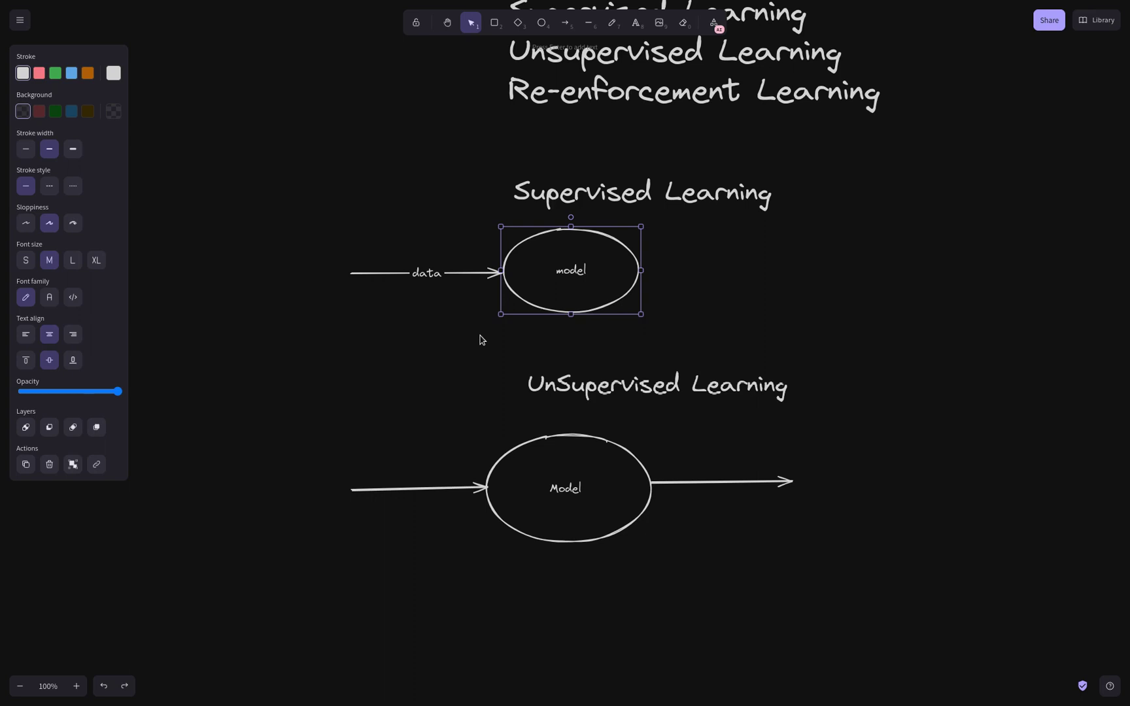
Label the incoming arrow of the UnSupervised Learning diagram with the text "data"
{"action": "scroll", "coordinate": [504, 327], "scroll_direction": "down", "scroll_amount": 3}
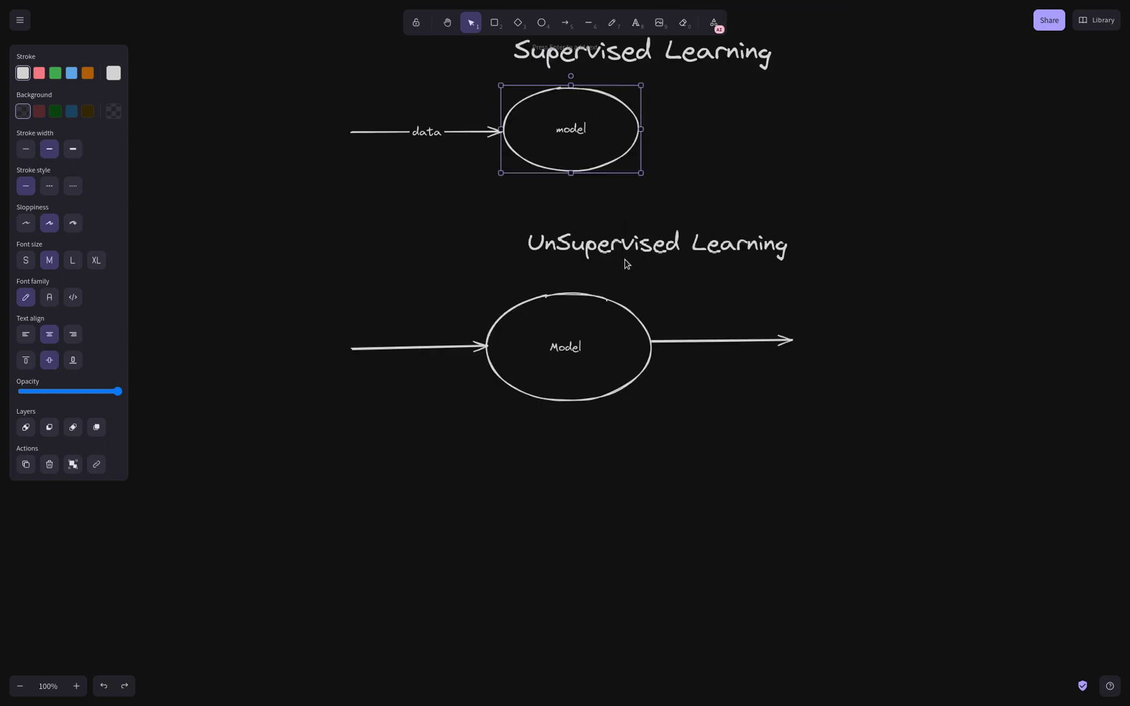
{"action": "left_click", "coordinate": [644, 243]}
{"action": "left_click", "coordinate": [780, 281]}
{"action": "left_click", "coordinate": [676, 244]}
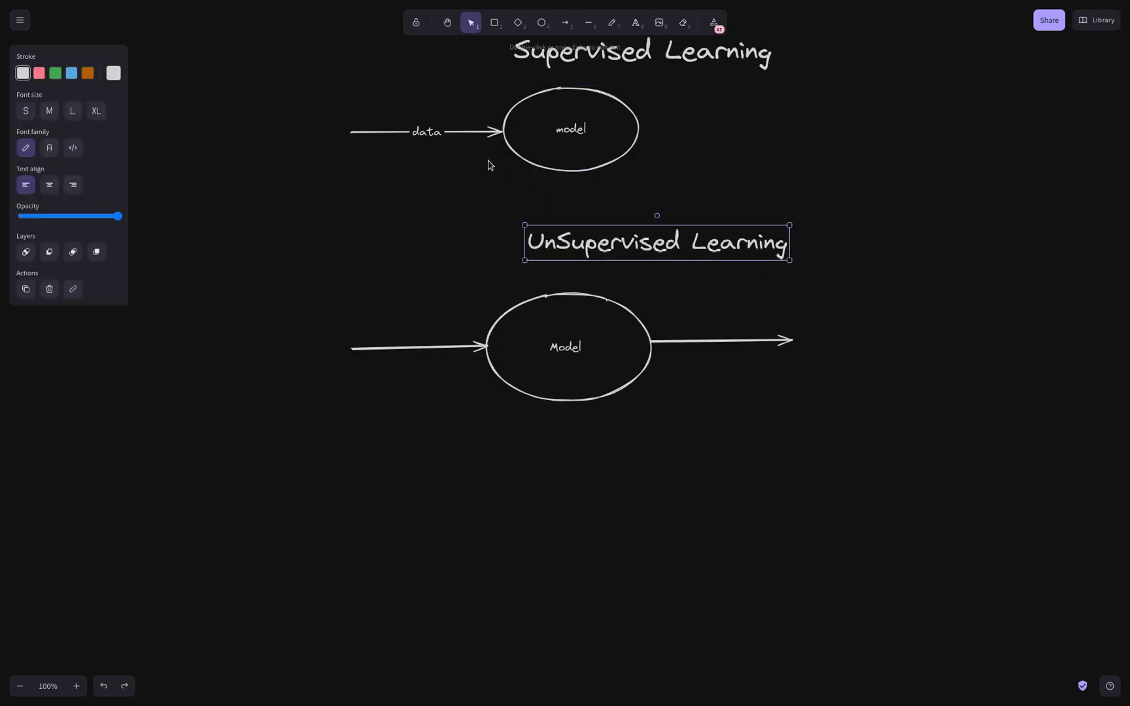
{"action": "double_click", "coordinate": [417, 350]}
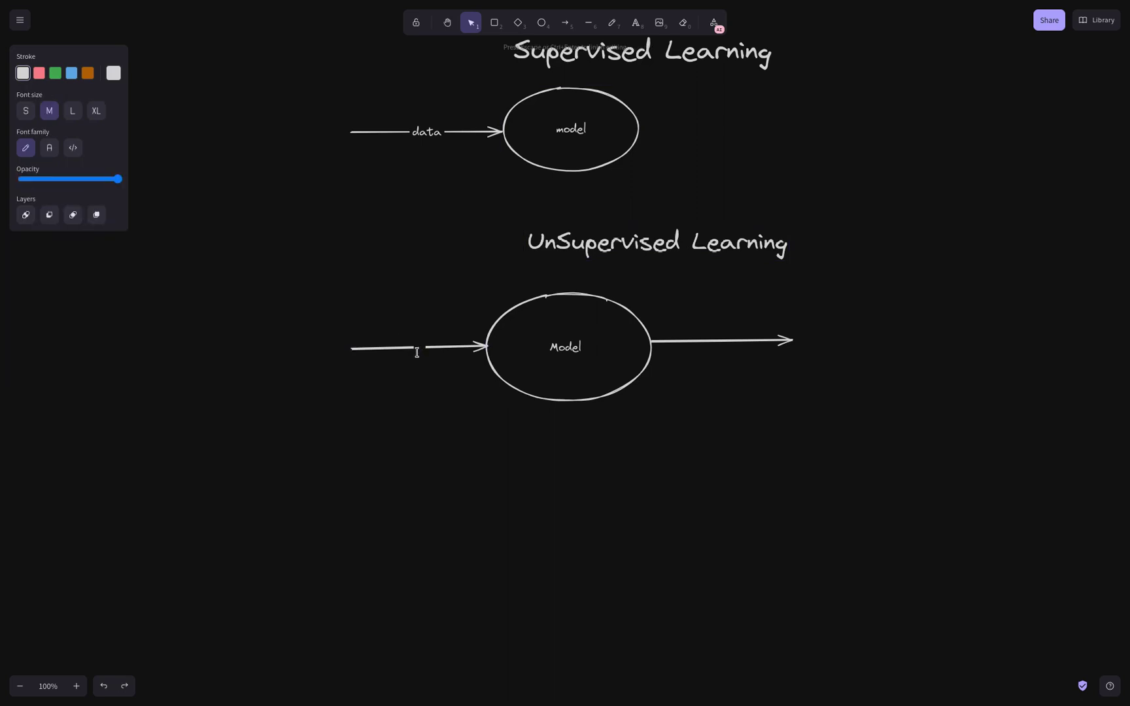
{"action": "type", "text": "data"}
{"action": "left_click", "coordinate": [448, 428]}
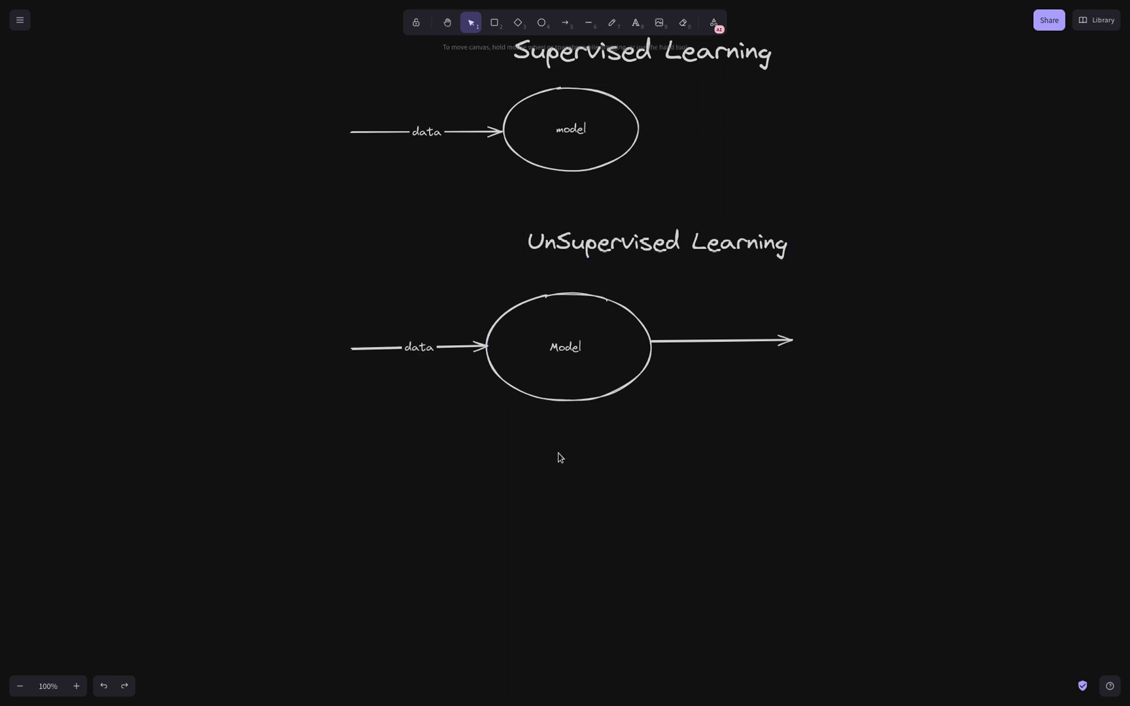
Add the heading "Re-enforcement Learning" below the UnSupervised Learning diagram, enlarge it to heading size and centre it under the model
{"action": "left_click", "coordinate": [621, 370]}
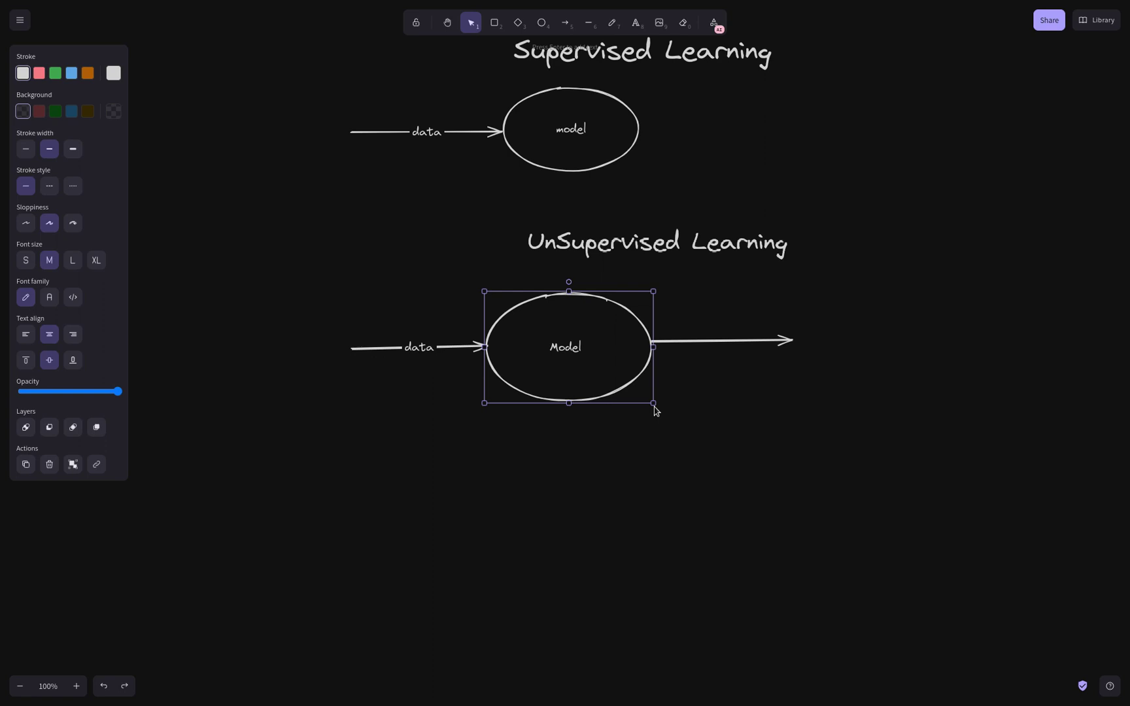
{"action": "scroll", "coordinate": [704, 446], "scroll_direction": "down", "scroll_amount": 1}
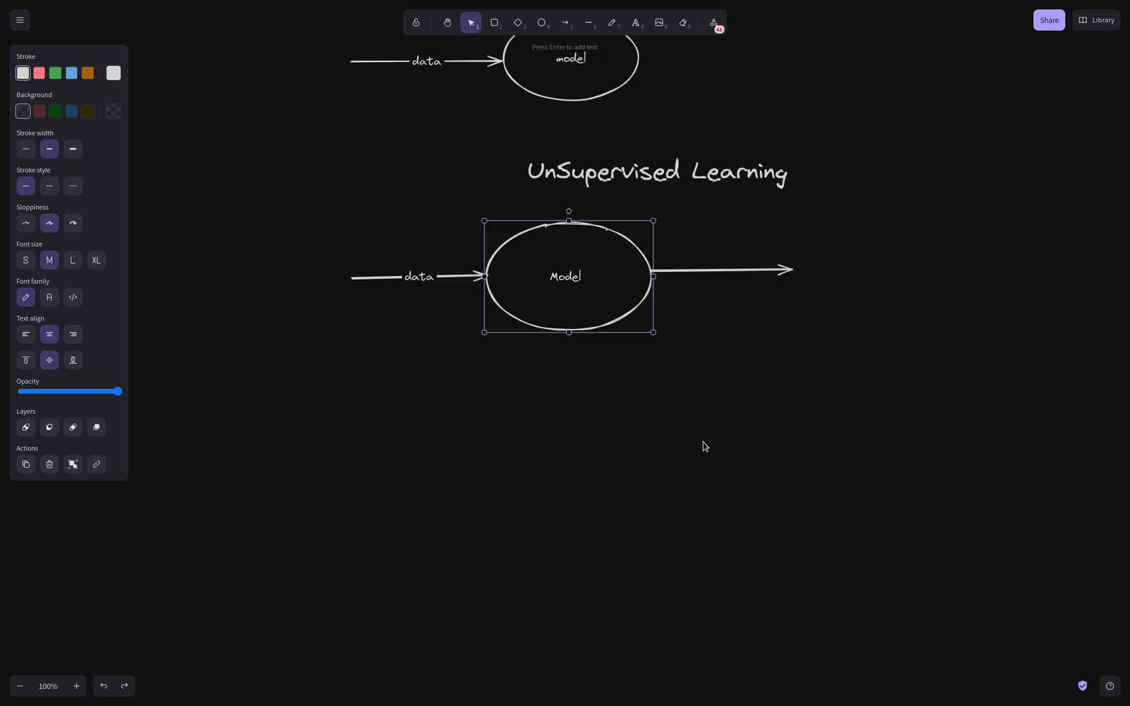
{"action": "scroll", "coordinate": [559, 448], "scroll_direction": "up", "scroll_amount": 1}
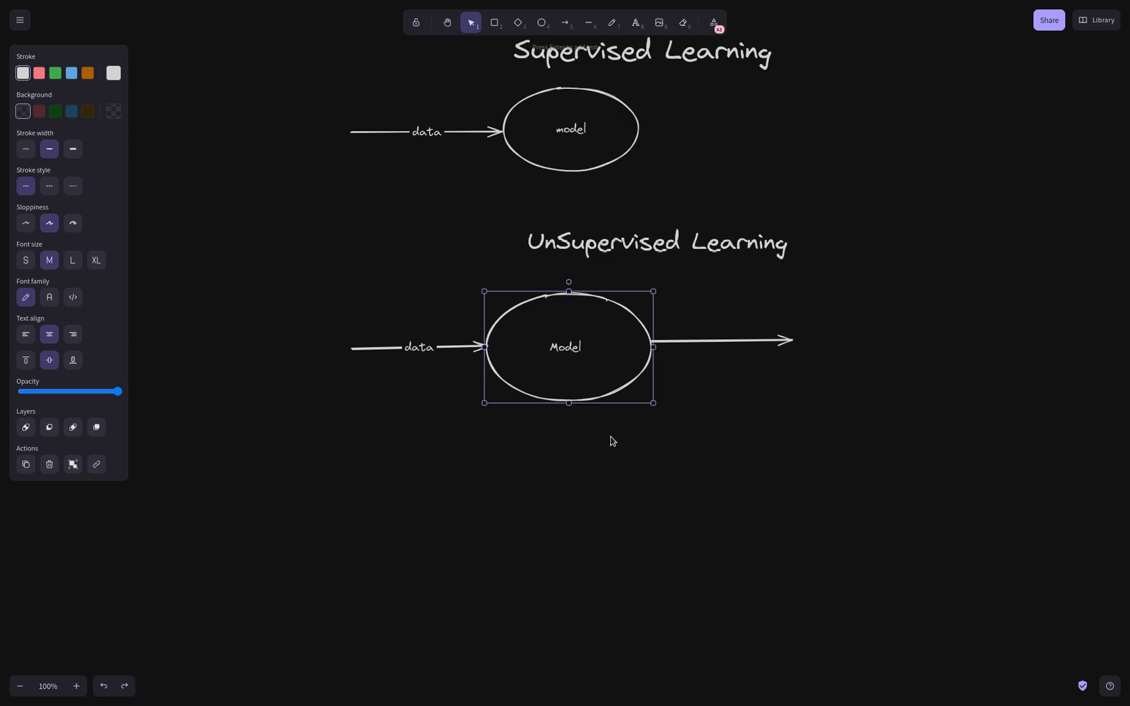
{"action": "scroll", "coordinate": [633, 328], "scroll_direction": "up", "scroll_amount": 4}
{"action": "scroll", "coordinate": [689, 335], "scroll_direction": "down", "scroll_amount": 7}
{"action": "double_click", "coordinate": [544, 296]}
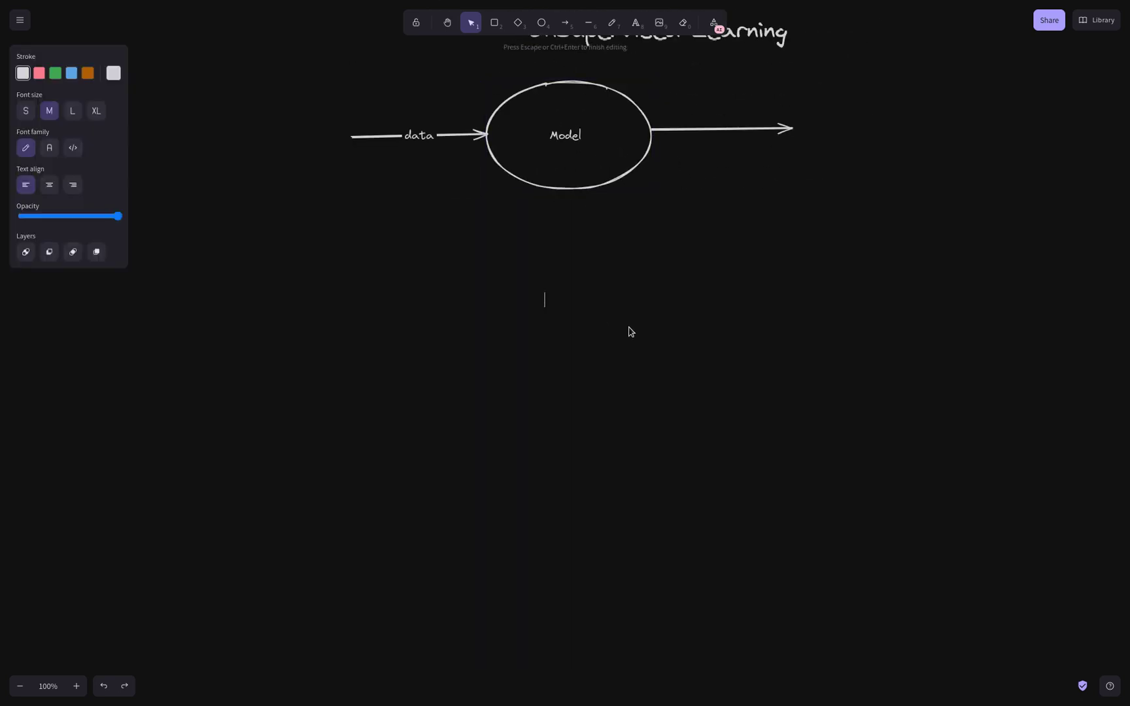
{"action": "type", "text": "Re-enforcement Learning"}
{"action": "key", "text": "Escape"}
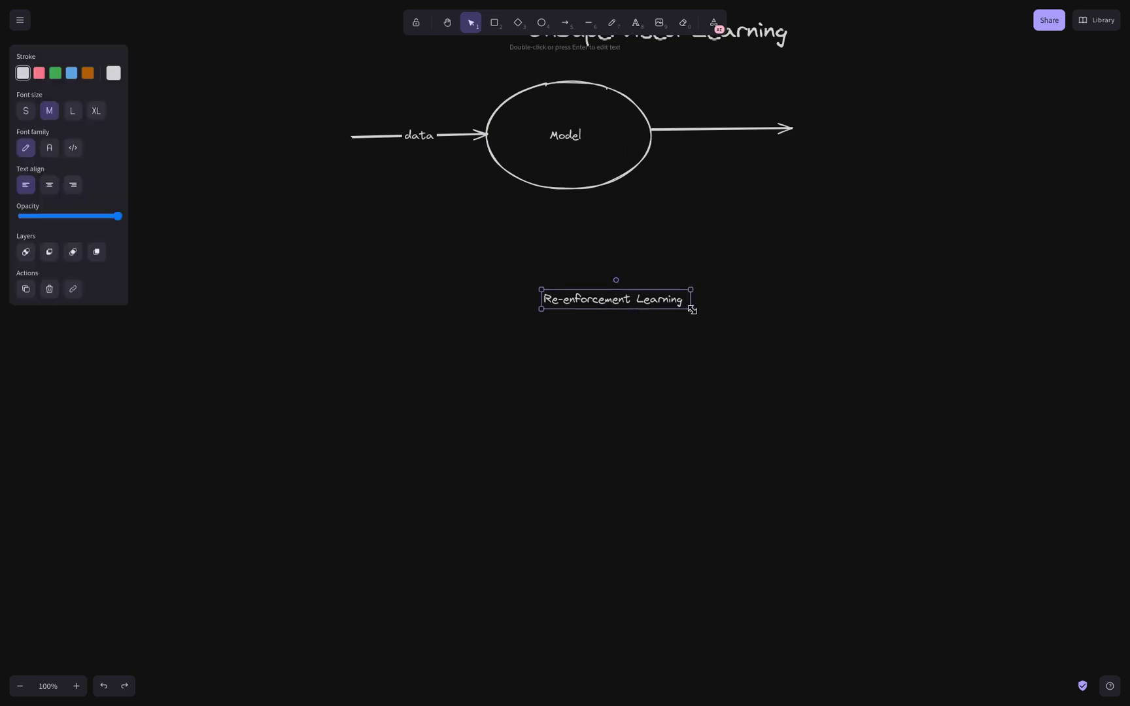
{"action": "left_click_drag", "start_coordinate": [690, 309], "coordinate": [1080, 348]}
{"action": "left_click_drag", "start_coordinate": [724, 327], "coordinate": [561, 287]}
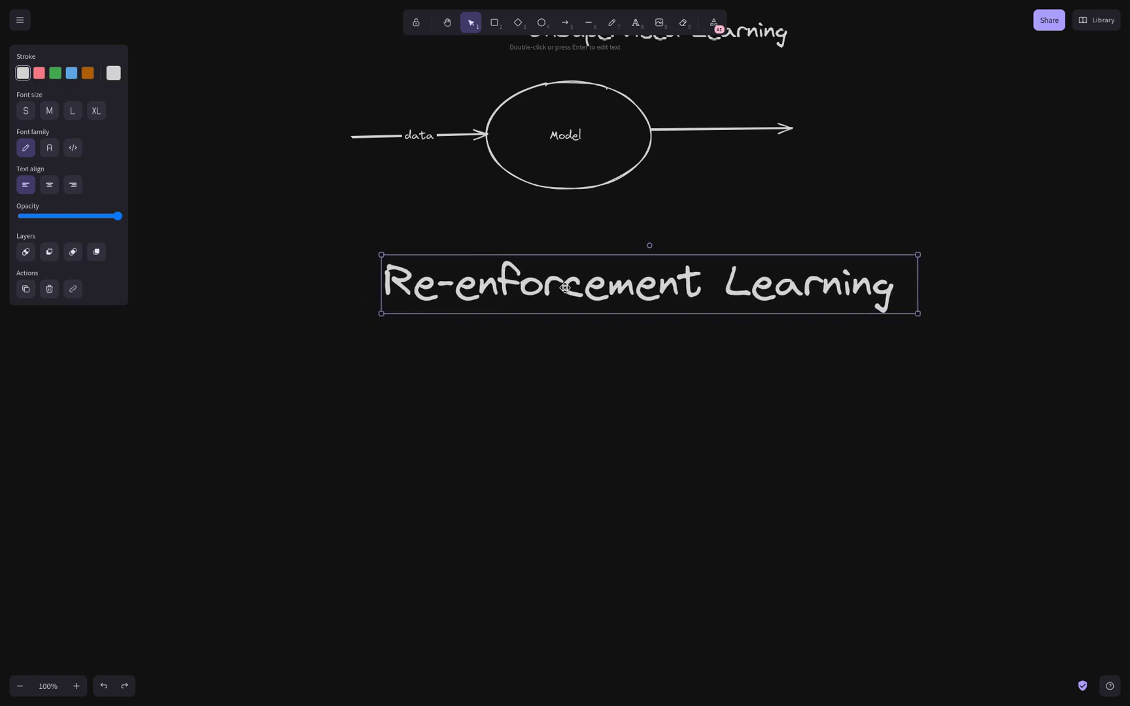
Add the text "Iterative process" beneath the Re-enforcement Learning heading, enlarge it and move it closer to the heading
{"action": "left_click", "coordinate": [635, 22]}
{"action": "left_click", "coordinate": [400, 382]}
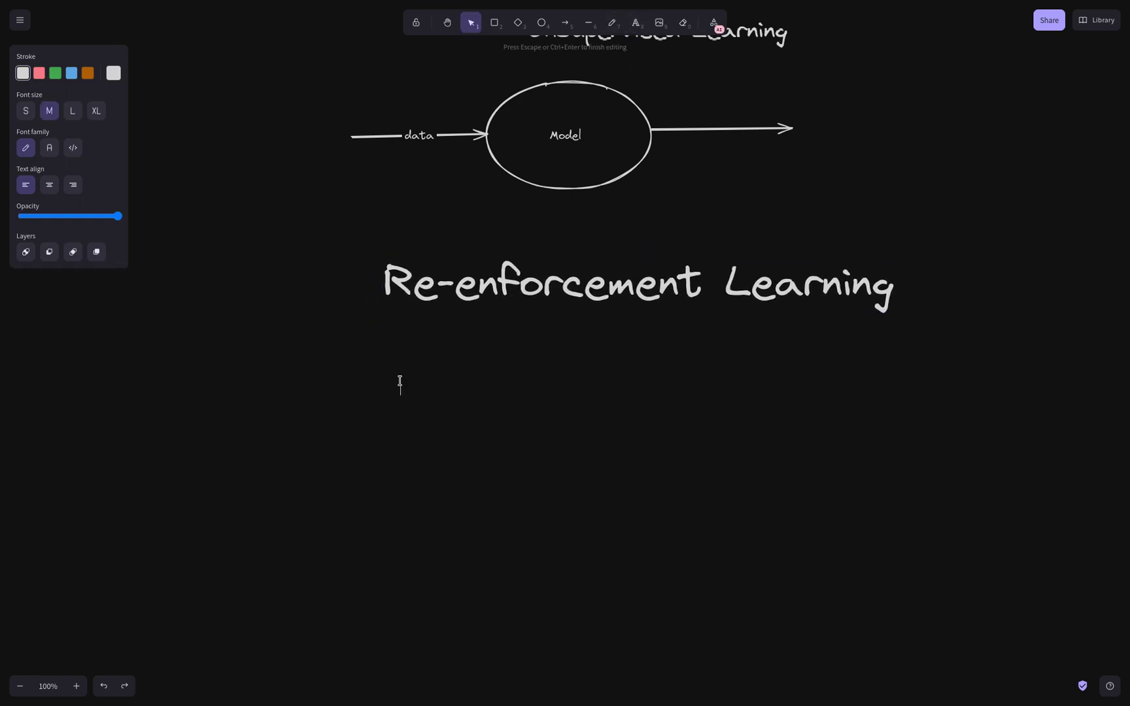
{"action": "type", "text": "Iterative process"}
{"action": "left_click", "coordinate": [593, 400]}
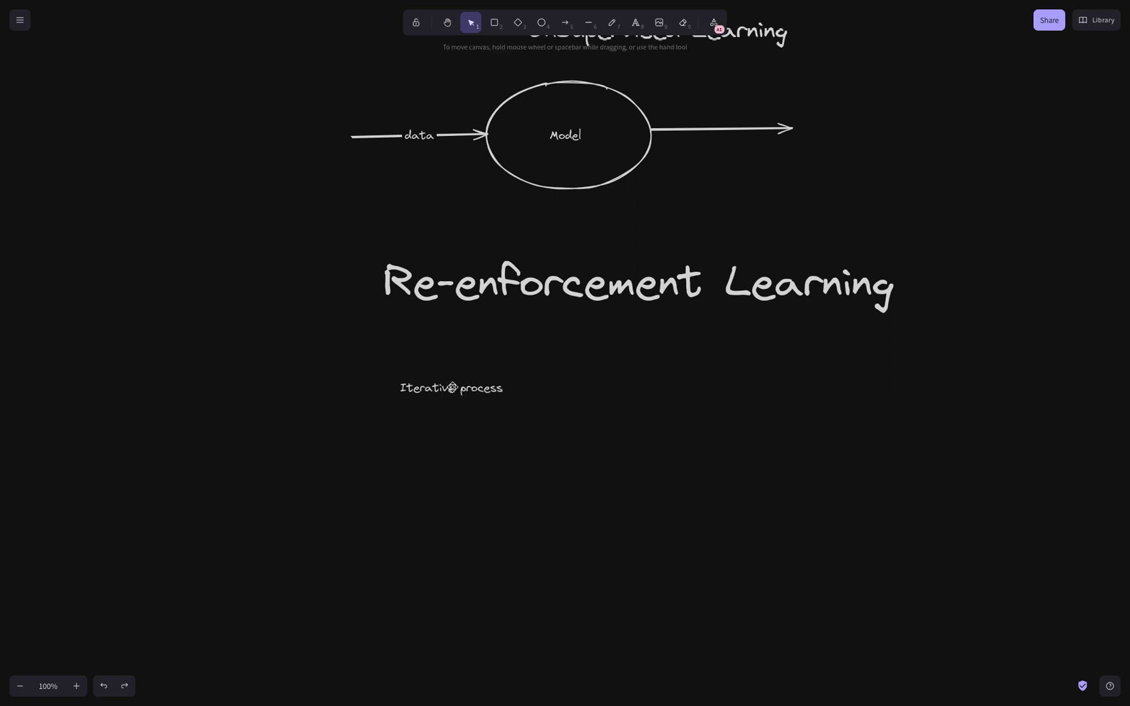
{"action": "left_click", "coordinate": [447, 389]}
{"action": "mouse_move", "coordinate": [504, 399]}
{"action": "left_mouse_down"}
{"action": "mouse_move", "coordinate": [595, 419]}
{"action": "mouse_move", "coordinate": [574, 412]}
{"action": "mouse_move", "coordinate": [588, 399]}
{"action": "mouse_move", "coordinate": [520, 387]}
{"action": "left_mouse_up"}
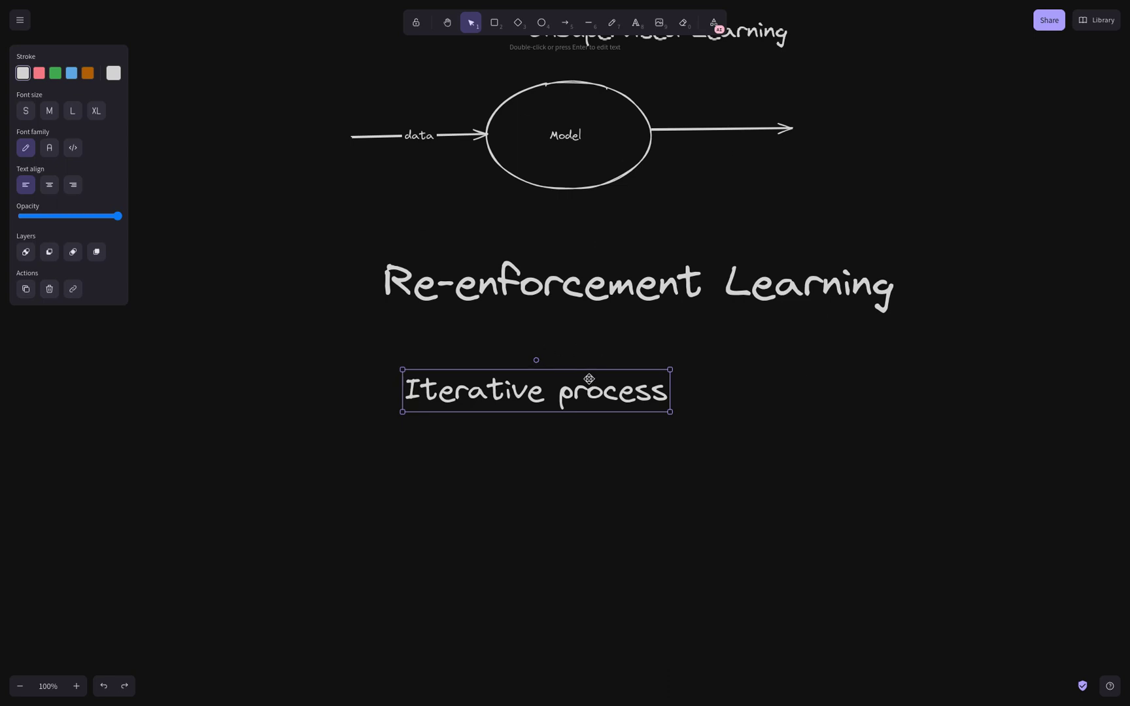
{"action": "left_click_drag", "start_coordinate": [538, 398], "coordinate": [611, 378]}
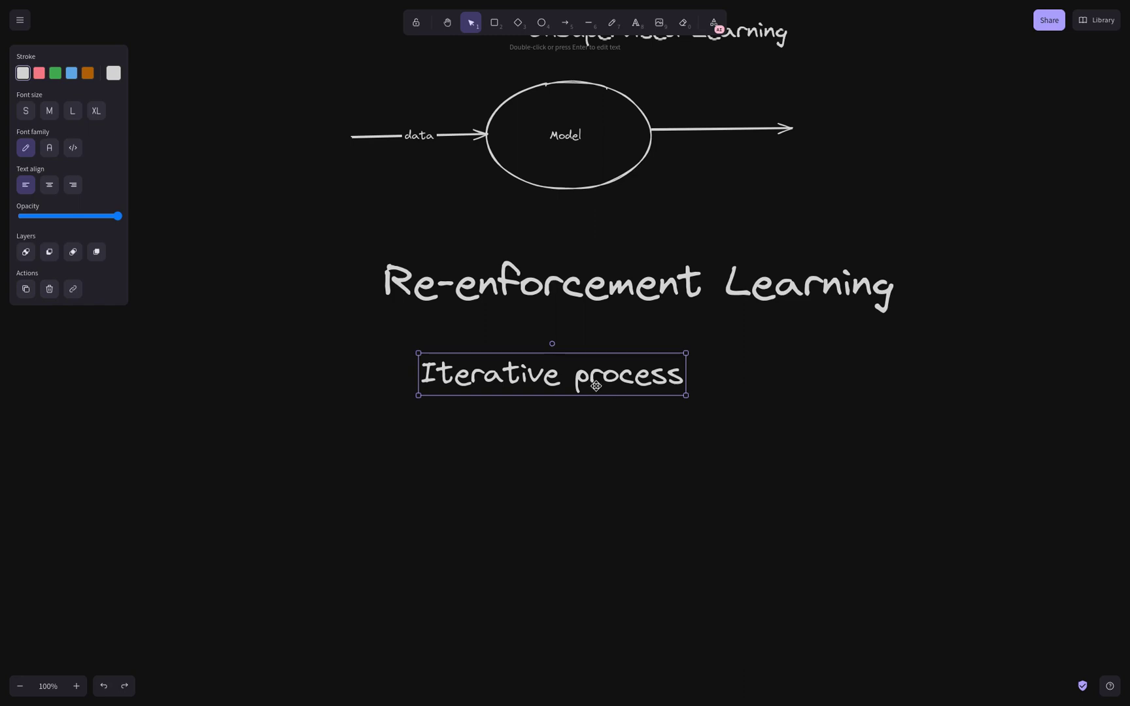
Write the three-line list "Balanced", "Overfitted", "Underfitted" below the Iterative process text and enlarge it to heading size
{"action": "scroll", "coordinate": [595, 392], "scroll_direction": "down", "scroll_amount": 5}
{"action": "scroll", "coordinate": [600, 400], "scroll_direction": "up", "scroll_amount": 3}
{"action": "scroll", "coordinate": [601, 400], "scroll_direction": "down", "scroll_amount": 2}
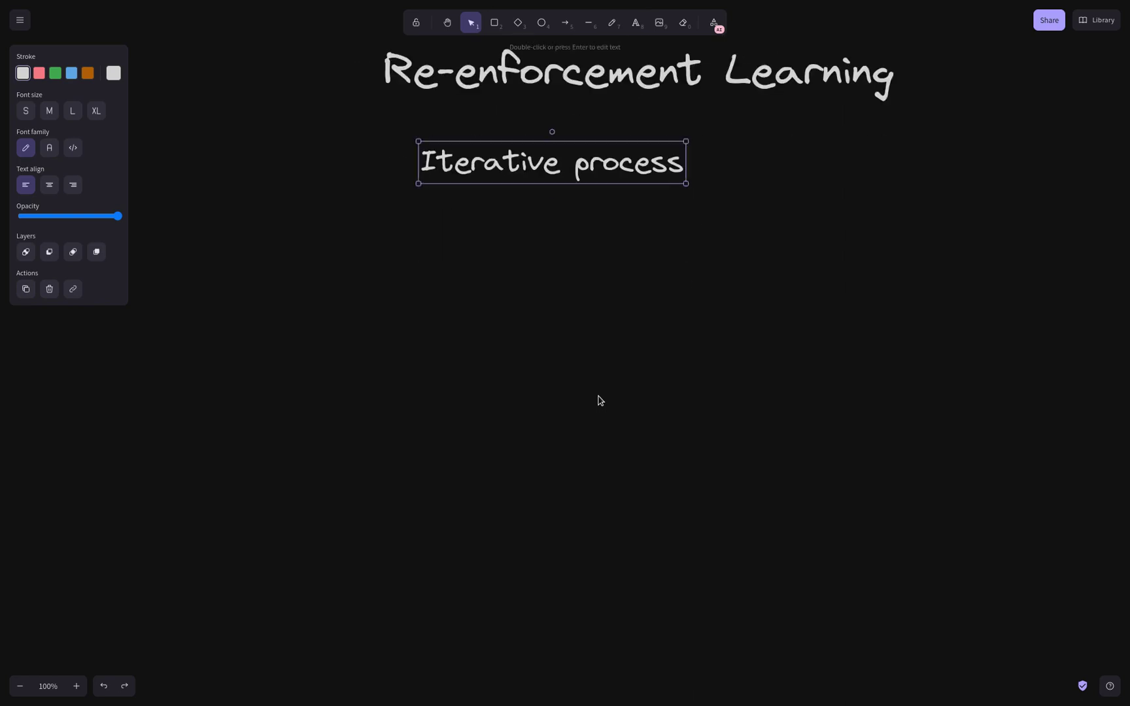
{"action": "left_click", "coordinate": [636, 28]}
{"action": "left_click", "coordinate": [463, 301]}
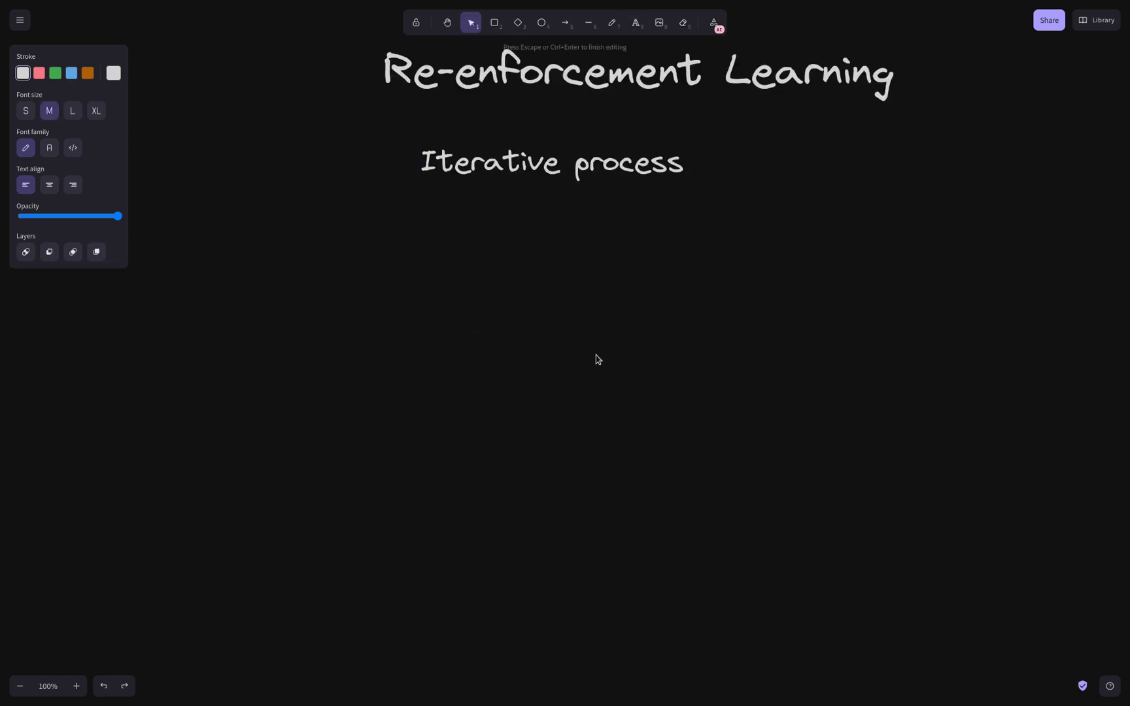
{"action": "type", "text": "Balanced"}
{"action": "key", "text": "Return"}
{"action": "type", "text": "Overfitted"}
{"action": "key", "text": "Return"}
{"action": "type", "text": "Unde"}
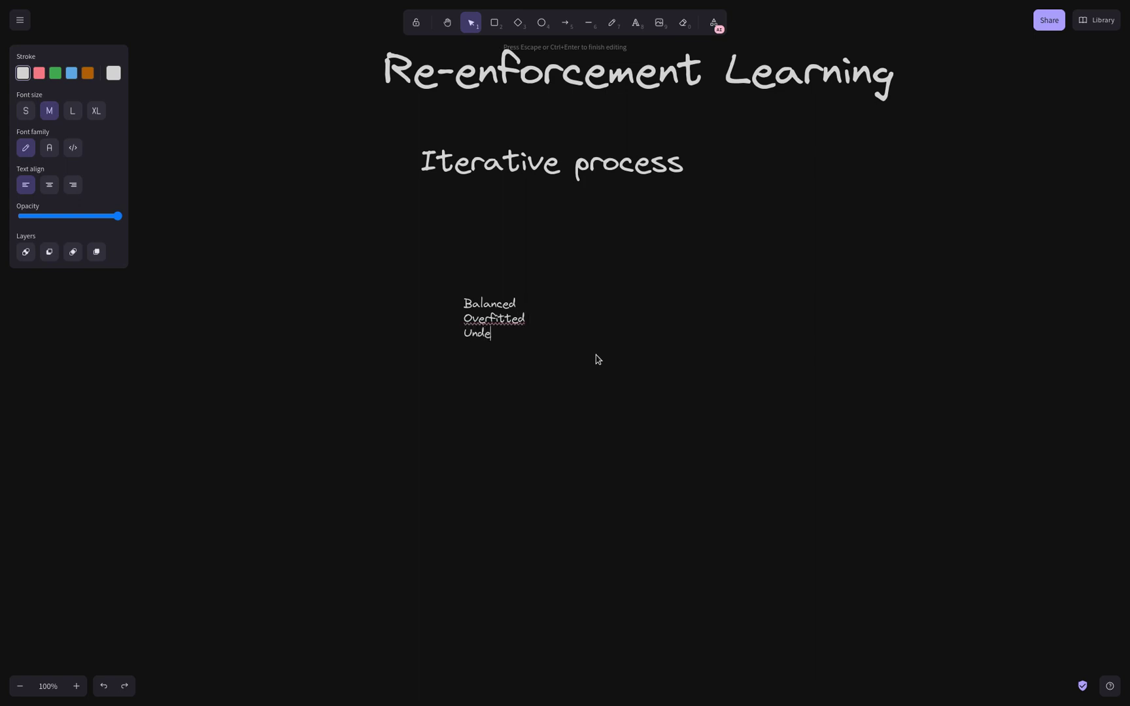
{"action": "type", "text": "rfitted"}
{"action": "left_click", "coordinate": [595, 358]}
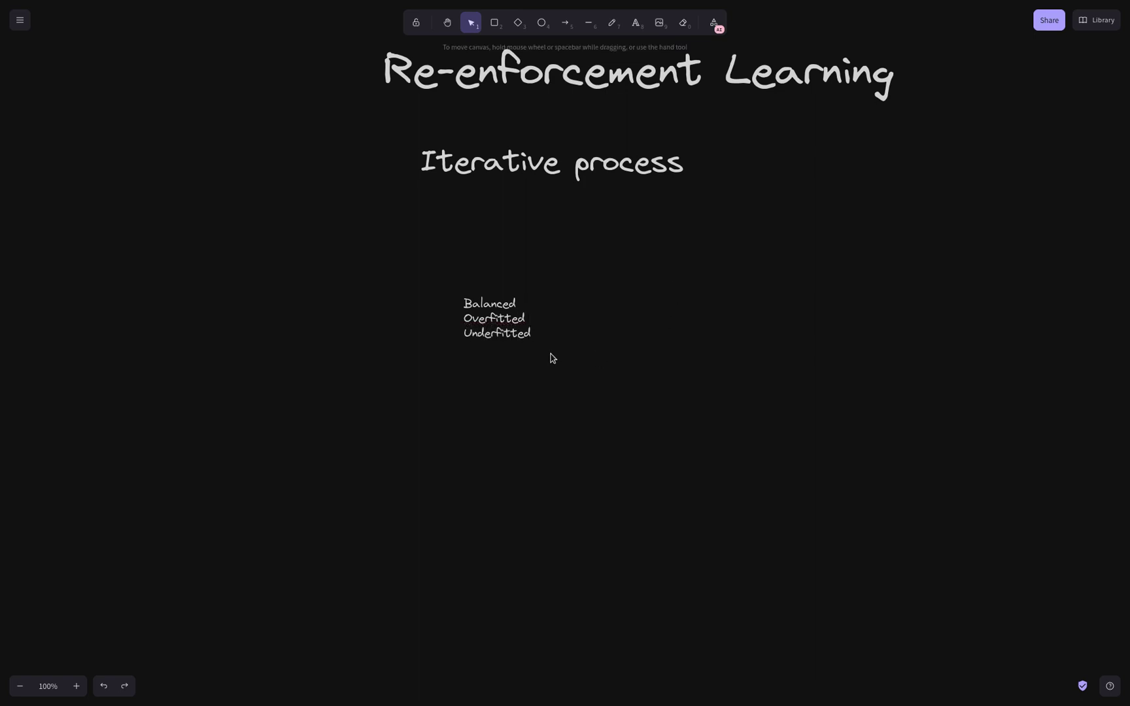
{"action": "left_click", "coordinate": [512, 335]}
{"action": "left_click_drag", "start_coordinate": [533, 343], "coordinate": [723, 469]}
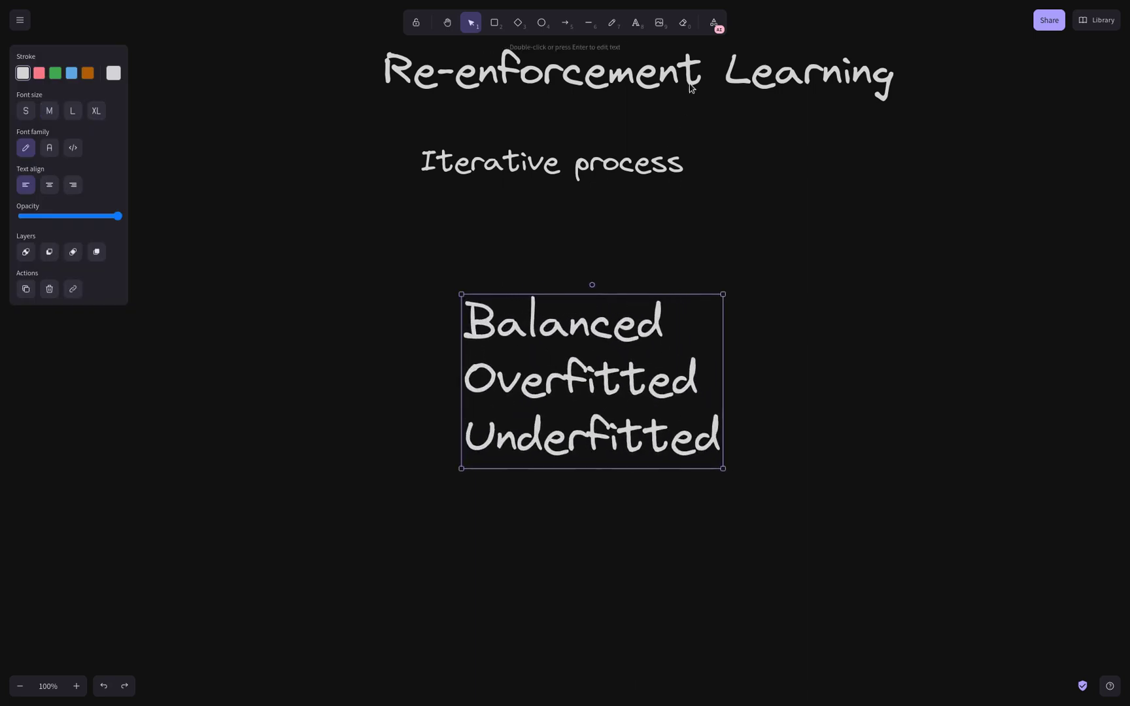
Draw freehand check marks in front of the Balanced, Overfitted and Underfitted lines
{"action": "left_click", "coordinate": [612, 22]}
{"action": "left_click_drag", "start_coordinate": [395, 334], "coordinate": [463, 325]}
{"action": "left_click_drag", "start_coordinate": [422, 394], "coordinate": [467, 365]}
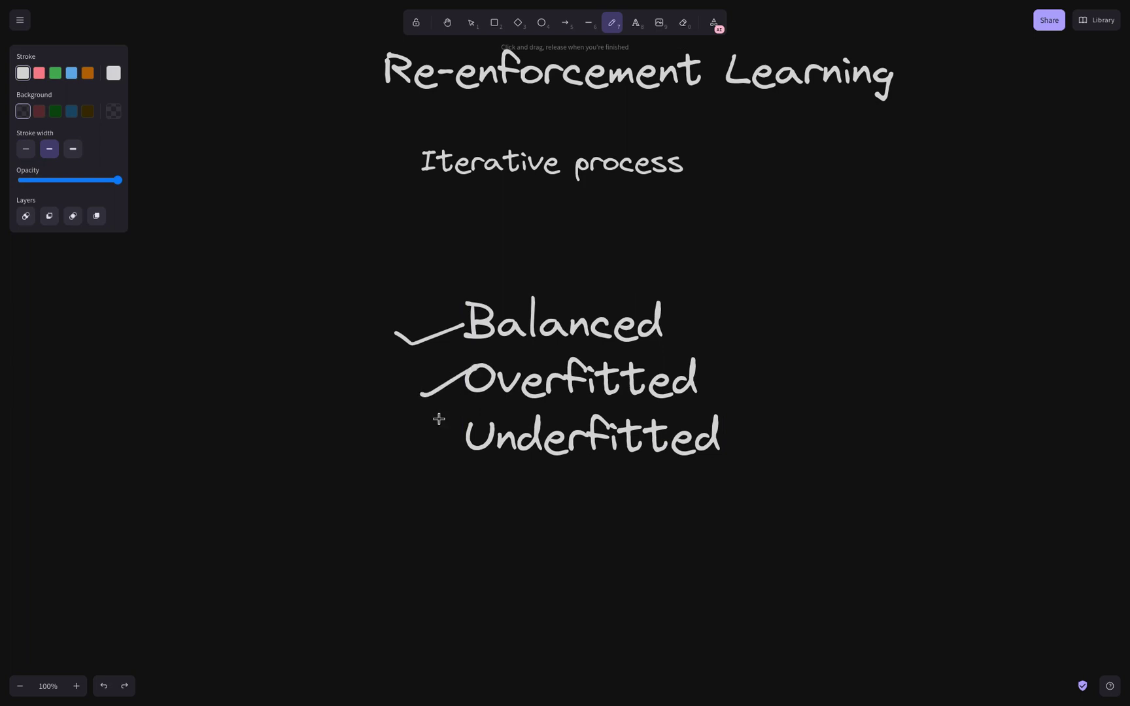
{"action": "left_click_drag", "start_coordinate": [433, 438], "coordinate": [465, 424]}
{"action": "left_click", "coordinate": [626, 381]}
Draw a freehand box below the list and split it with a vertical line into a wide and a narrow section
{"action": "scroll", "coordinate": [647, 495], "scroll_direction": "up", "scroll_amount": 3}
{"action": "scroll", "coordinate": [647, 495], "scroll_direction": "up", "scroll_amount": 3}
{"action": "scroll", "coordinate": [647, 495], "scroll_direction": "down", "scroll_amount": 7}
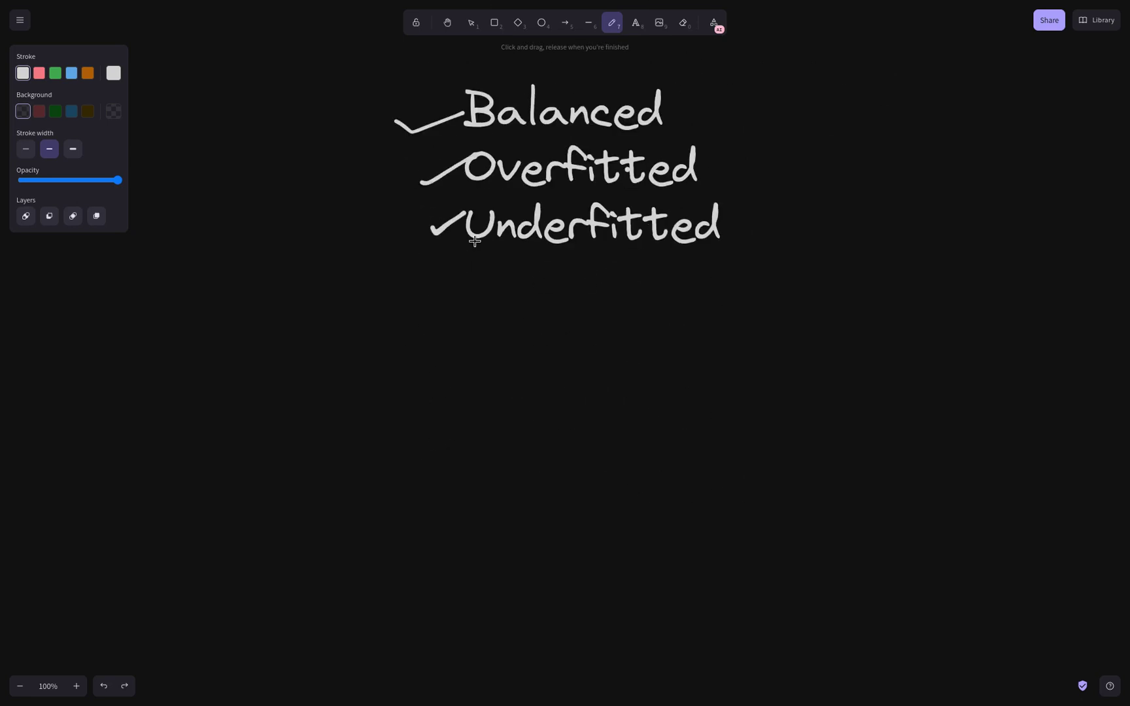
{"action": "mouse_move", "coordinate": [326, 310]}
{"action": "left_mouse_down"}
{"action": "mouse_move", "coordinate": [571, 315]}
{"action": "mouse_move", "coordinate": [490, 449]}
{"action": "mouse_move", "coordinate": [331, 325]}
{"action": "left_mouse_up"}
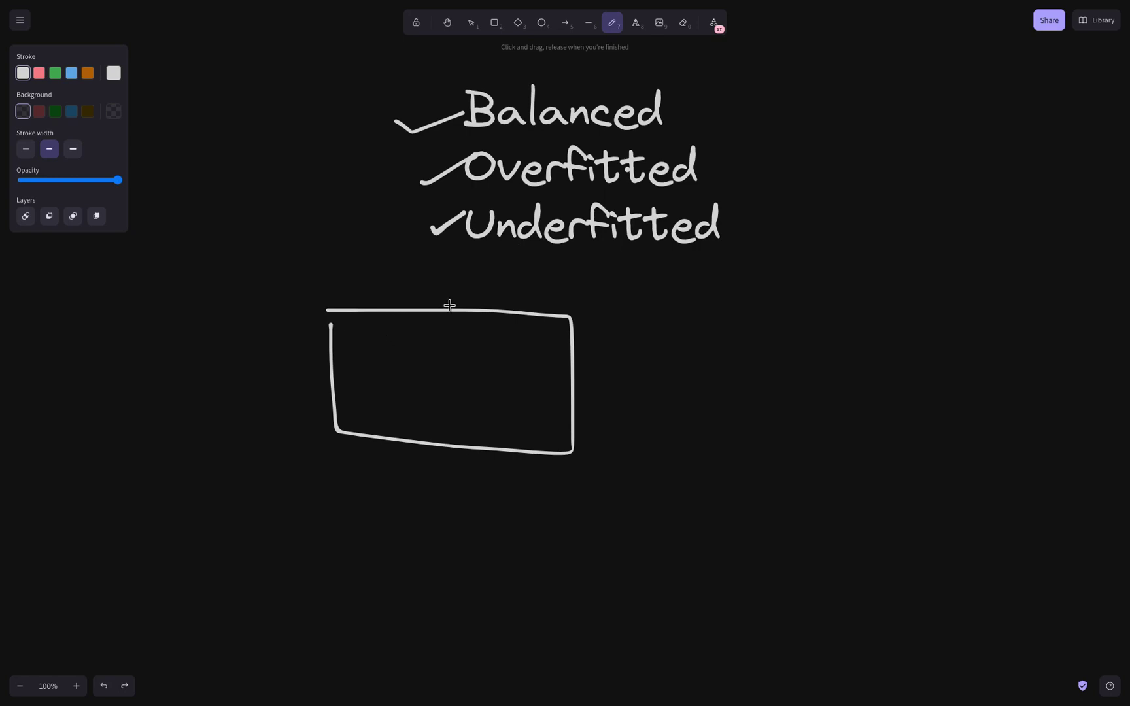
{"action": "left_click_drag", "start_coordinate": [529, 313], "coordinate": [535, 453]}
{"action": "left_click", "coordinate": [399, 372]}
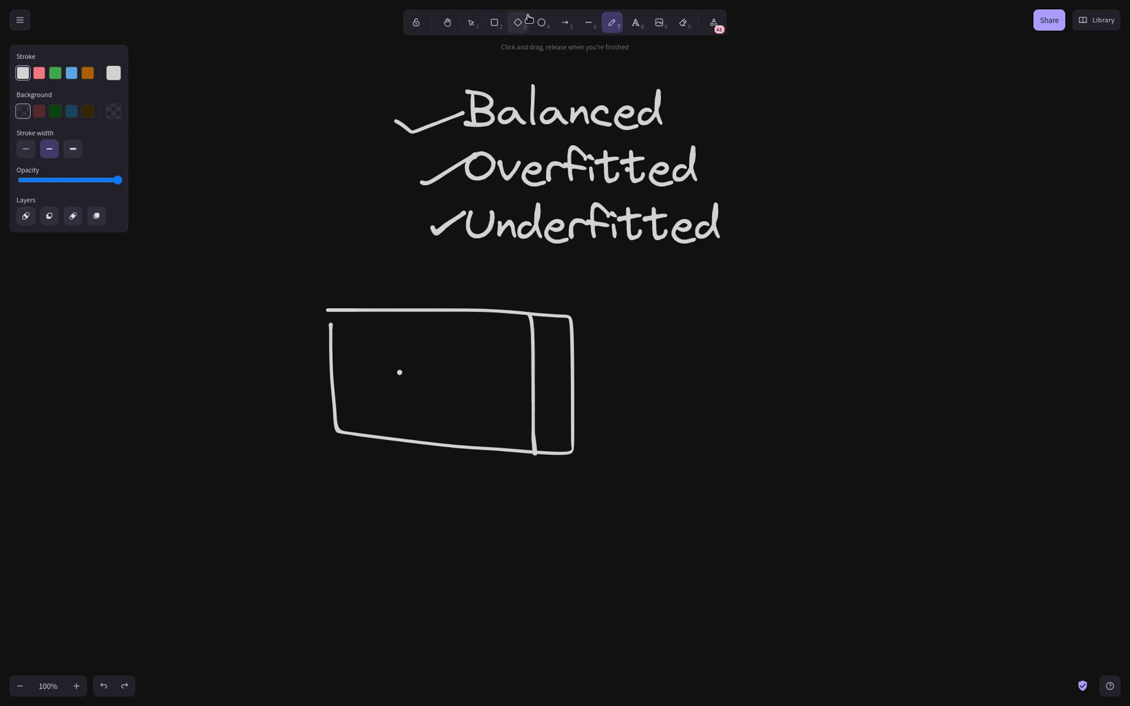
Label the wide section of the box "80%" and the narrow section "20%"
{"action": "left_click", "coordinate": [636, 26]}
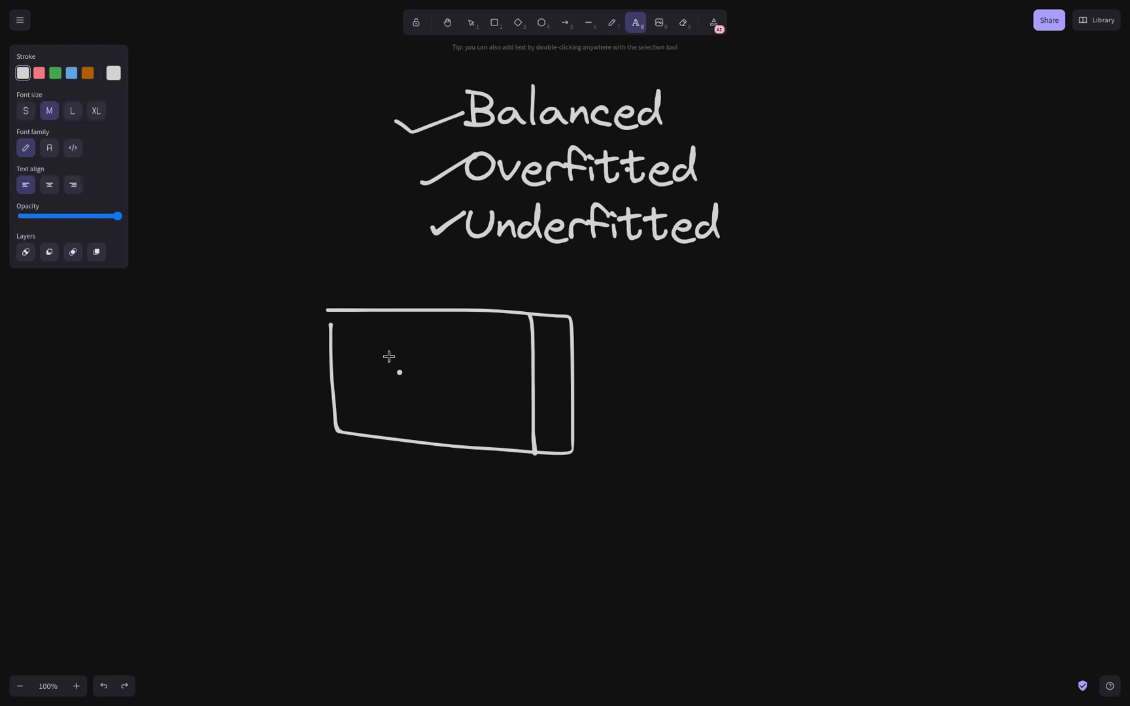
{"action": "left_click", "coordinate": [386, 364]}
{"action": "type", "text": "80"}
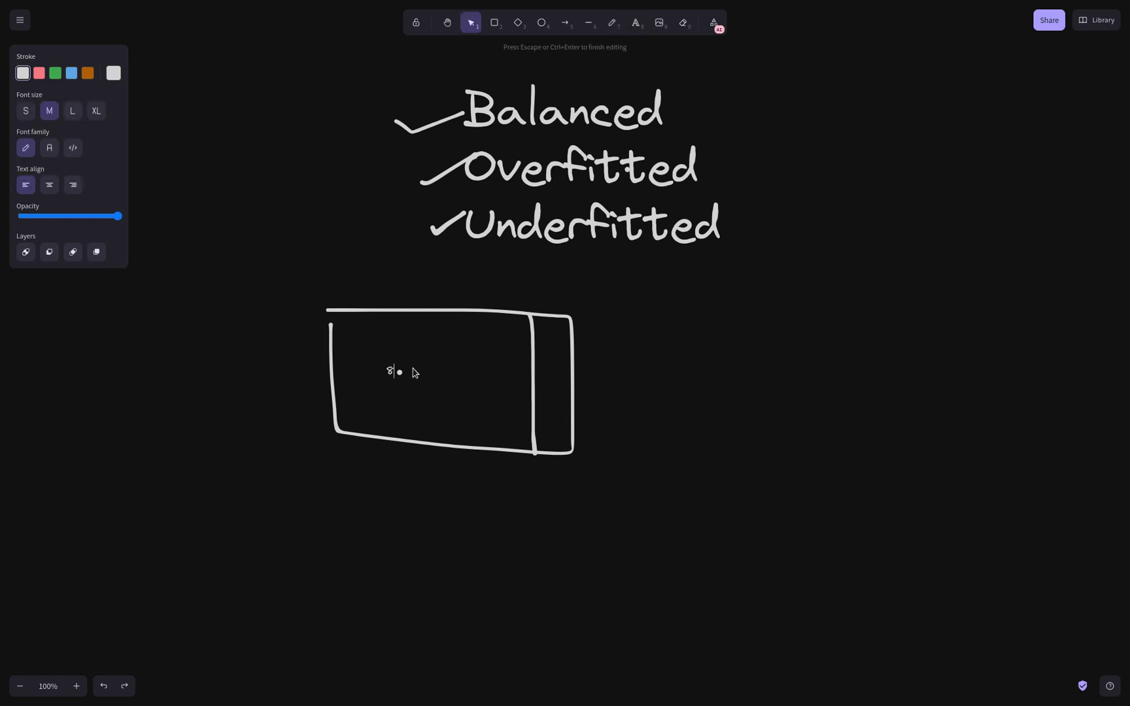
{"action": "type", "text": "%"}
{"action": "left_click", "coordinate": [549, 382]}
{"action": "double_click", "coordinate": [550, 382]}
{"action": "type", "text": "20"}
{"action": "left_click", "coordinate": [774, 452]}
Widen the hand-drawn box slightly, then enlarge and reposition the 80% and 20% labels inside their sections
{"action": "left_click", "coordinate": [573, 358]}
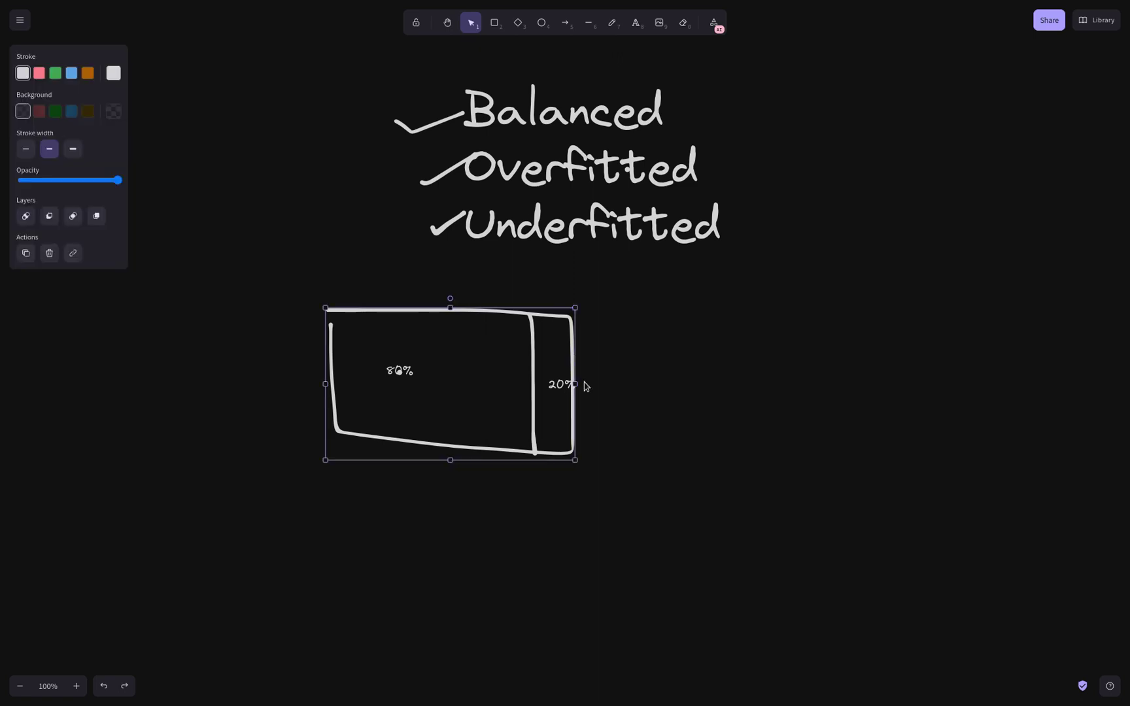
{"action": "left_click_drag", "start_coordinate": [576, 384], "coordinate": [582, 384]}
{"action": "left_click", "coordinate": [424, 399]}
{"action": "left_click", "coordinate": [416, 374]}
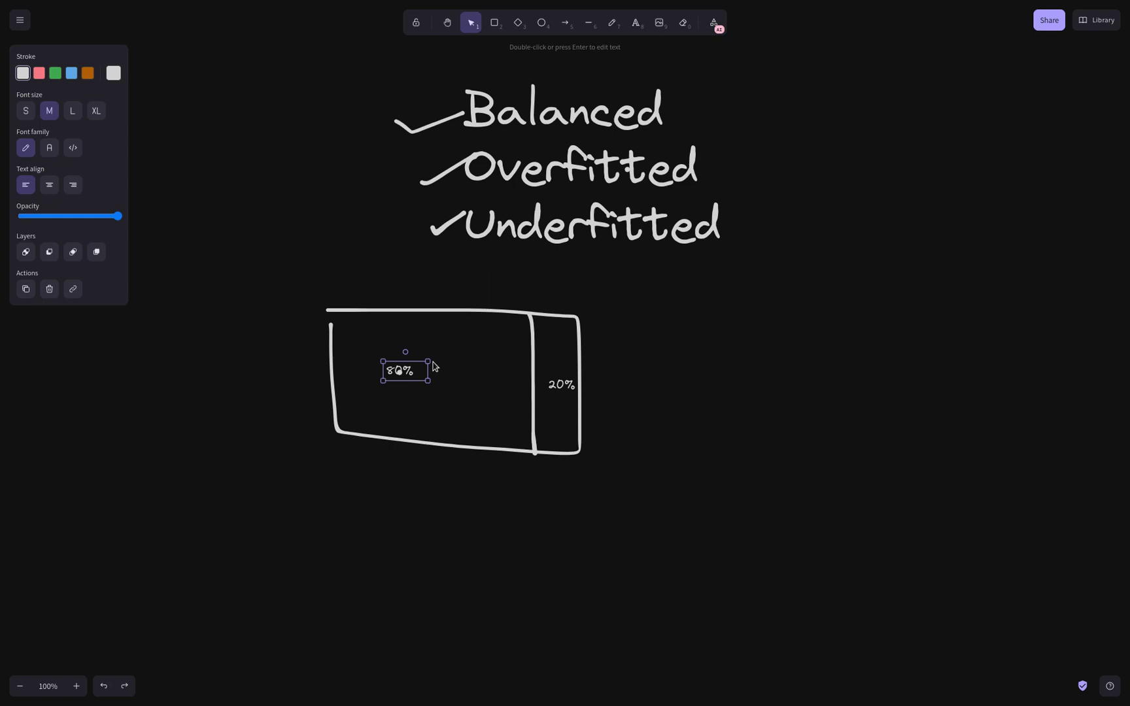
{"action": "left_click_drag", "start_coordinate": [428, 363], "coordinate": [538, 368]}
{"action": "left_click", "coordinate": [553, 384]}
{"action": "left_click", "coordinate": [626, 419]}
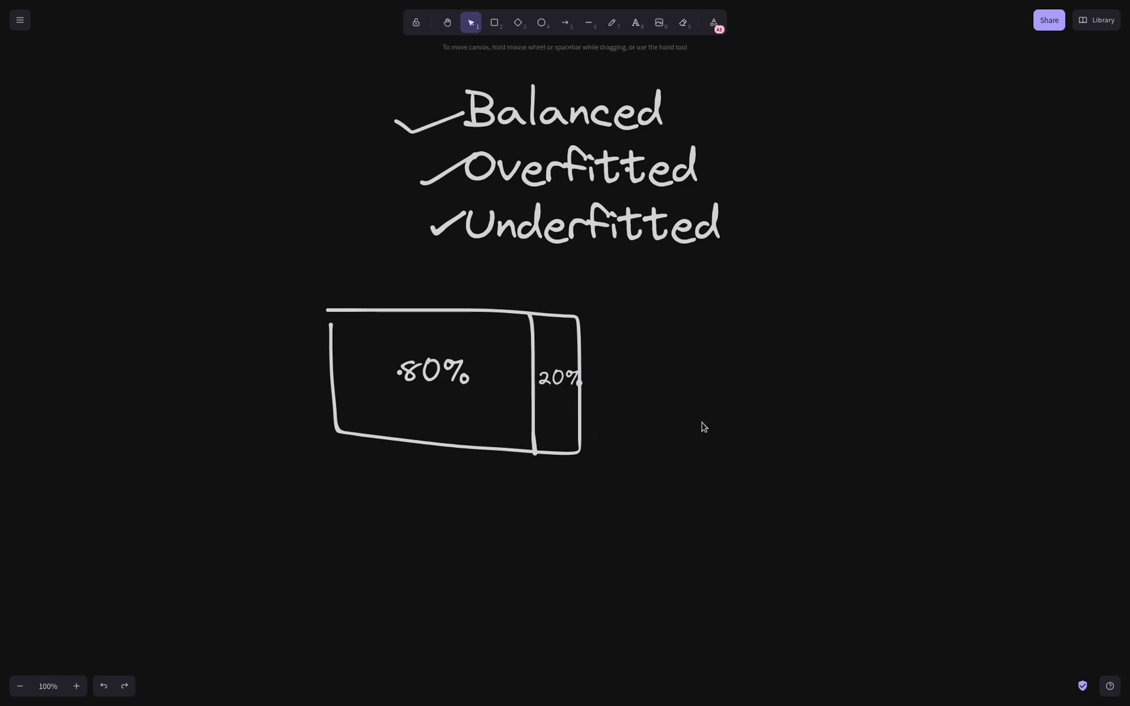
{"action": "scroll", "coordinate": [575, 495], "scroll_direction": "up", "scroll_amount": 2}
{"action": "scroll", "coordinate": [519, 454], "scroll_direction": "down", "scroll_amount": 1}
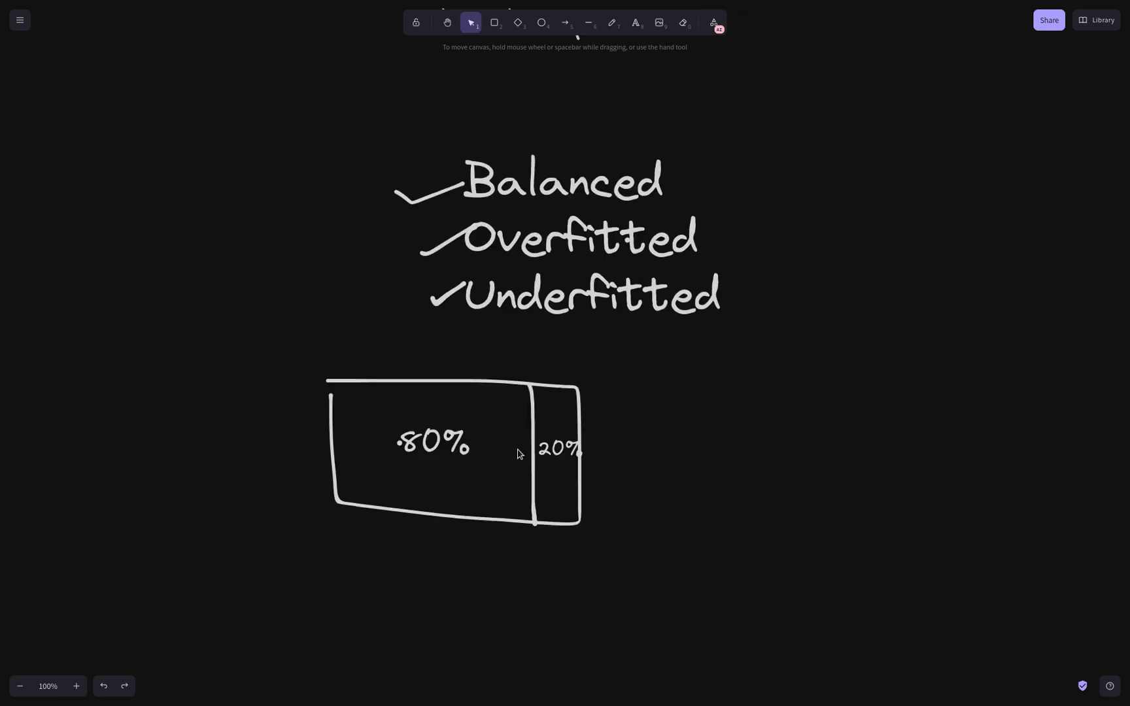
{"action": "scroll", "coordinate": [517, 452], "scroll_direction": "down", "scroll_amount": 2}
{"action": "scroll", "coordinate": [517, 450], "scroll_direction": "up", "scroll_amount": 2}
{"action": "scroll", "coordinate": [517, 450], "scroll_direction": "up", "scroll_amount": 3}
Add the text "Agent" in the empty area below the 80/20 box, enlarge it and shift its position slightly
{"action": "scroll", "coordinate": [518, 451], "scroll_direction": "down", "scroll_amount": 5}
{"action": "scroll", "coordinate": [518, 451], "scroll_direction": "down", "scroll_amount": 3}
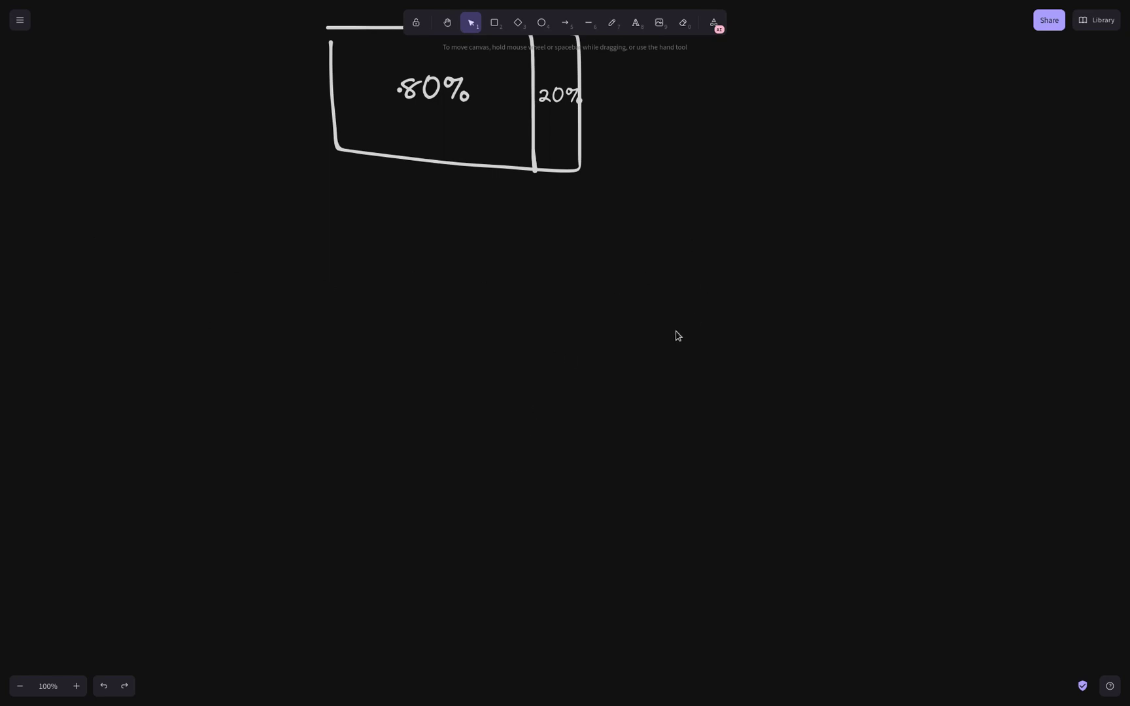
{"action": "left_click", "coordinate": [640, 25]}
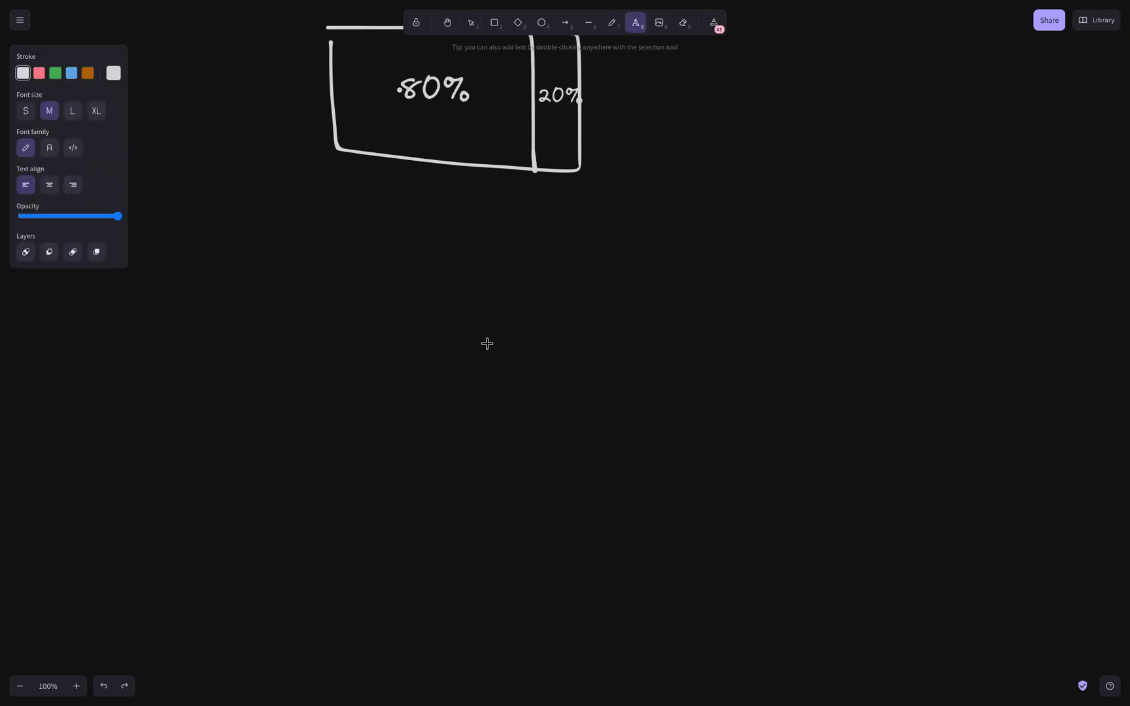
{"action": "left_click", "coordinate": [480, 304]}
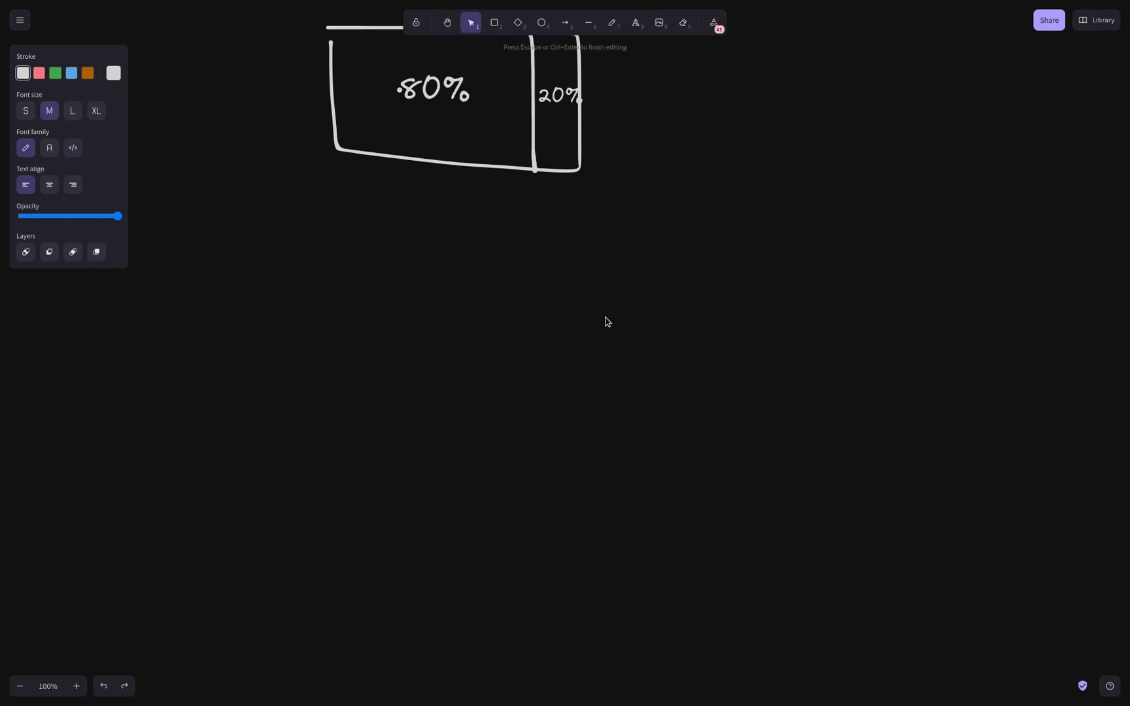
{"action": "left_click", "coordinate": [642, 395]}
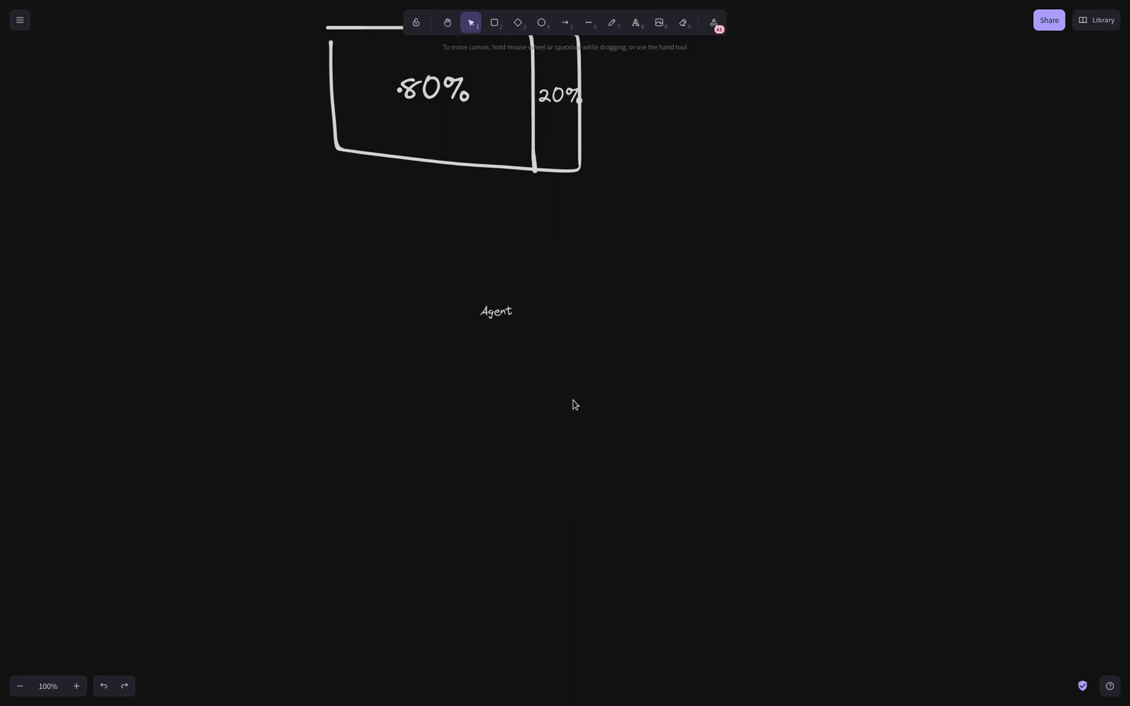
{"action": "left_click", "coordinate": [497, 312]}
{"action": "left_click_drag", "start_coordinate": [519, 322], "coordinate": [667, 381]}
{"action": "left_click_drag", "start_coordinate": [606, 353], "coordinate": [583, 371]}
{"action": "key", "text": "Escape"}
{"action": "left_click", "coordinate": [744, 384]}
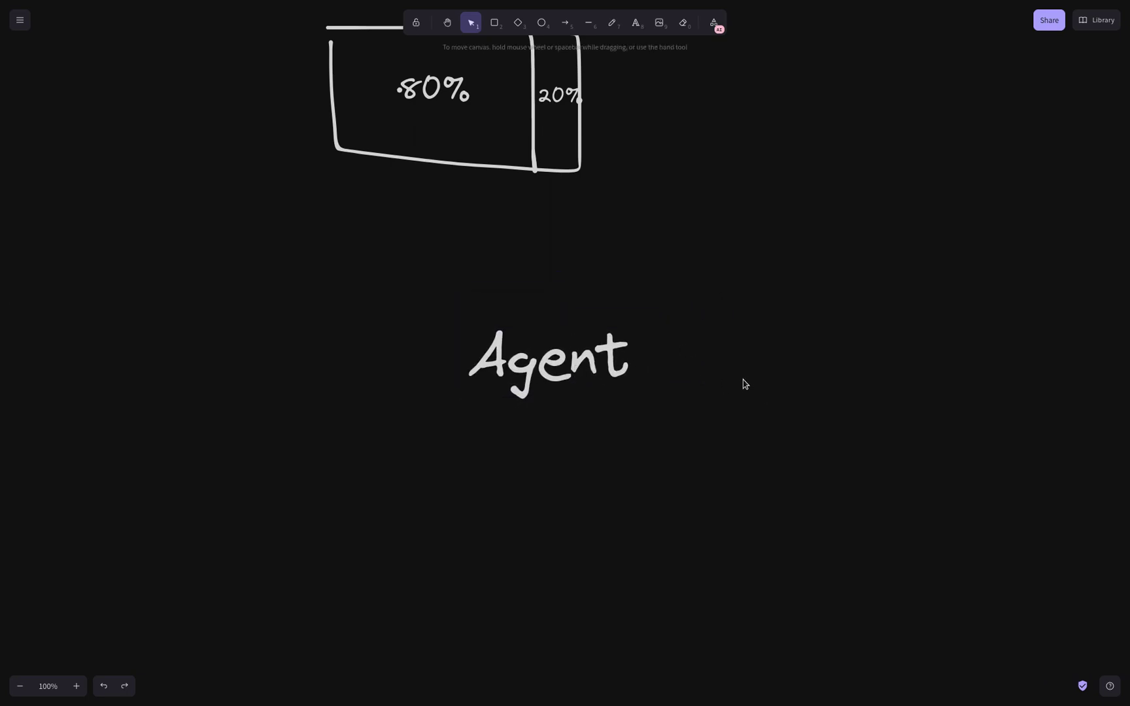
Draw a large rounded rectangle around the "Agent" text and add the text "environment" on its upper edge
{"action": "left_click", "coordinate": [495, 23]}
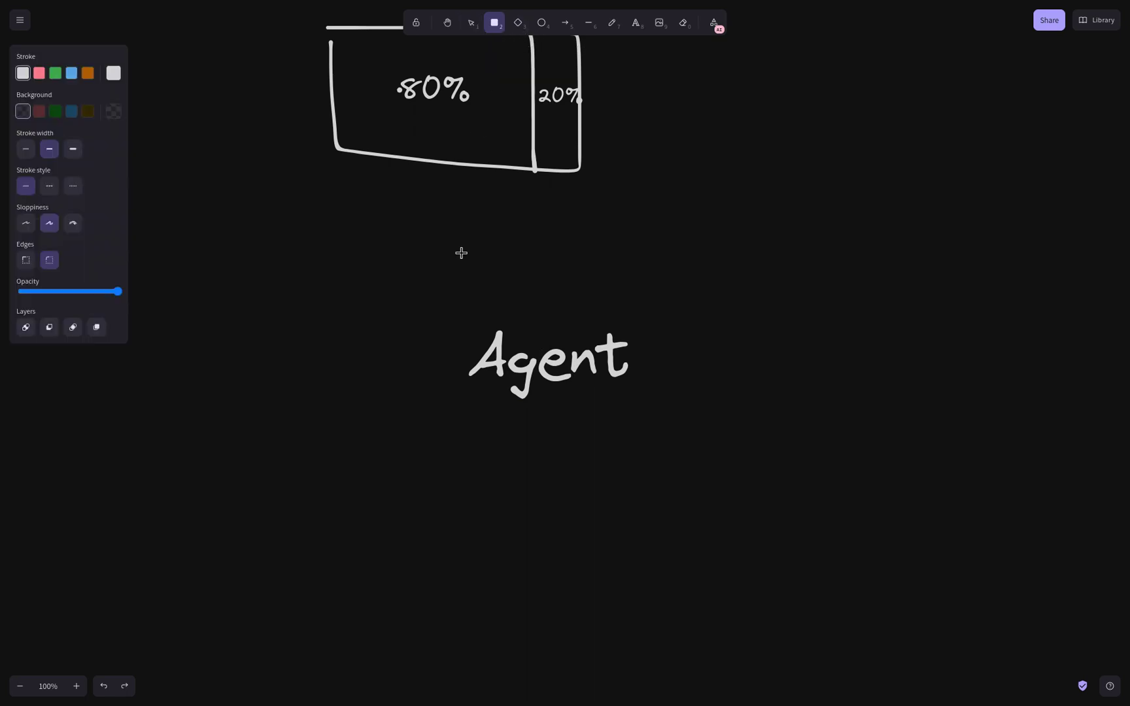
{"action": "mouse_move", "coordinate": [362, 265]}
{"action": "left_mouse_down"}
{"action": "mouse_move", "coordinate": [759, 490]}
{"action": "mouse_move", "coordinate": [858, 513]}
{"action": "left_mouse_up"}
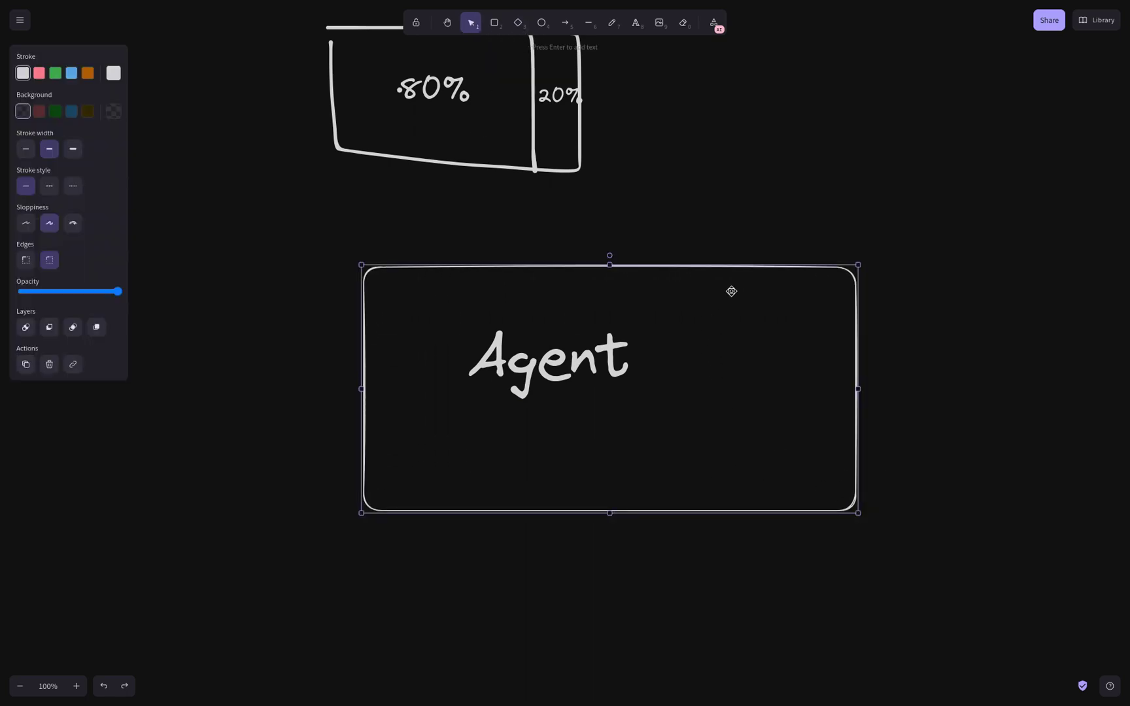
{"action": "double_click", "coordinate": [719, 258]}
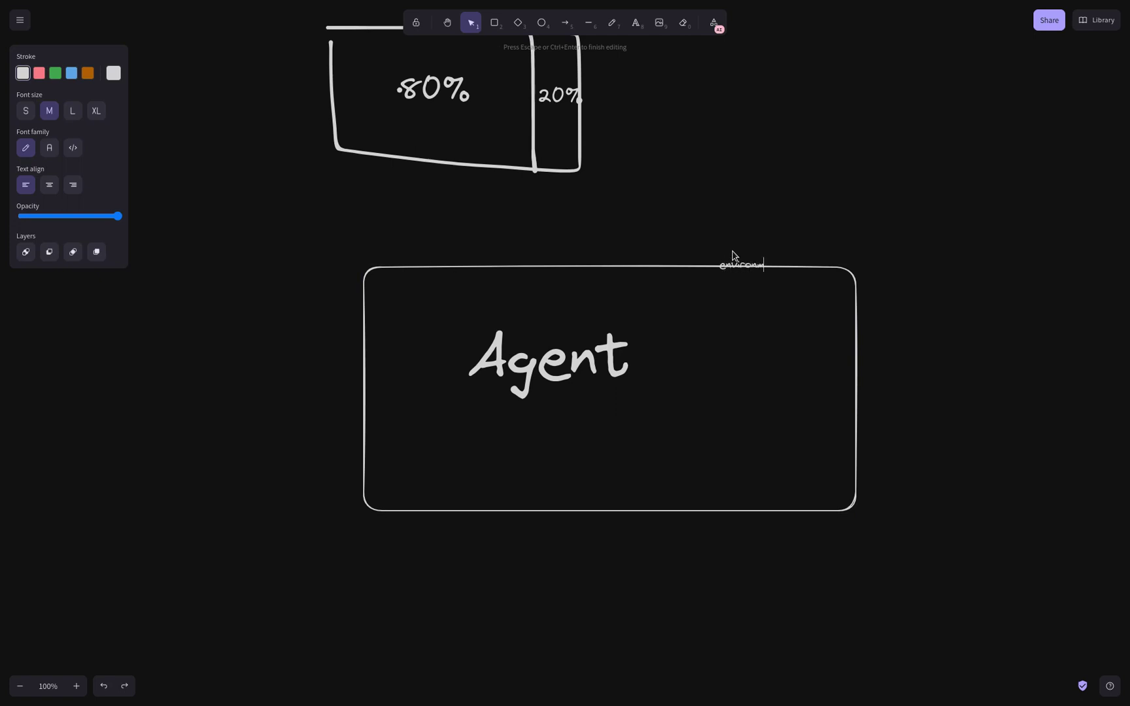
{"action": "left_click", "coordinate": [806, 339]}
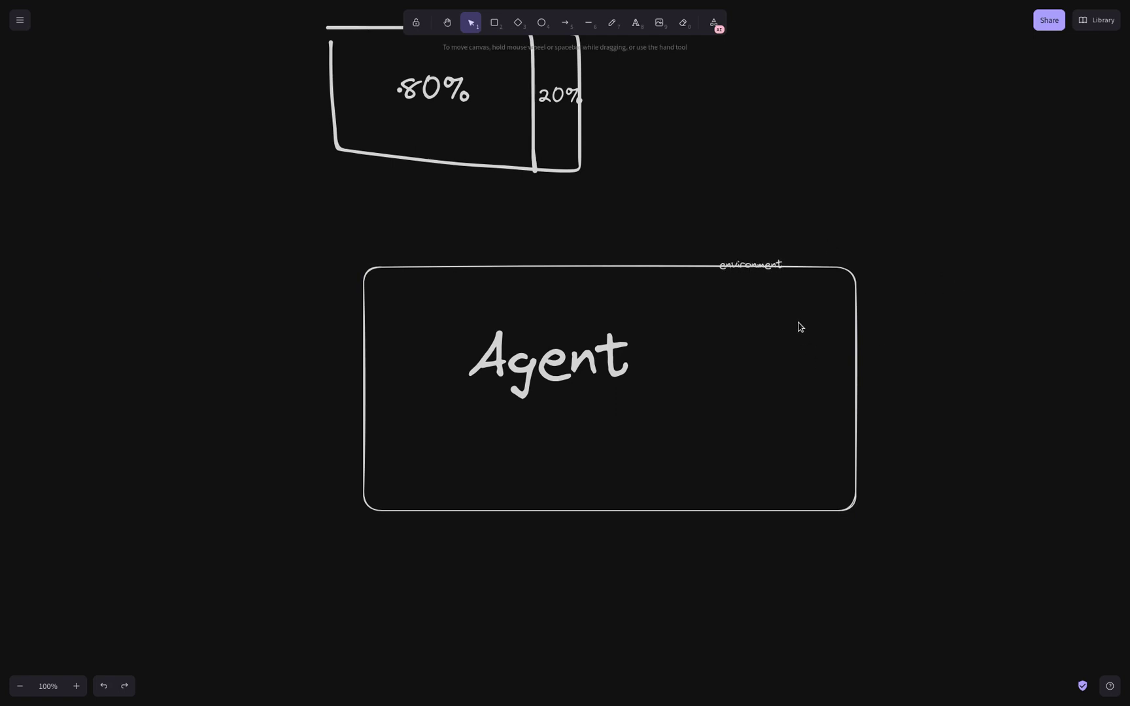
Enlarge the "environment" label and place it above the rectangle, and move "Agent" towards the rectangle's centre
{"action": "mouse_move", "coordinate": [800, 267]}
{"action": "left_mouse_down"}
{"action": "mouse_move", "coordinate": [801, 278]}
{"action": "mouse_move", "coordinate": [822, 245]}
{"action": "mouse_move", "coordinate": [801, 252]}
{"action": "left_mouse_up"}
{"action": "left_click", "coordinate": [783, 260]}
{"action": "left_click_drag", "start_coordinate": [566, 365], "coordinate": [624, 373]}
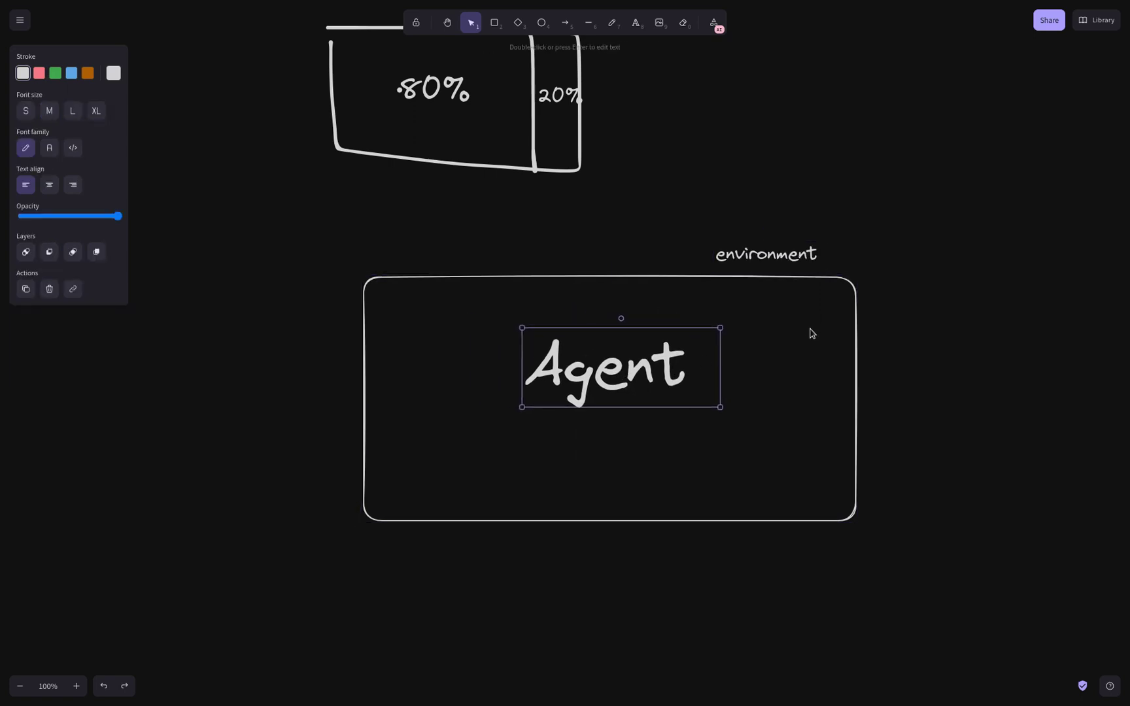
{"action": "left_click", "coordinate": [909, 244]}
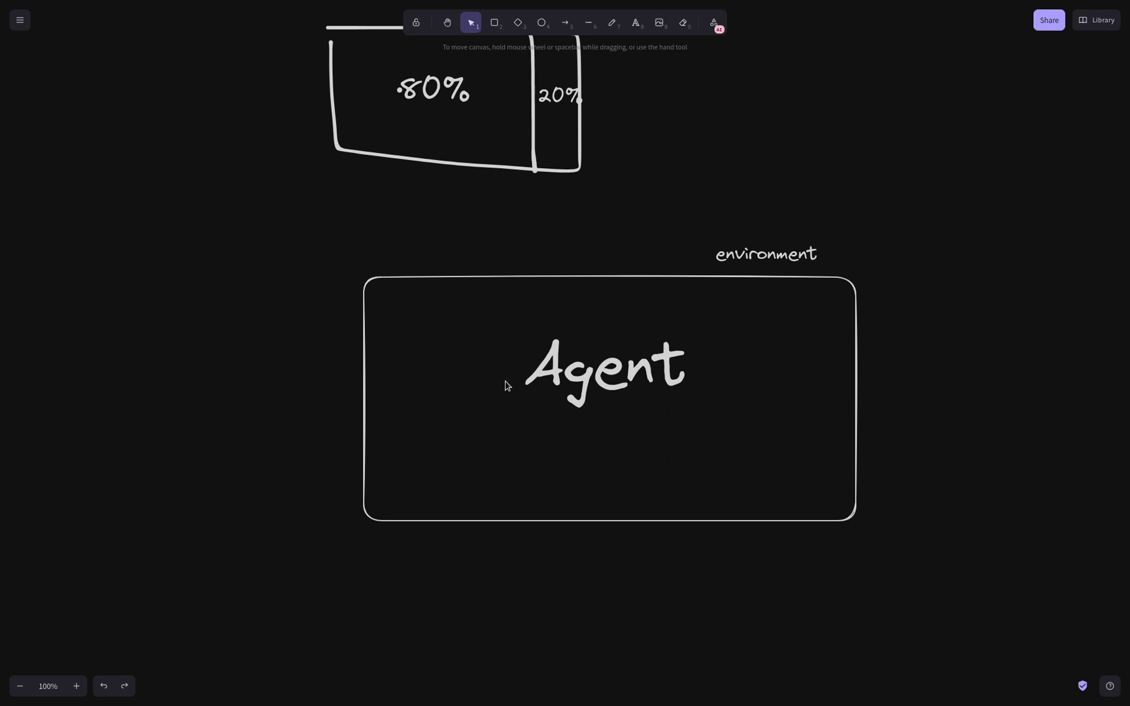
{"action": "left_click", "coordinate": [631, 357]}
{"action": "left_click_drag", "start_coordinate": [602, 369], "coordinate": [601, 381]}
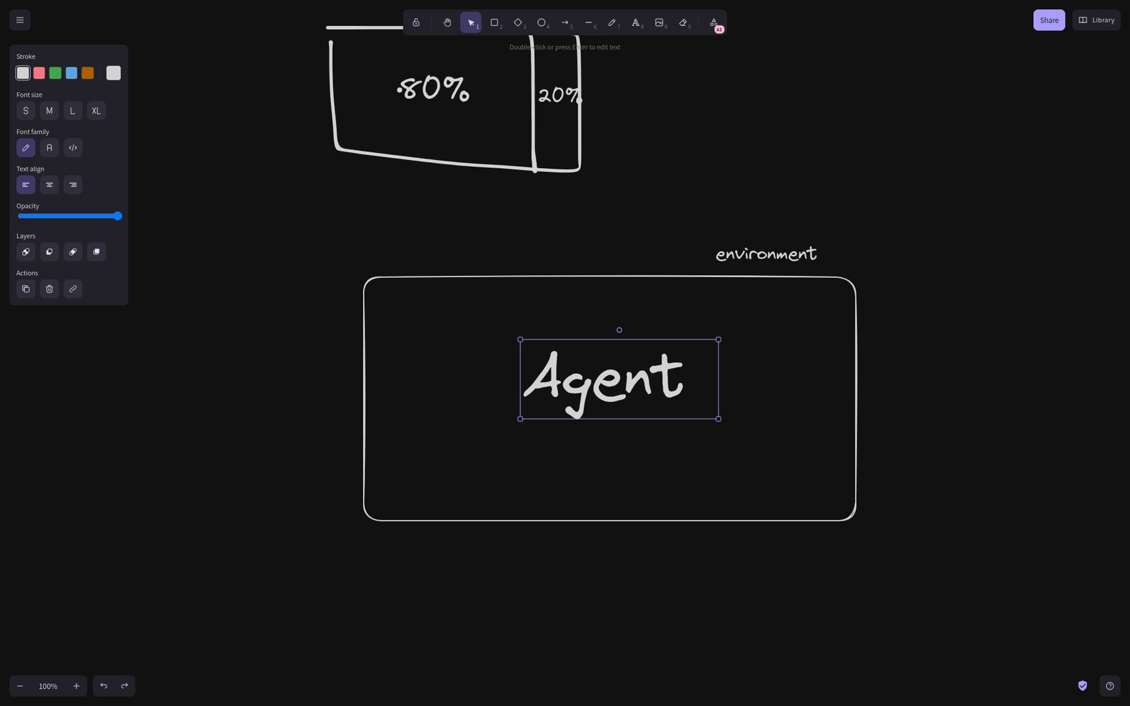
{"action": "scroll", "coordinate": [918, 342], "scroll_direction": "up", "scroll_amount": 2}
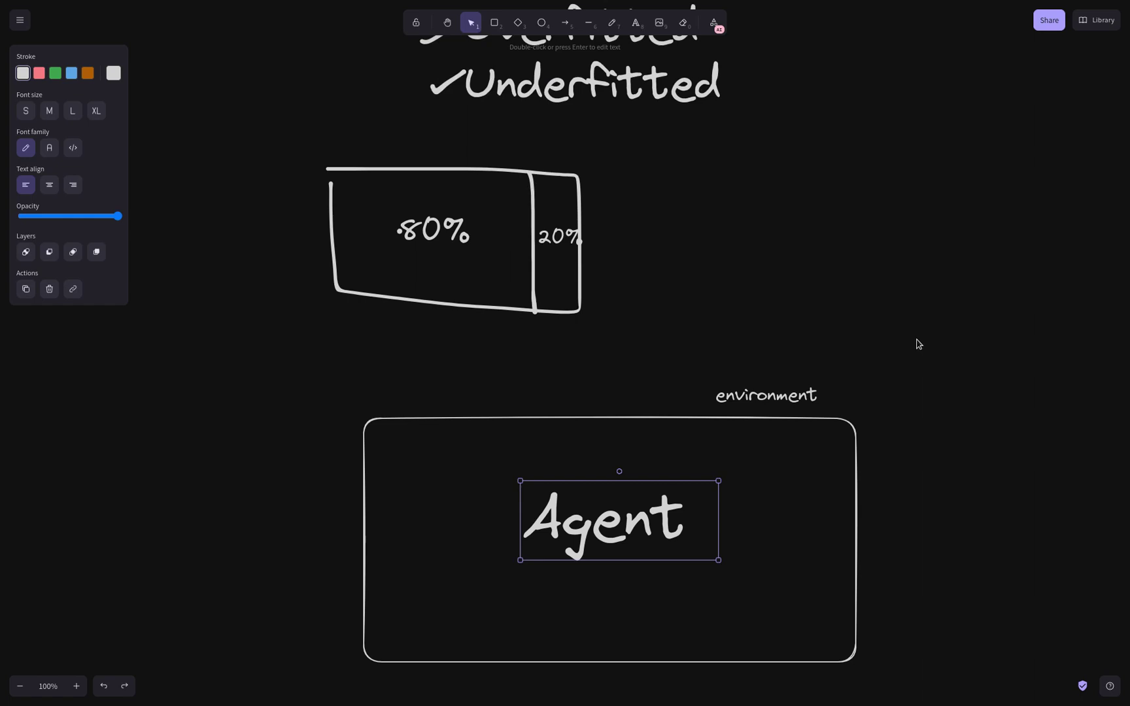
{"action": "scroll", "coordinate": [918, 342], "scroll_direction": "down", "scroll_amount": 3}
{"action": "left_click", "coordinate": [790, 182]}
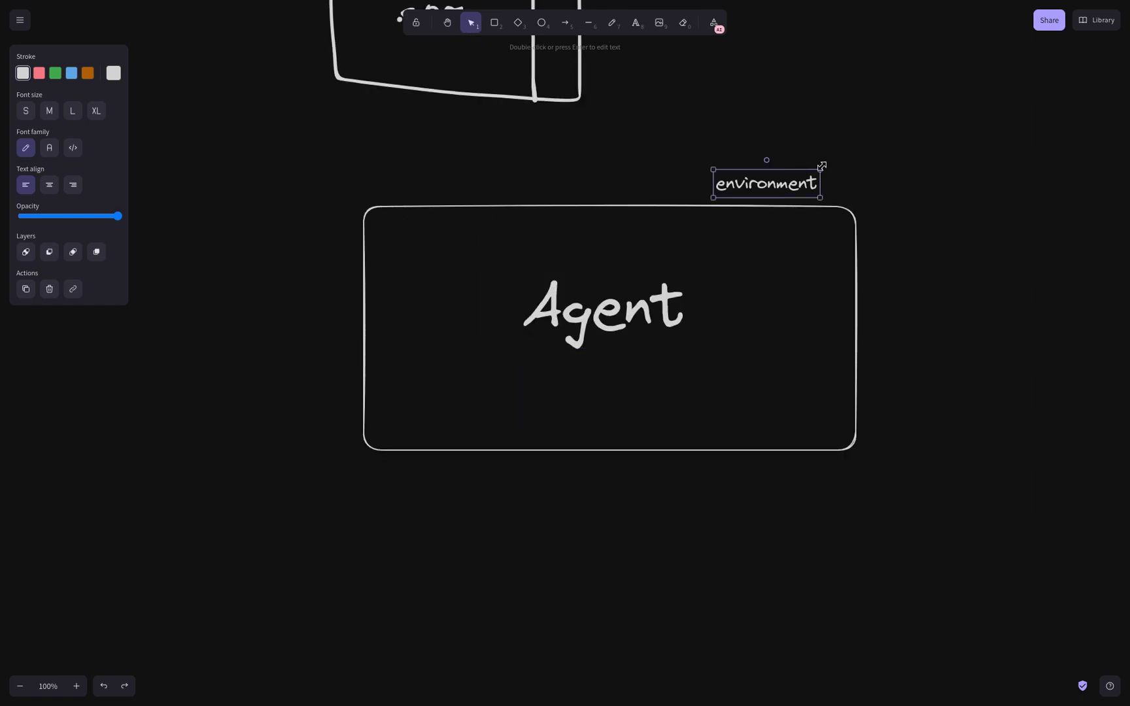
{"action": "key", "text": "Escape"}
{"action": "left_click", "coordinate": [775, 191]}
Switch to the AWS console in the browser, search its services for "deeptracer" and open AWS DeepRacer
{"action": "key", "text": "F11"}
{"action": "left_click", "coordinate": [229, 12]}
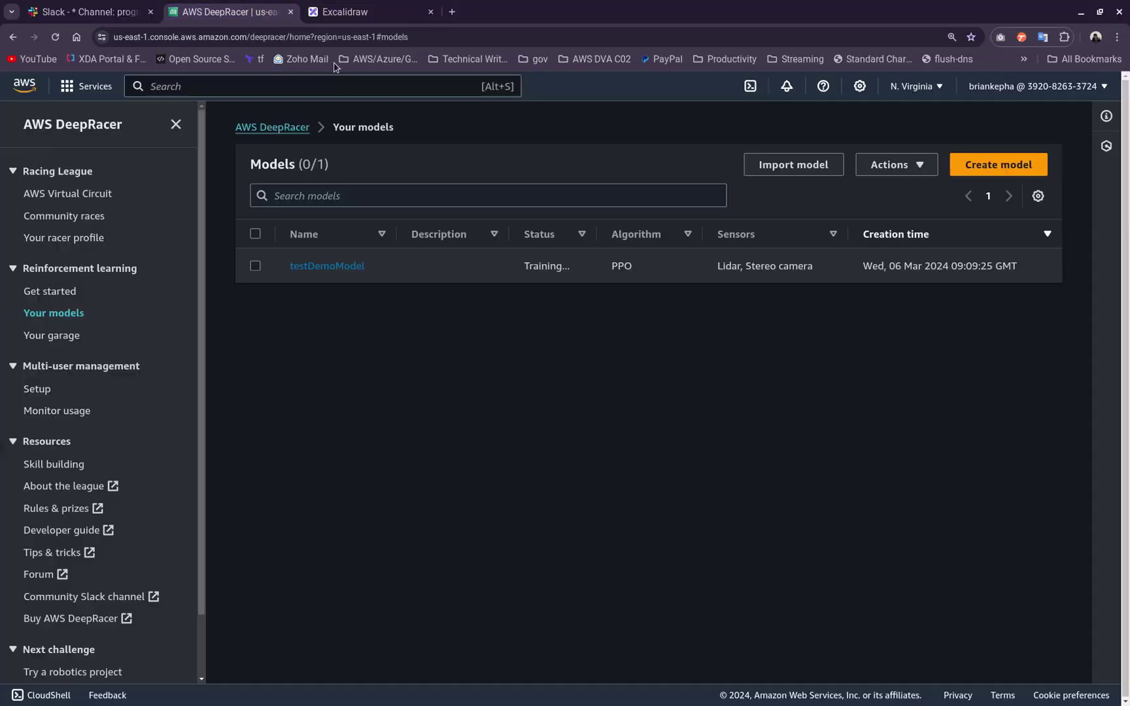
{"action": "left_click", "coordinate": [55, 37]}
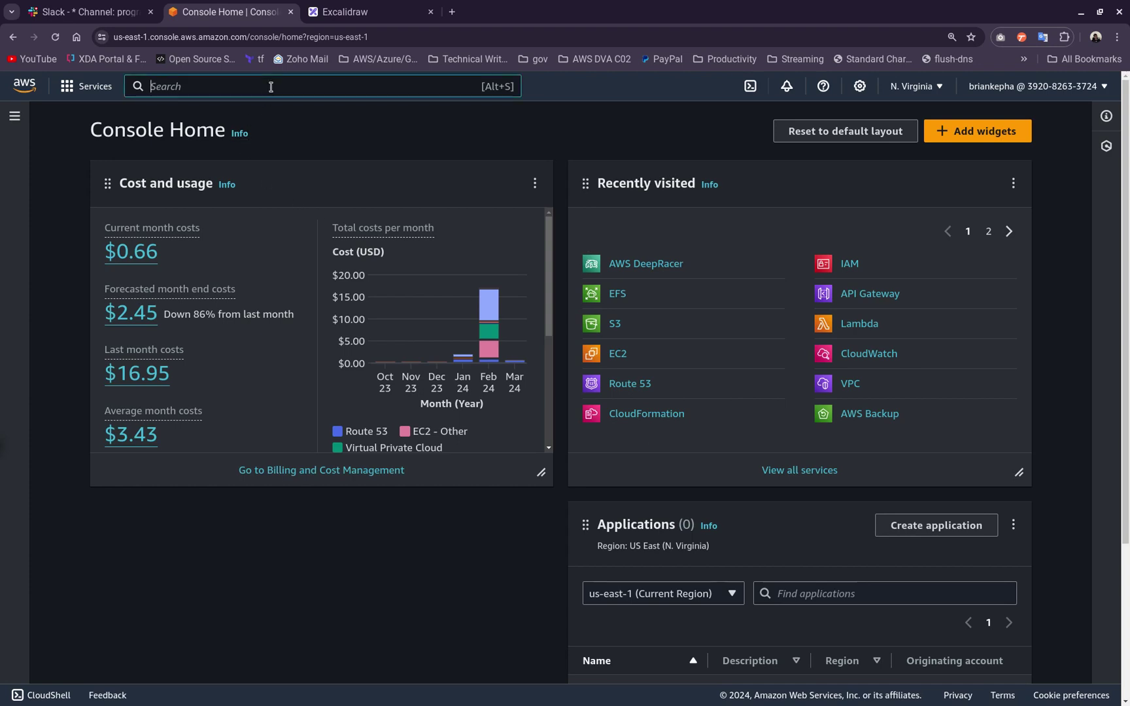
{"action": "type", "text": "deeptracer"}
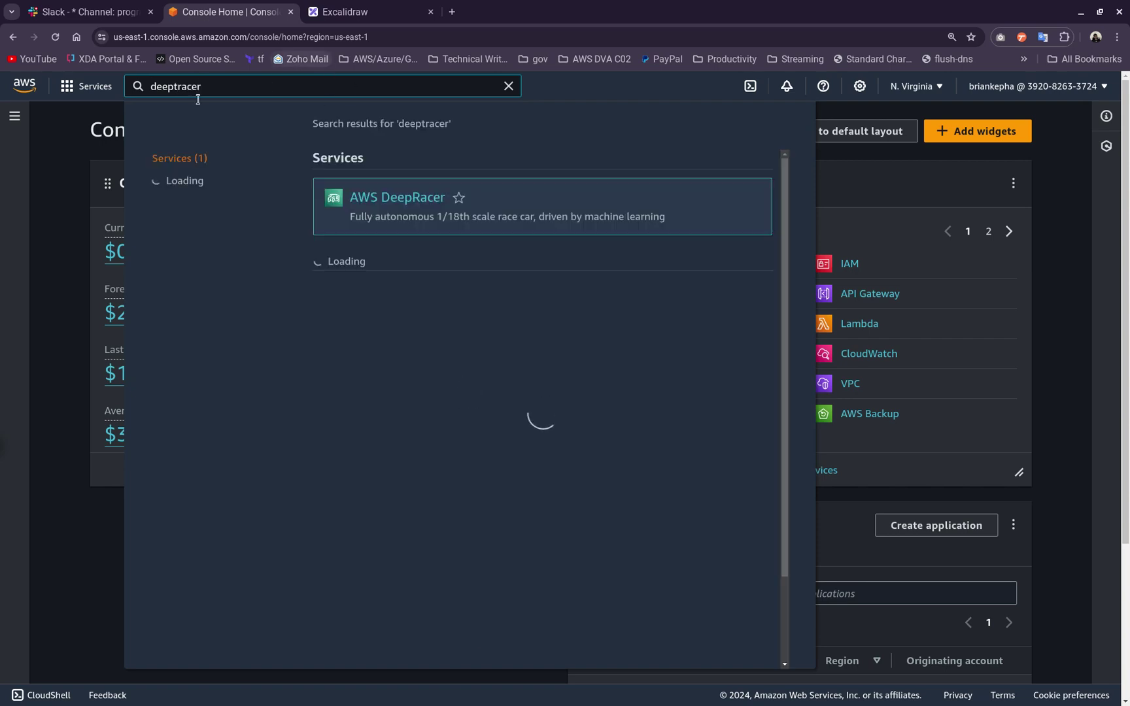
{"action": "left_click", "coordinate": [640, 234]}
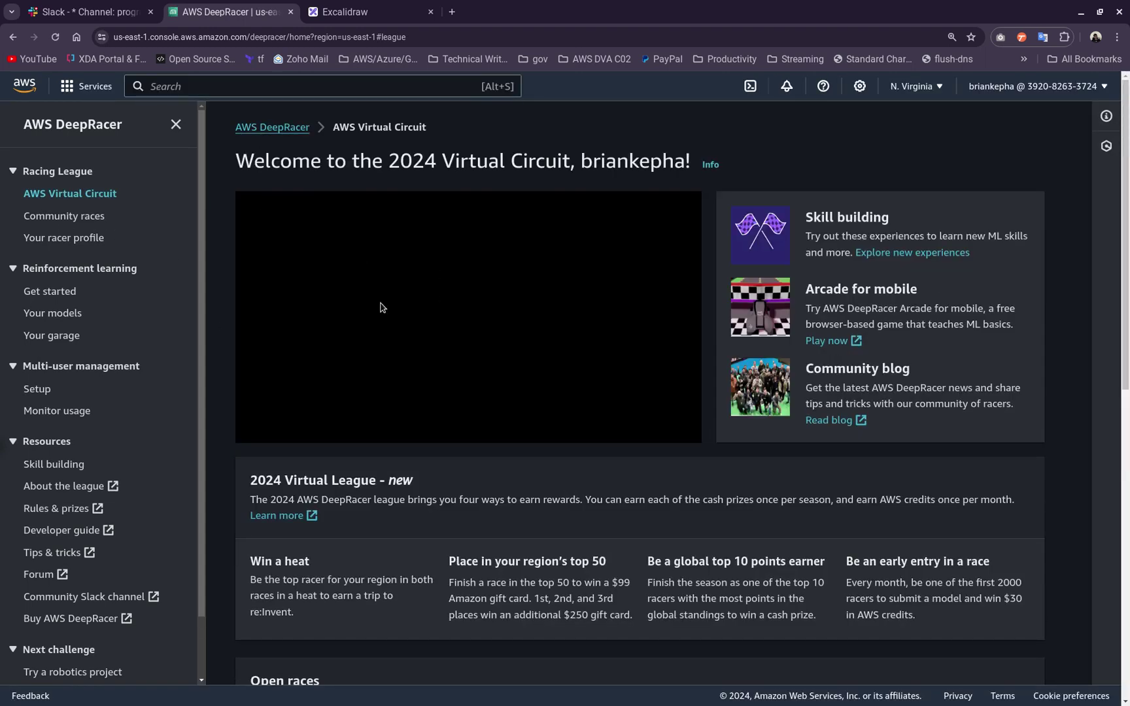
Look through the racer profile page, including the racer details, profile details and cars
{"action": "left_click", "coordinate": [92, 238]}
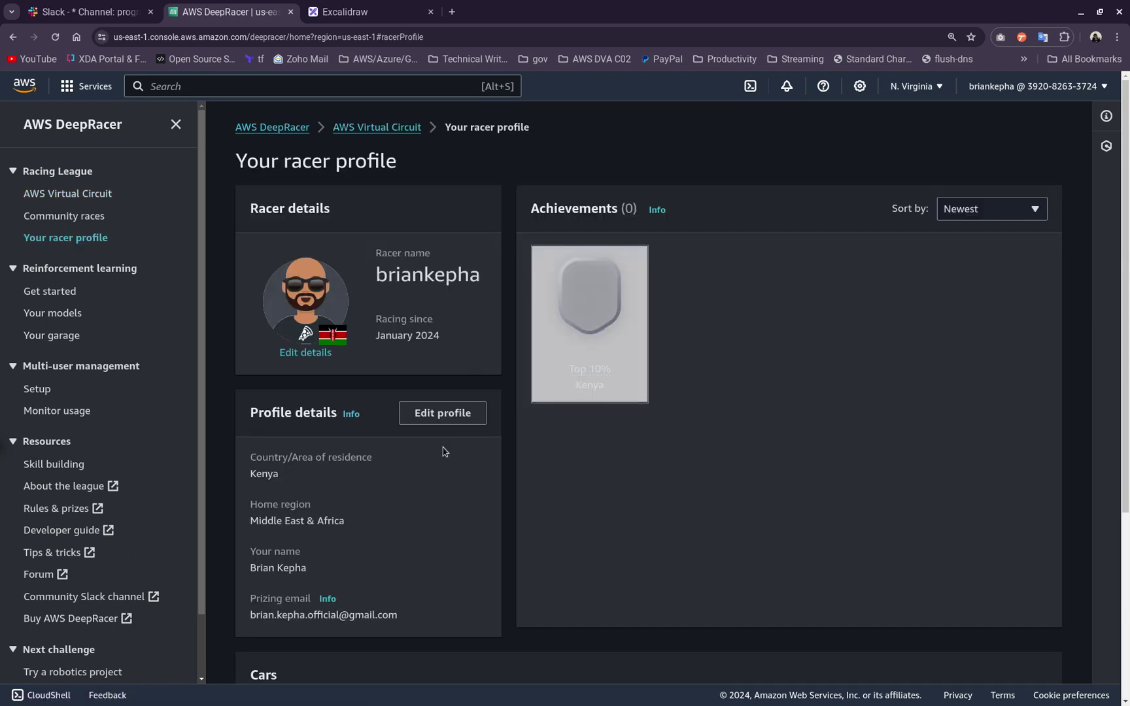
{"action": "scroll", "coordinate": [432, 452], "scroll_direction": "down", "scroll_amount": 2}
{"action": "scroll", "coordinate": [353, 514], "scroll_direction": "down", "scroll_amount": 2}
{"action": "scroll", "coordinate": [393, 519], "scroll_direction": "up", "scroll_amount": 4}
Examine the AWS Virtual Circuit page, covering the open races, season standings and the expanded Pre-season closed races
{"action": "left_click", "coordinate": [65, 193]}
{"action": "left_click", "coordinate": [288, 432]}
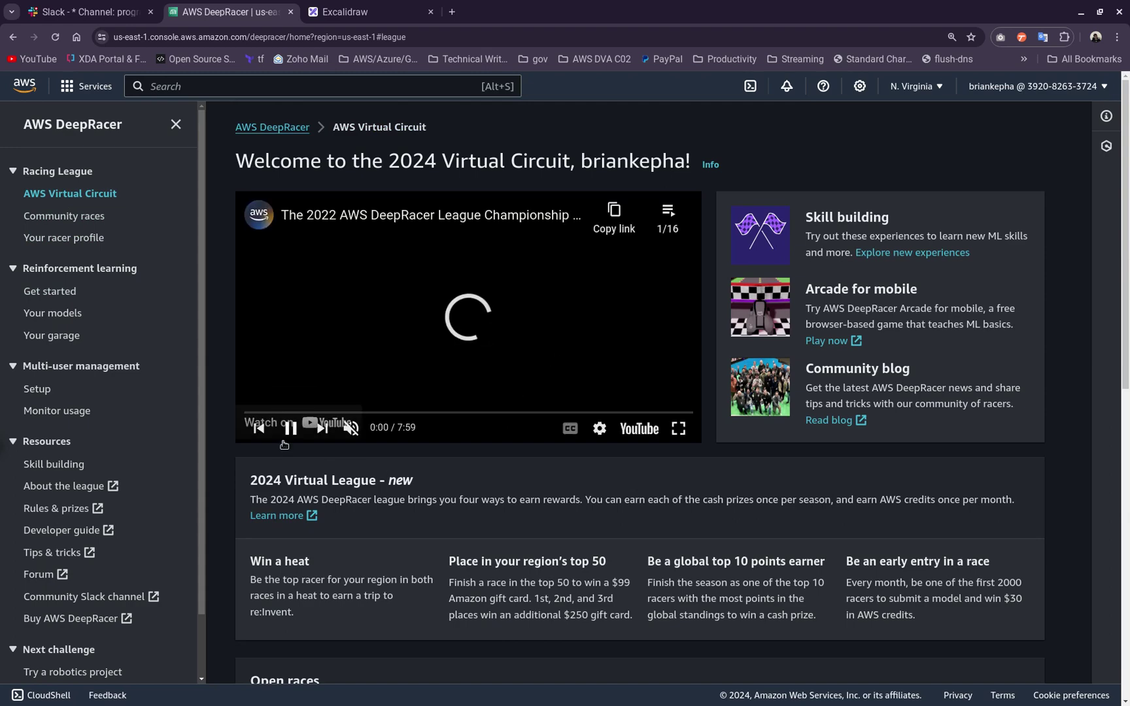
{"action": "scroll", "coordinate": [597, 413], "scroll_direction": "down", "scroll_amount": 8}
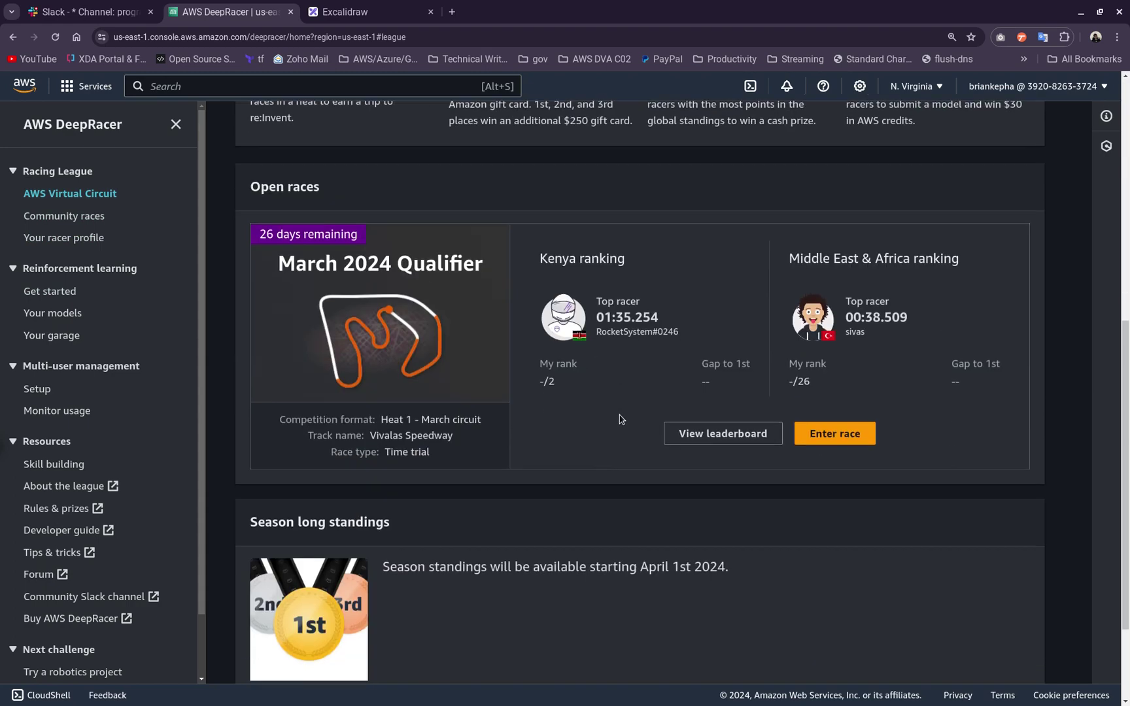
{"action": "scroll", "coordinate": [597, 413], "scroll_direction": "down", "scroll_amount": 2}
{"action": "scroll", "coordinate": [597, 414], "scroll_direction": "up", "scroll_amount": 7}
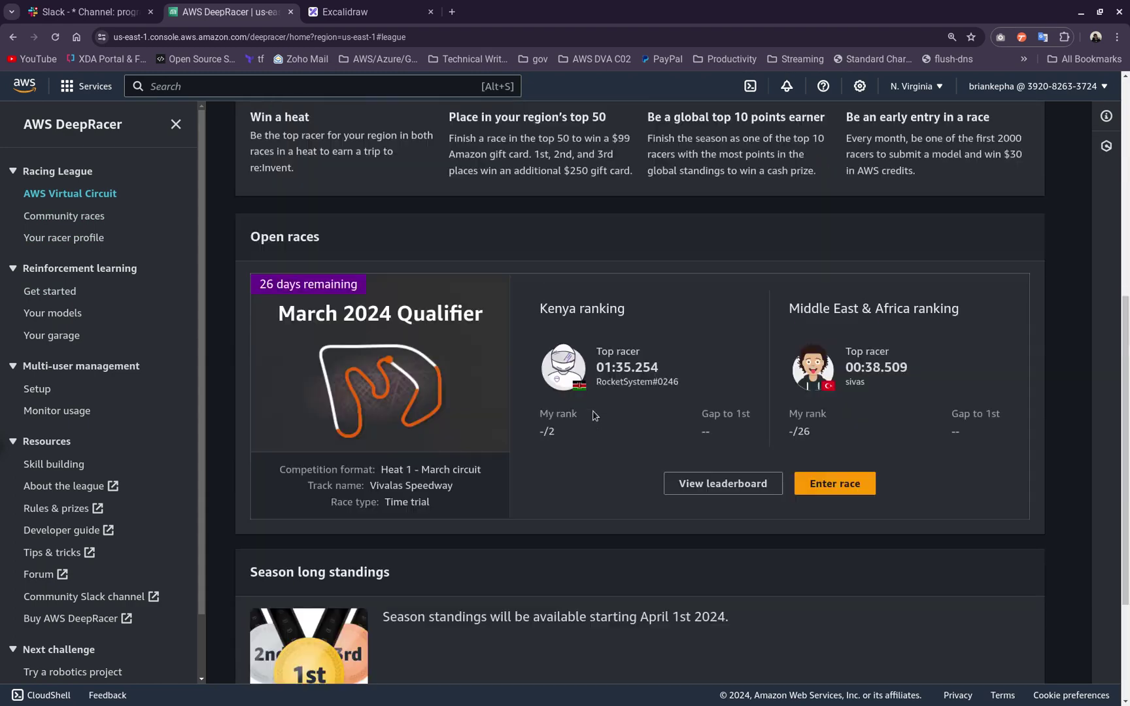
{"action": "scroll", "coordinate": [593, 415], "scroll_direction": "up", "scroll_amount": 4}
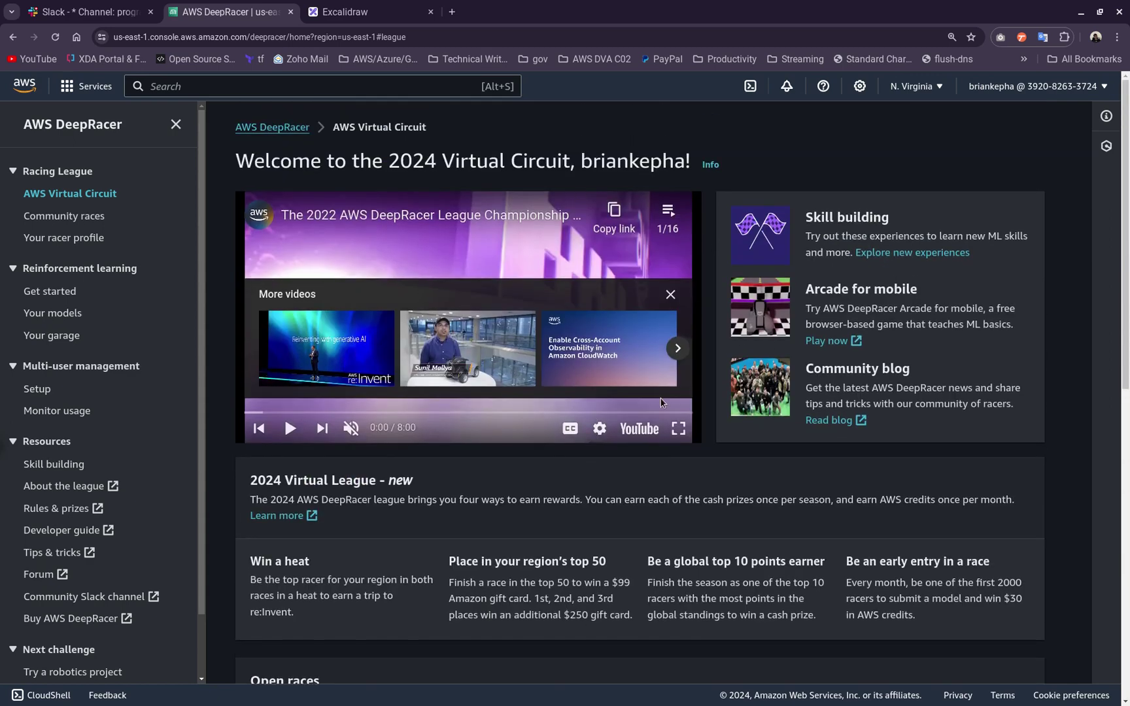
{"action": "scroll", "coordinate": [661, 402], "scroll_direction": "down", "scroll_amount": 10}
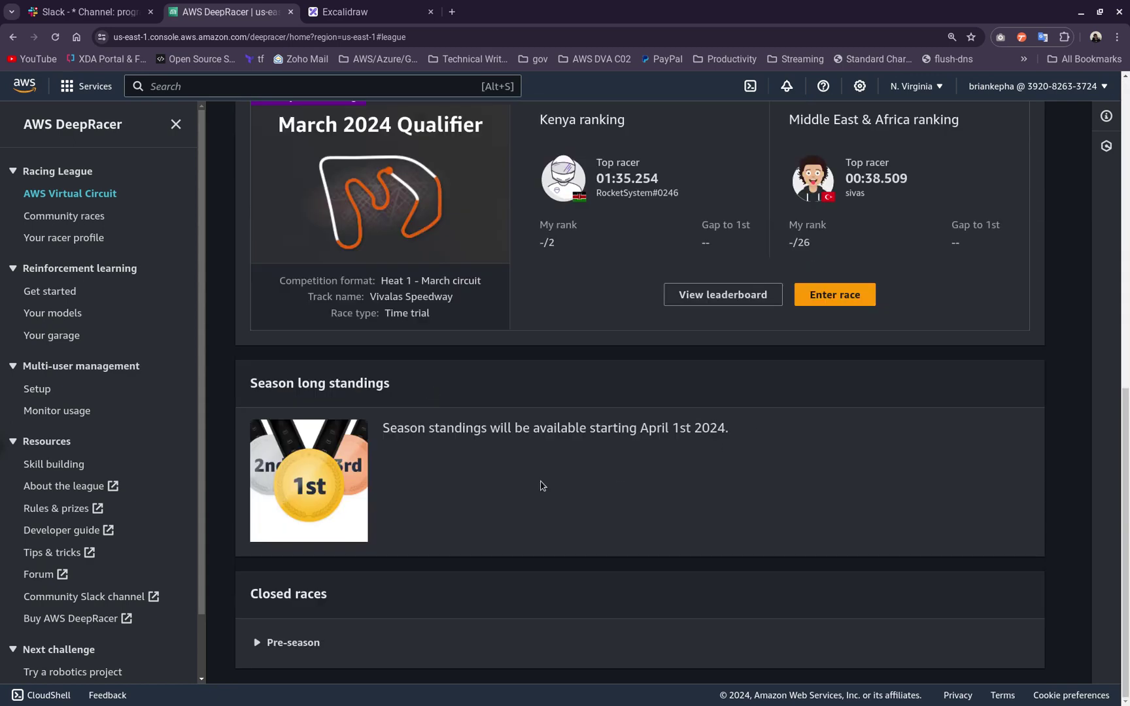
{"action": "left_click", "coordinate": [256, 642]}
{"action": "scroll", "coordinate": [435, 555], "scroll_direction": "down", "scroll_amount": 3}
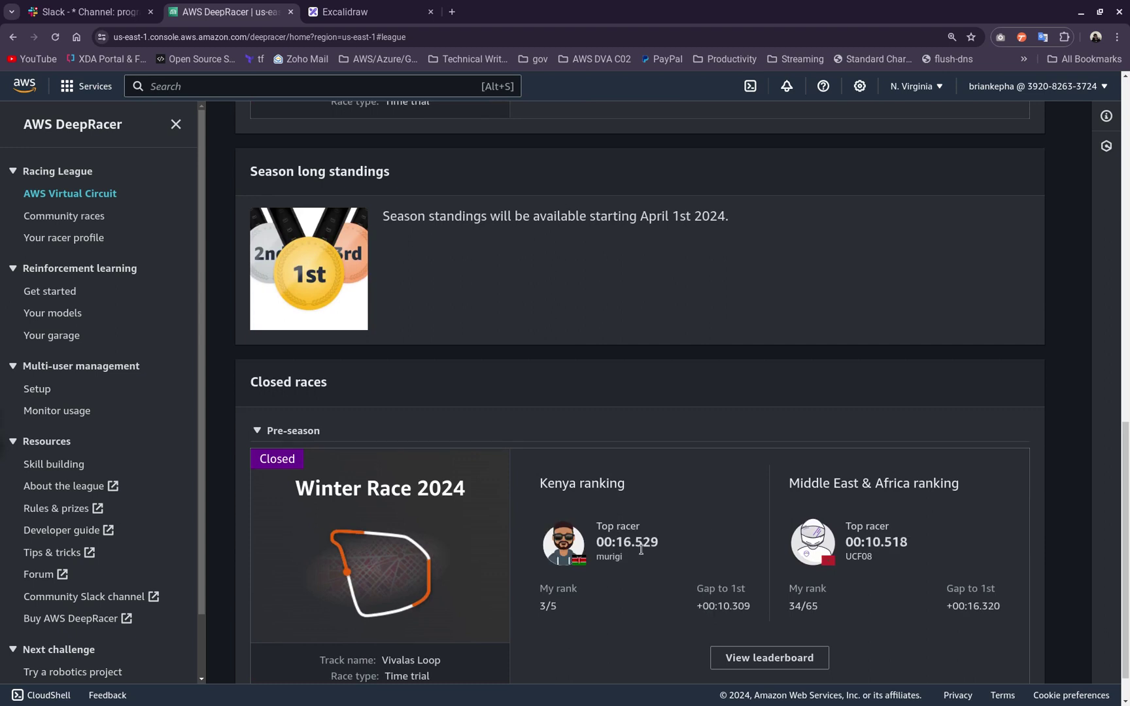
{"action": "scroll", "coordinate": [431, 530], "scroll_direction": "up", "scroll_amount": 6}
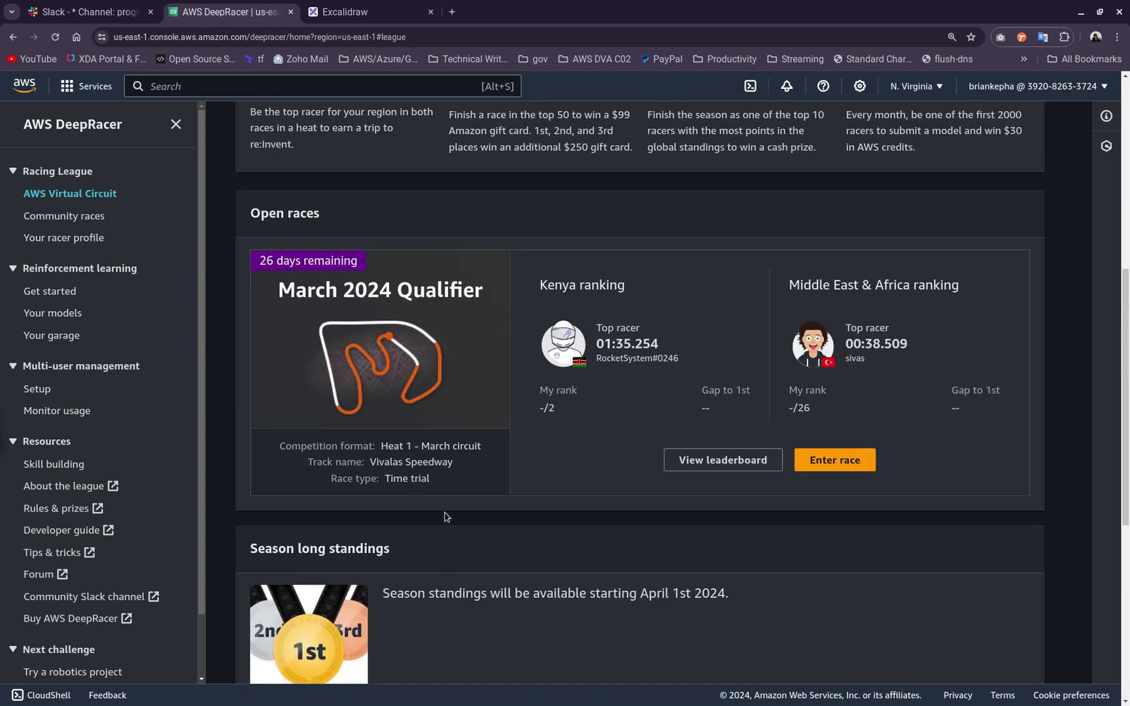
Review the Community races page and compare the Community race and Student community race options
{"action": "left_click", "coordinate": [72, 218]}
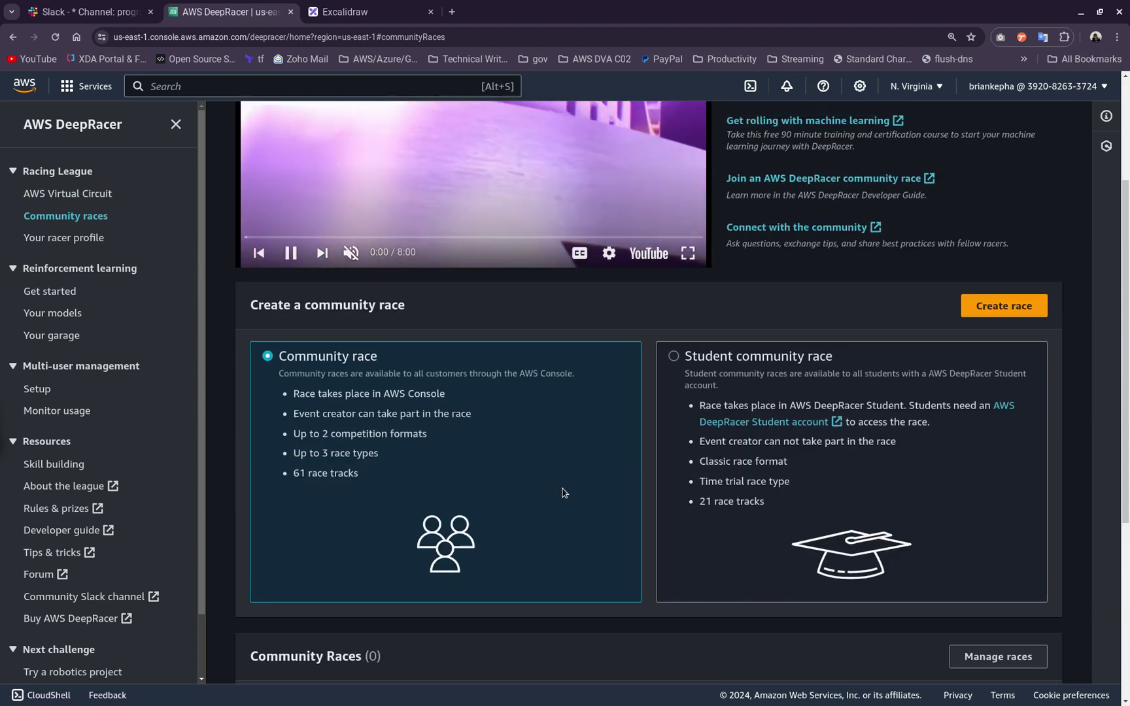
{"action": "scroll", "coordinate": [403, 490], "scroll_direction": "up", "scroll_amount": 3}
{"action": "scroll", "coordinate": [357, 505], "scroll_direction": "down", "scroll_amount": 4}
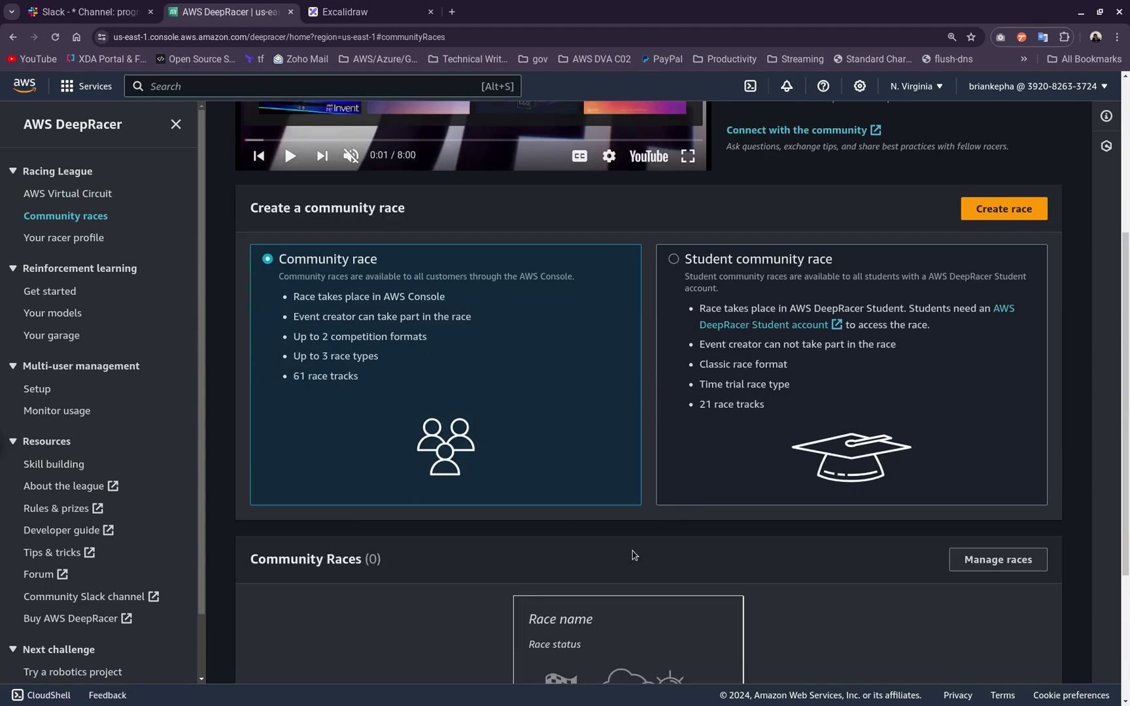
{"action": "scroll", "coordinate": [638, 550], "scroll_direction": "down", "scroll_amount": 3}
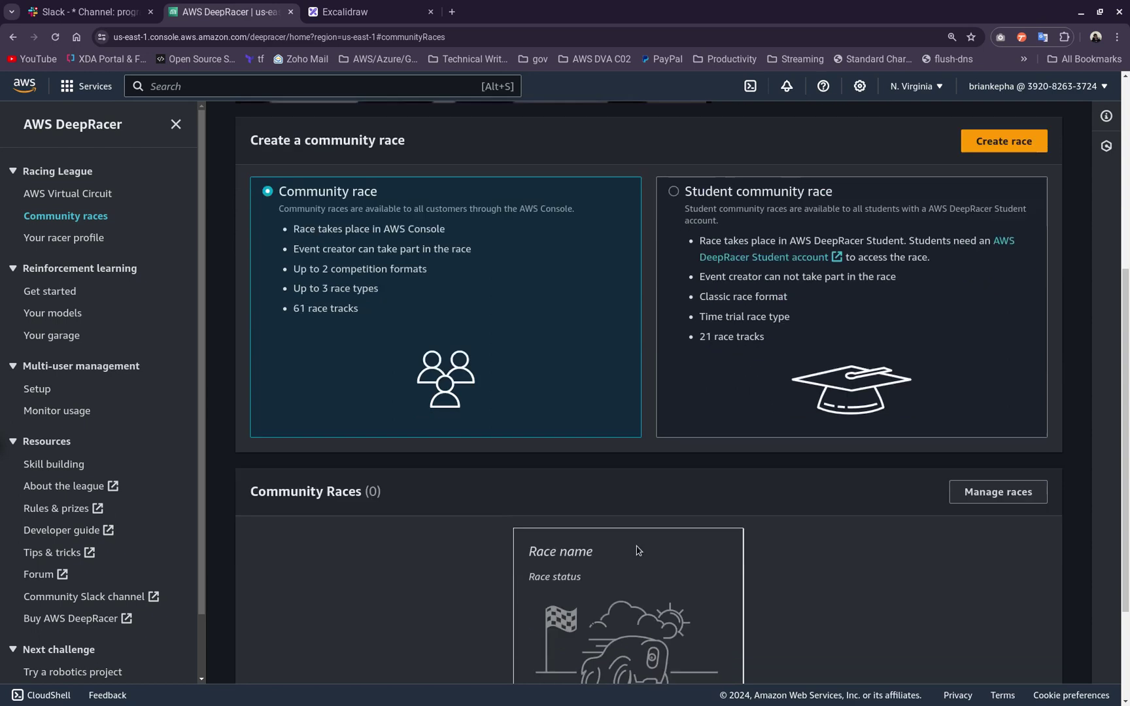
{"action": "scroll", "coordinate": [751, 475], "scroll_direction": "up", "scroll_amount": 4}
{"action": "left_click", "coordinate": [860, 351]}
{"action": "left_click", "coordinate": [509, 377]}
{"action": "left_click", "coordinate": [931, 351]}
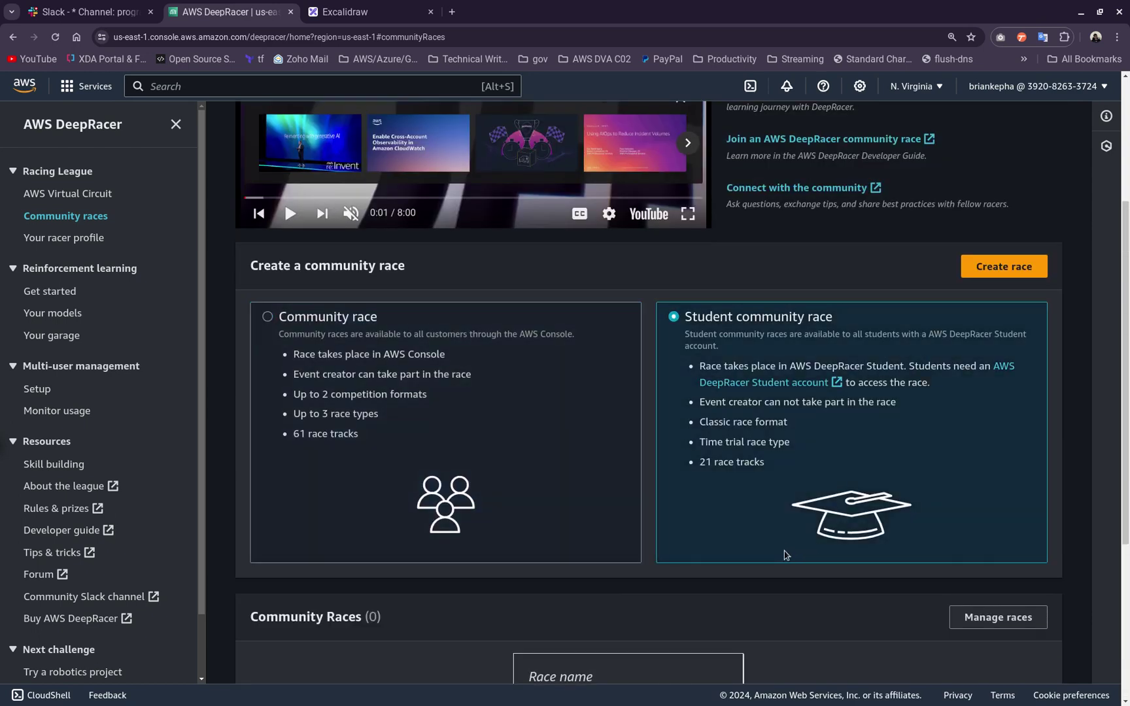
{"action": "left_click", "coordinate": [551, 445]}
{"action": "scroll", "coordinate": [393, 360], "scroll_direction": "up", "scroll_amount": 1}
Open the racer profile's details for editing and cancel without saving
{"action": "left_click", "coordinate": [154, 257]}
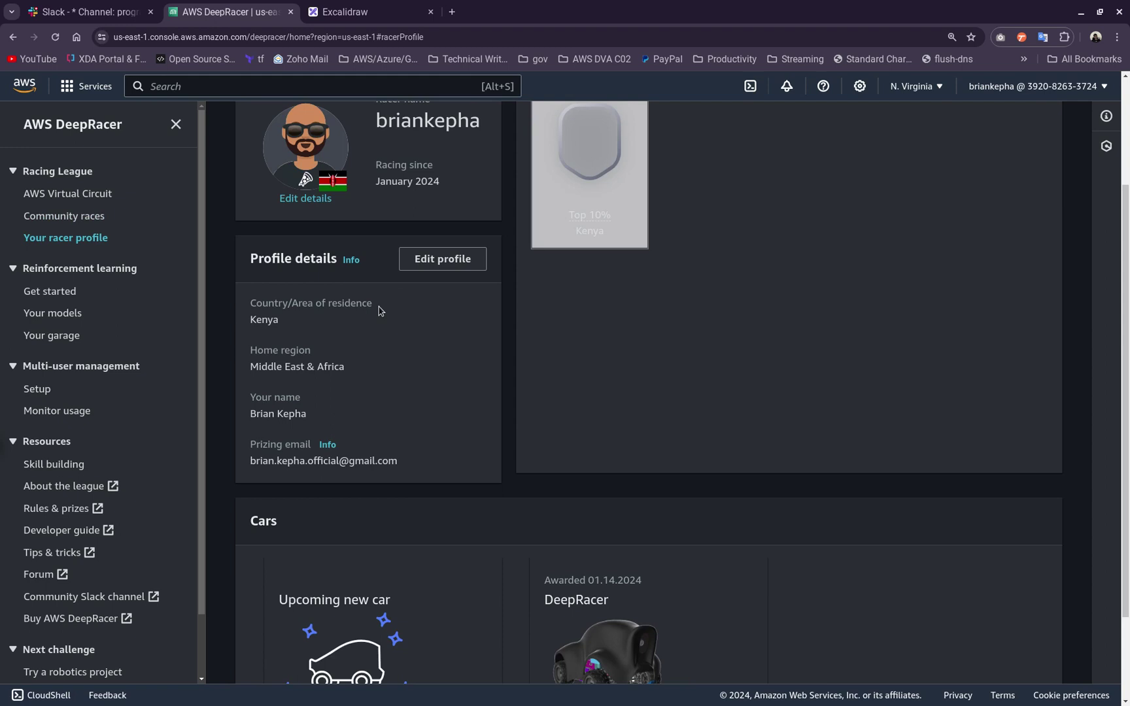
{"action": "left_click", "coordinate": [439, 263]}
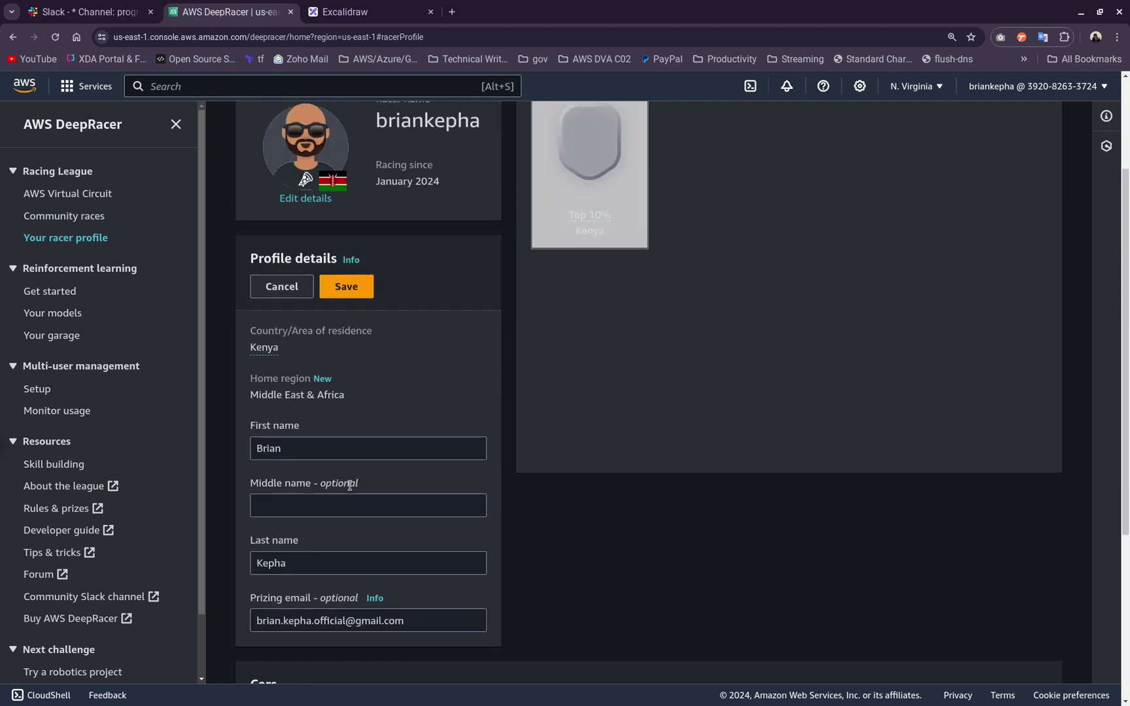
{"action": "left_click", "coordinate": [261, 286]}
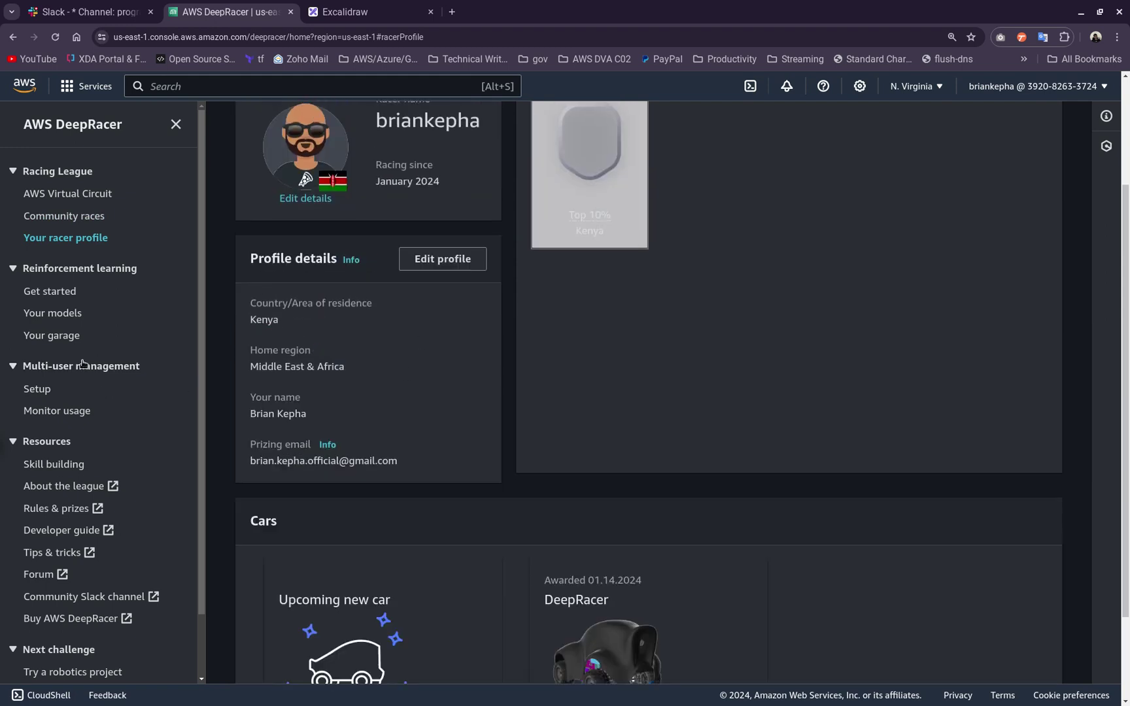
Examine the vehicles in the garage, comparing the sensors, neural network topology and shell type of Cybertruk and The Original DeepRacer
{"action": "left_click", "coordinate": [53, 335]}
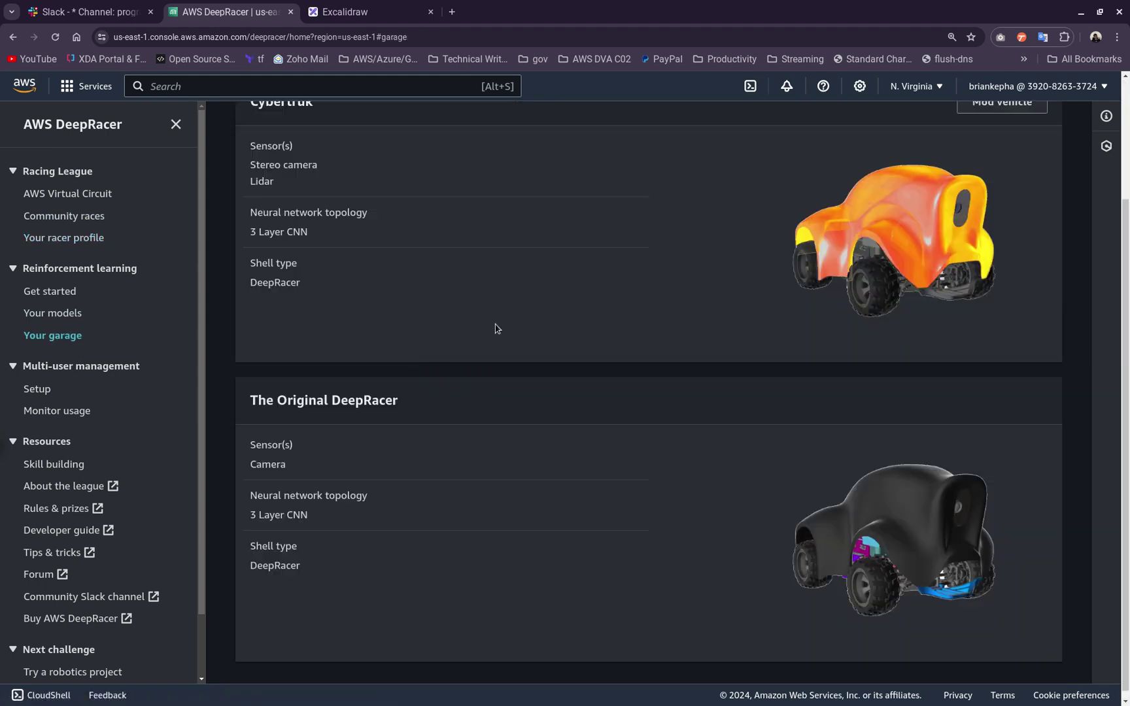
{"action": "scroll", "coordinate": [497, 405], "scroll_direction": "up", "scroll_amount": 3}
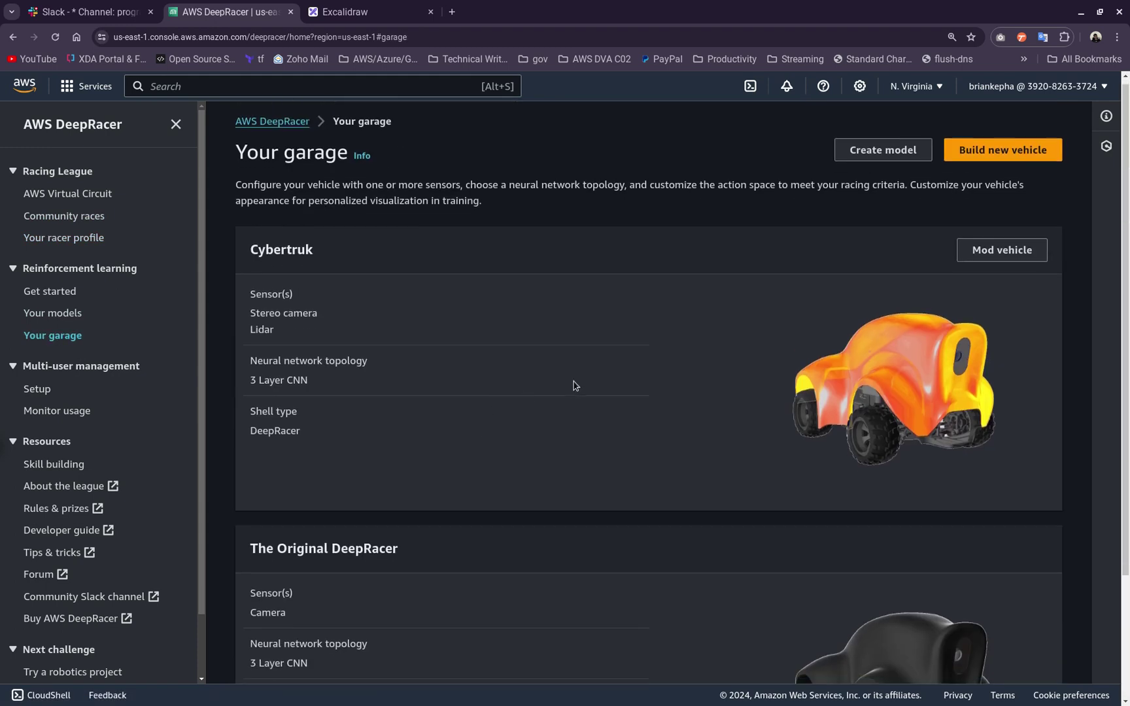
{"action": "scroll", "coordinate": [574, 383], "scroll_direction": "down", "scroll_amount": 3}
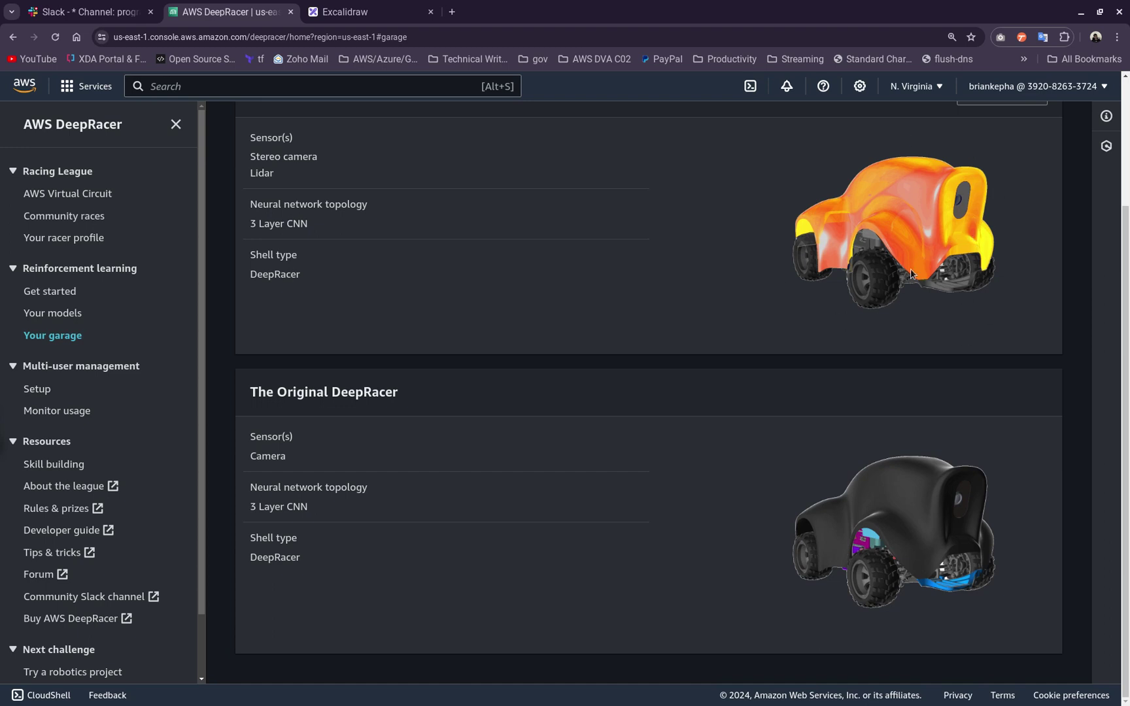
{"action": "scroll", "coordinate": [937, 256], "scroll_direction": "up", "scroll_amount": 3}
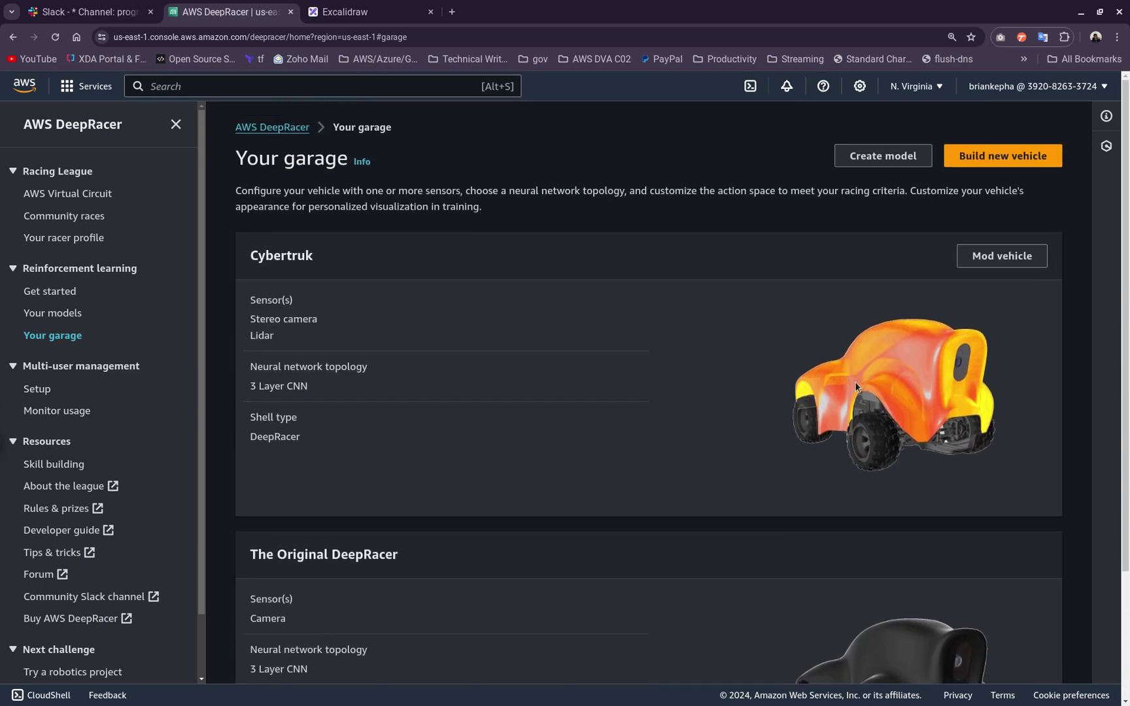
{"action": "scroll", "coordinate": [915, 354], "scroll_direction": "down", "scroll_amount": 2}
{"action": "scroll", "coordinate": [915, 354], "scroll_direction": "up", "scroll_amount": 2}
{"action": "scroll", "coordinate": [915, 396], "scroll_direction": "down", "scroll_amount": 2}
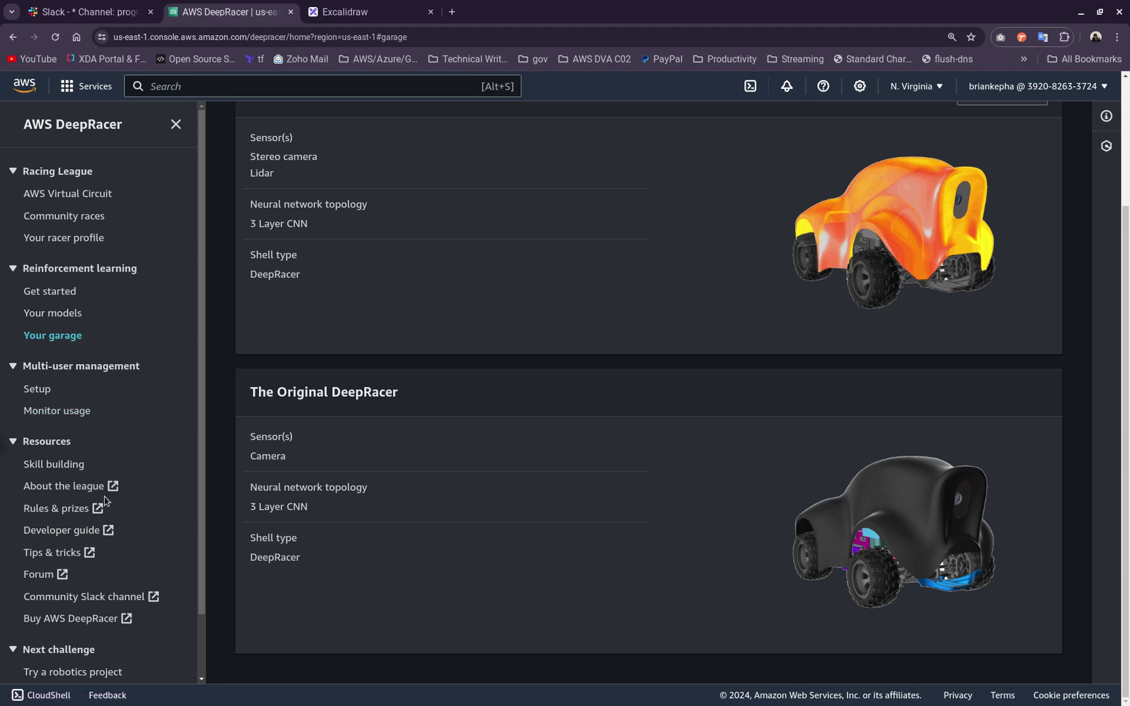
Start creating a new model from the models list and bring up its training details
{"action": "left_click", "coordinate": [44, 315]}
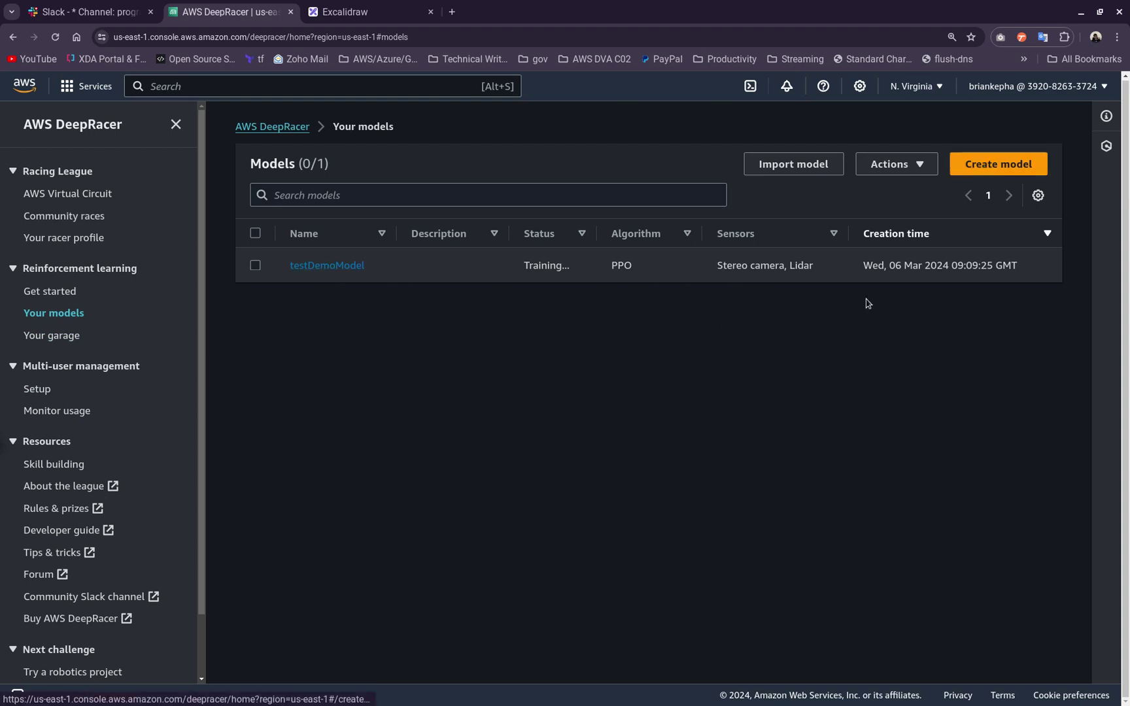
{"action": "left_click", "coordinate": [1020, 163]}
{"action": "scroll", "coordinate": [566, 256], "scroll_direction": "down", "scroll_amount": 6}
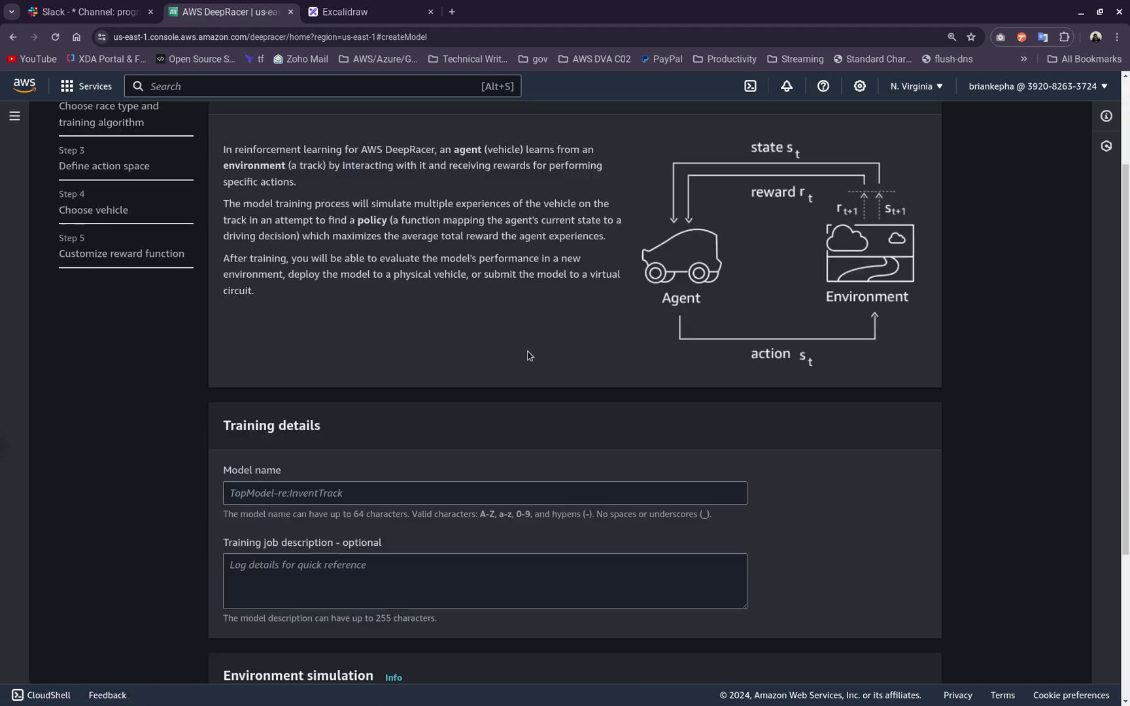
Name the model DeepRacerModel and enter "This is a deepracer model" as the training job description
{"action": "left_click", "coordinate": [259, 196]}
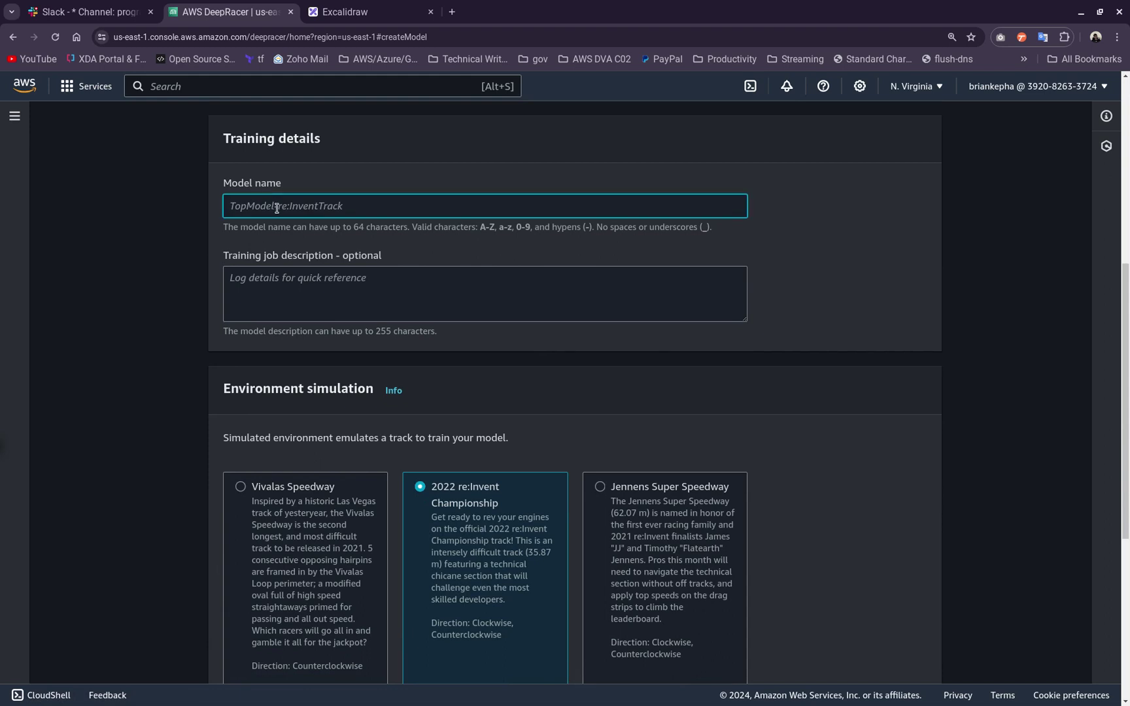
{"action": "type", "text": "Dee"}
{"action": "left_click", "coordinate": [428, 287]}
{"action": "type", "text": "This is a deepracer model"}
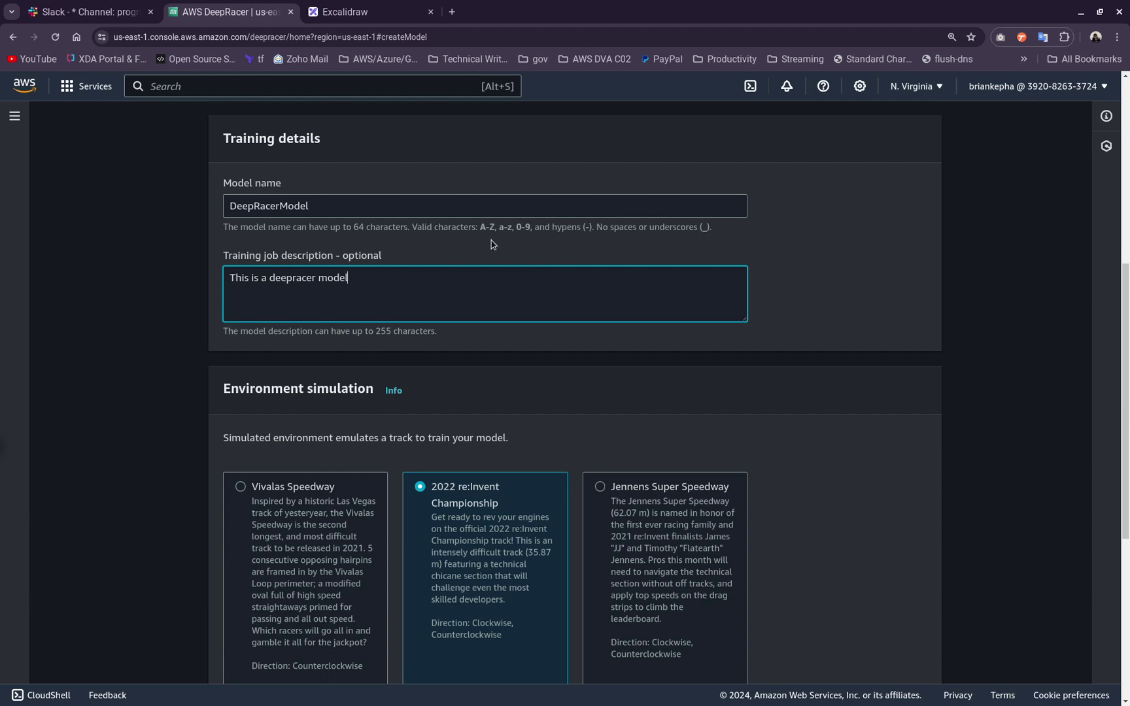
Compare the Vivalas Speedway, 2022 re:Invent Championship and Jennens Super Speedway tracks, ending with 2022 re:Invent Championship selected
{"action": "scroll", "coordinate": [493, 244], "scroll_direction": "down", "scroll_amount": 4}
{"action": "left_click", "coordinate": [335, 273]}
{"action": "key", "text": "Right"}
{"action": "key", "text": "Right"}
{"action": "left_click", "coordinate": [321, 274]}
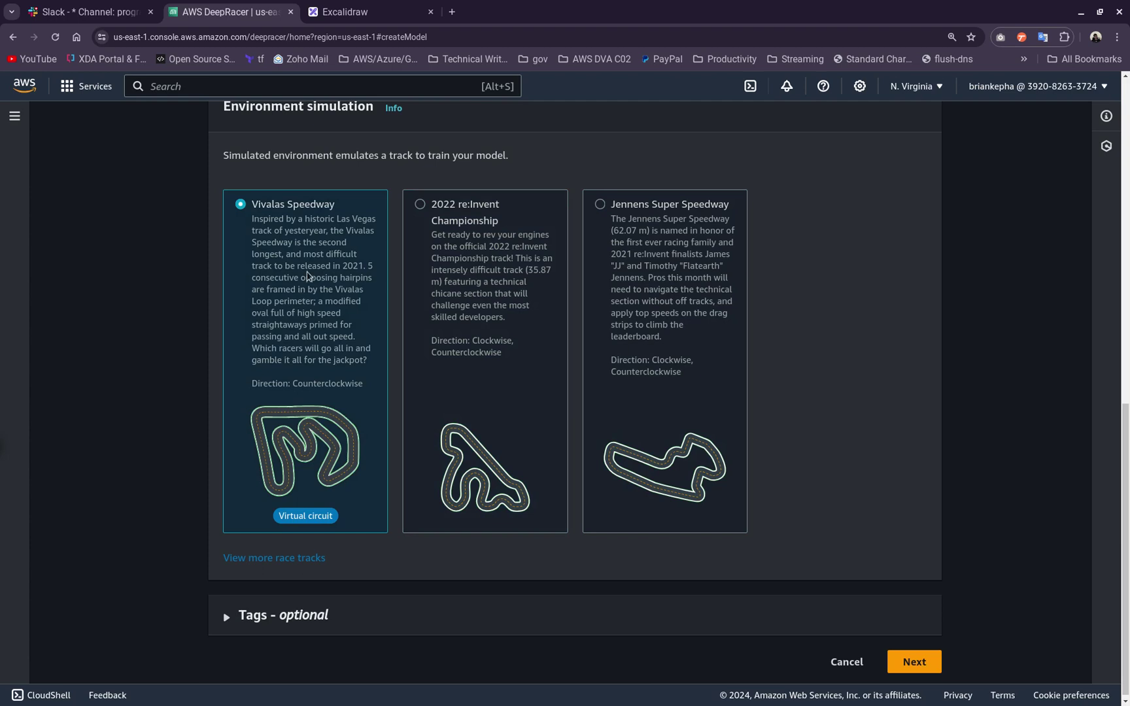
{"action": "left_click", "coordinate": [473, 347]}
{"action": "left_click", "coordinate": [688, 385]}
{"action": "left_click", "coordinate": [475, 358]}
{"action": "scroll", "coordinate": [592, 376], "scroll_direction": "down", "scroll_amount": 1}
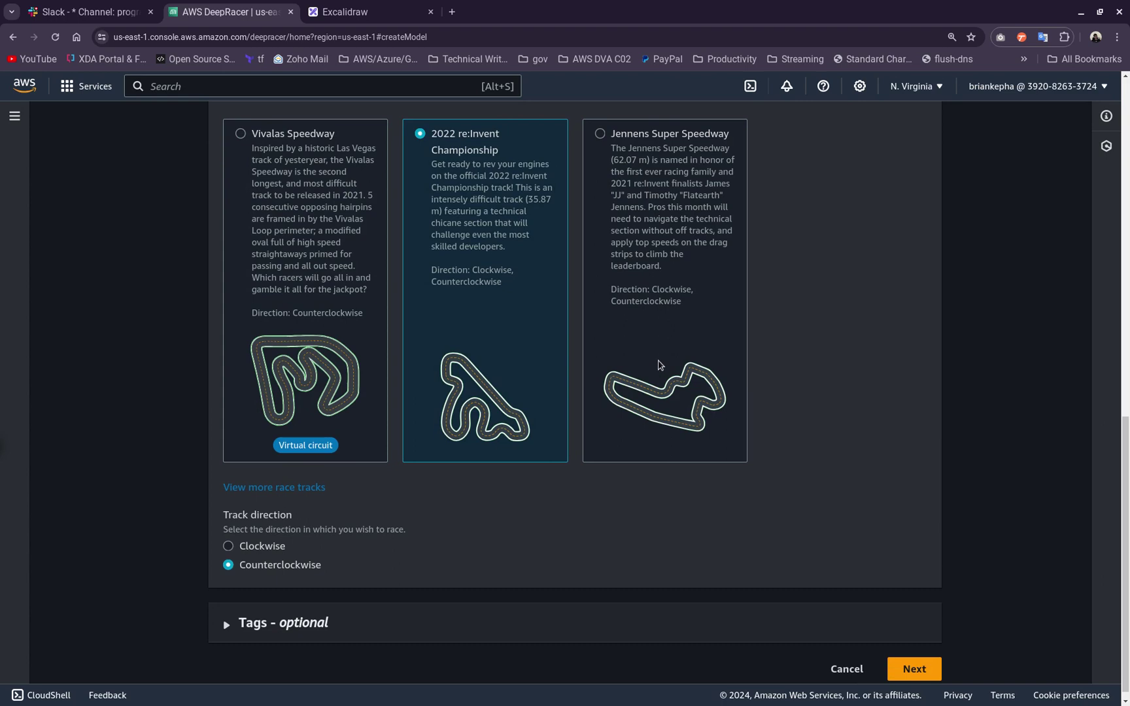
Switch to the Excalidraw whiteboard and revisit the Balanced, Overfitted and Underfitted notes
{"action": "left_click", "coordinate": [347, 12]}
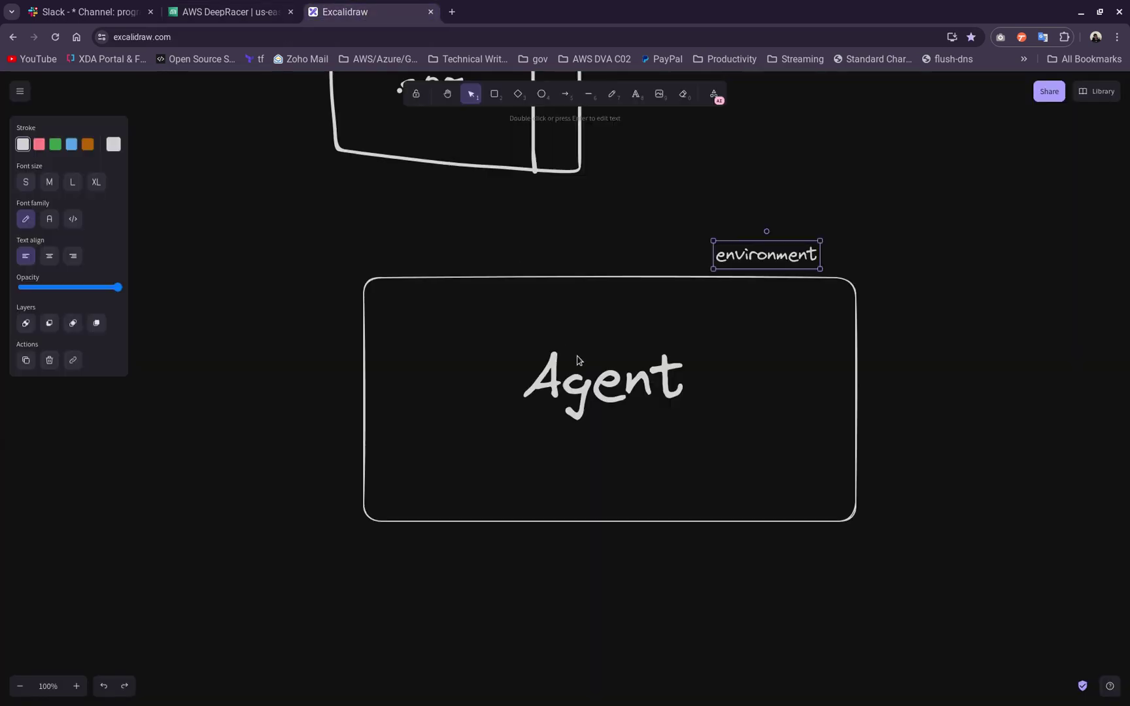
{"action": "scroll", "coordinate": [595, 421], "scroll_direction": "up", "scroll_amount": 7}
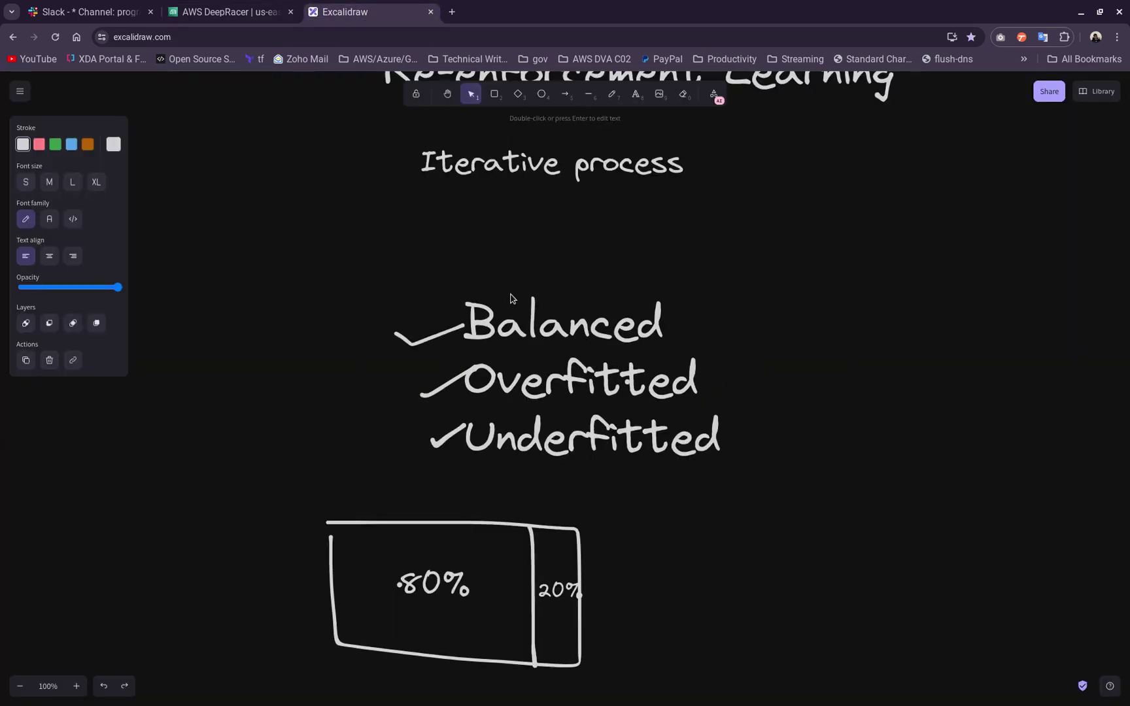
{"action": "left_click", "coordinate": [795, 398]}
{"action": "left_click", "coordinate": [595, 322]}
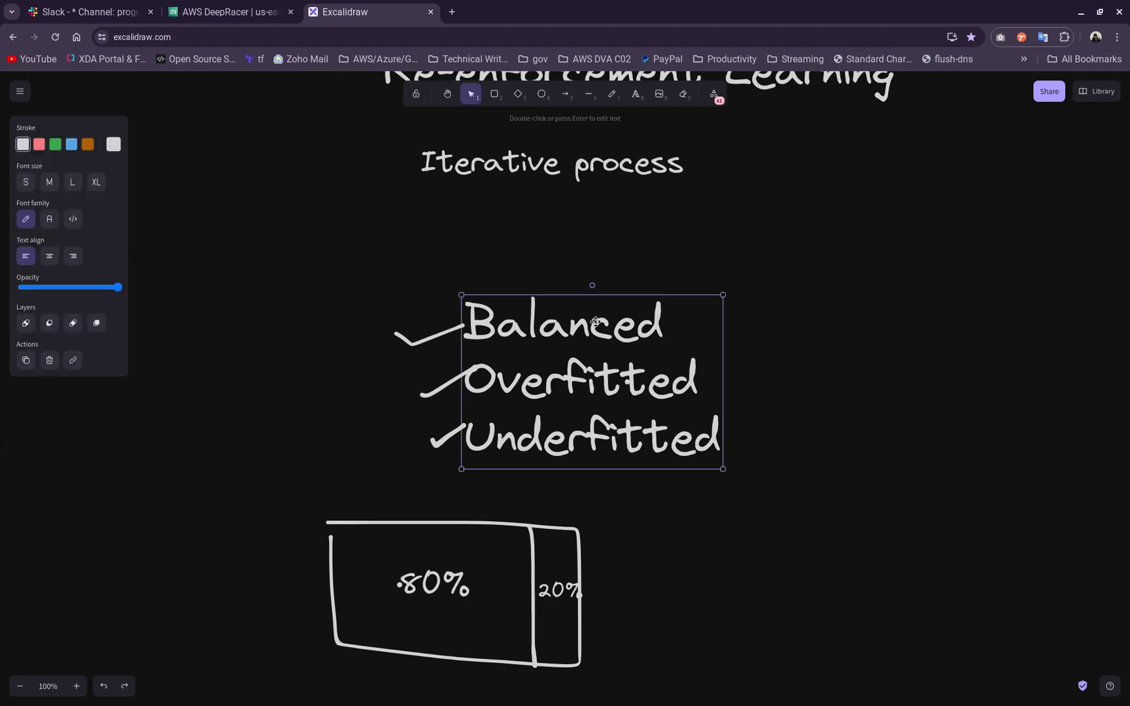
Return to AWS DeepRacer, choose 2022 re:Invent Championship as the training track after trying the other two, and continue to the race type settings
{"action": "left_click", "coordinate": [202, 18]}
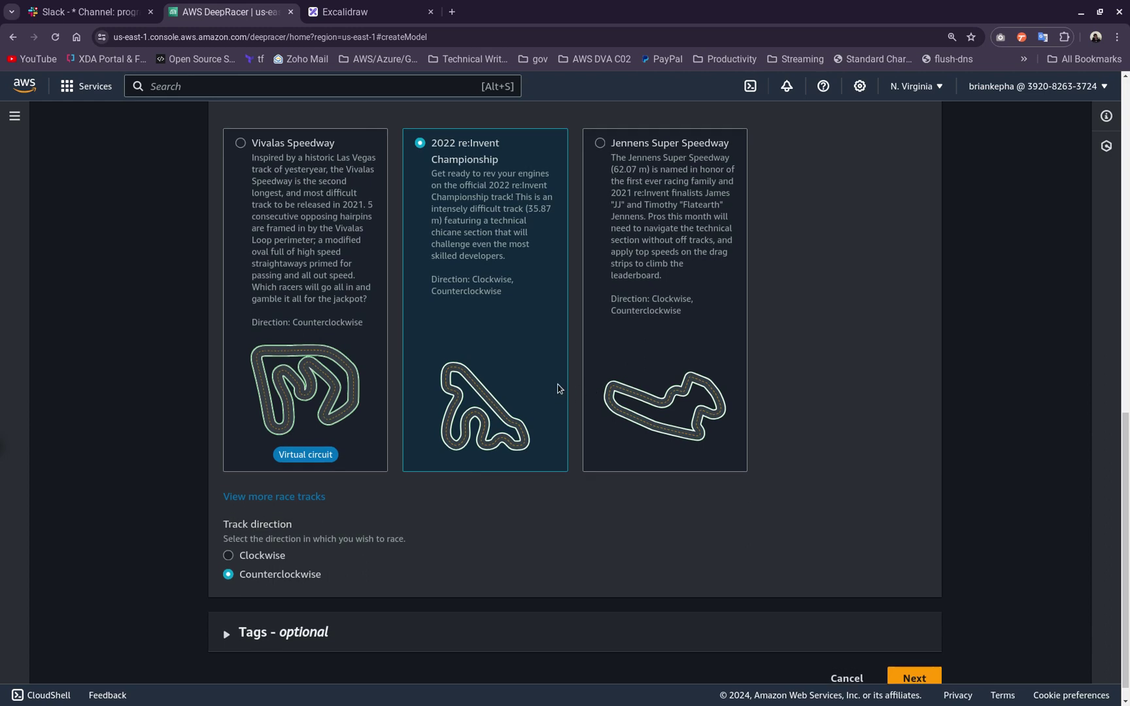
{"action": "scroll", "coordinate": [523, 400], "scroll_direction": "up", "scroll_amount": 1}
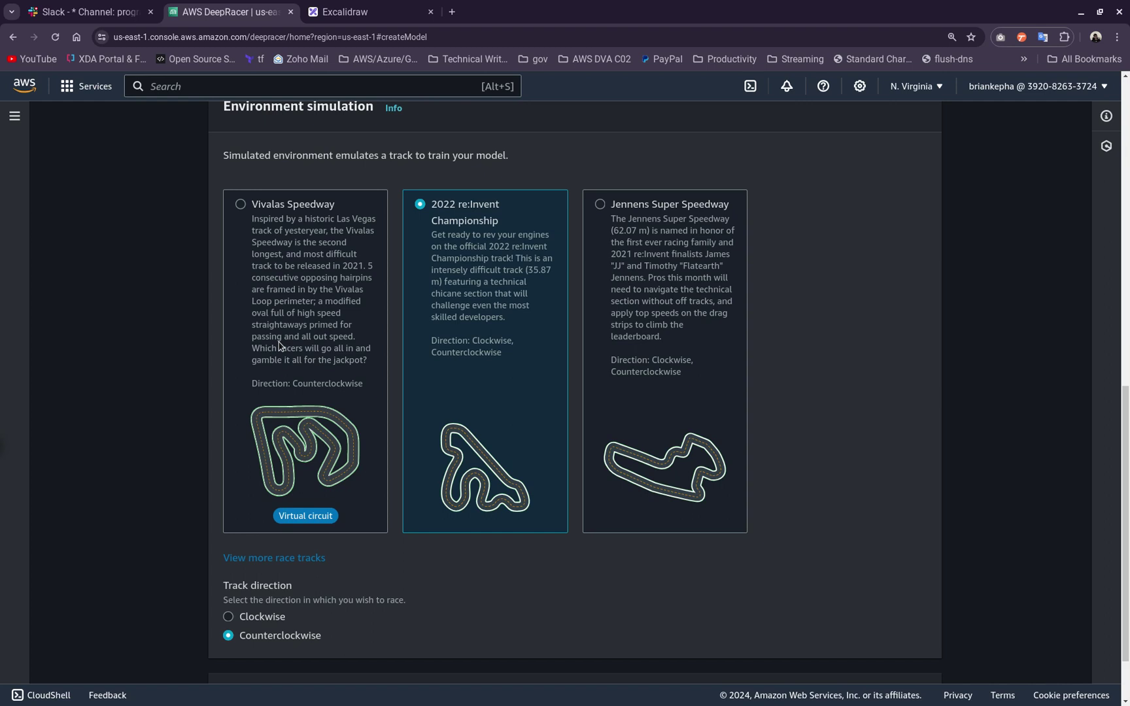
{"action": "left_click", "coordinate": [284, 309]}
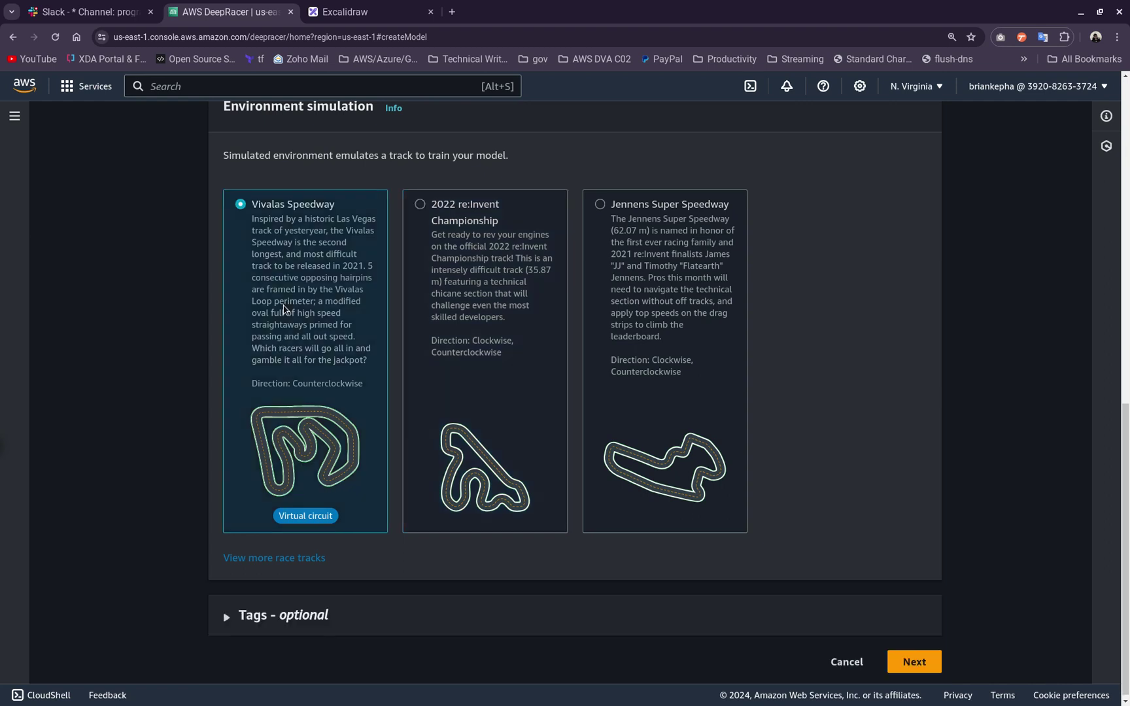
{"action": "left_click", "coordinate": [680, 328]}
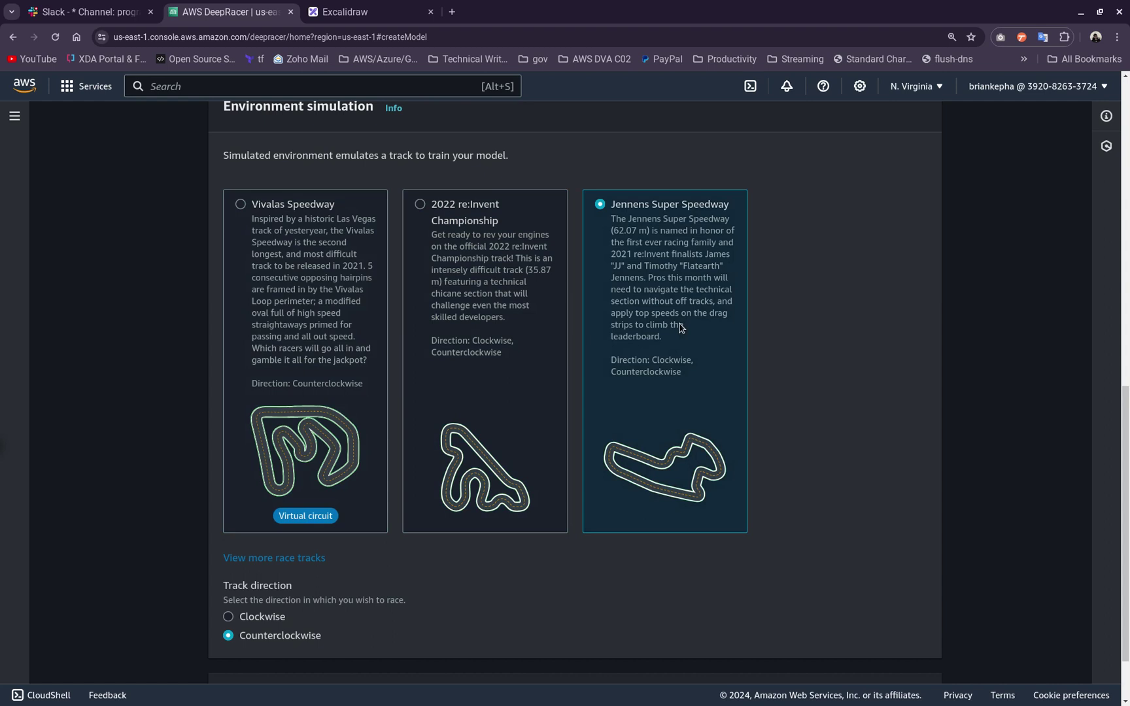
{"action": "left_click", "coordinate": [488, 309]}
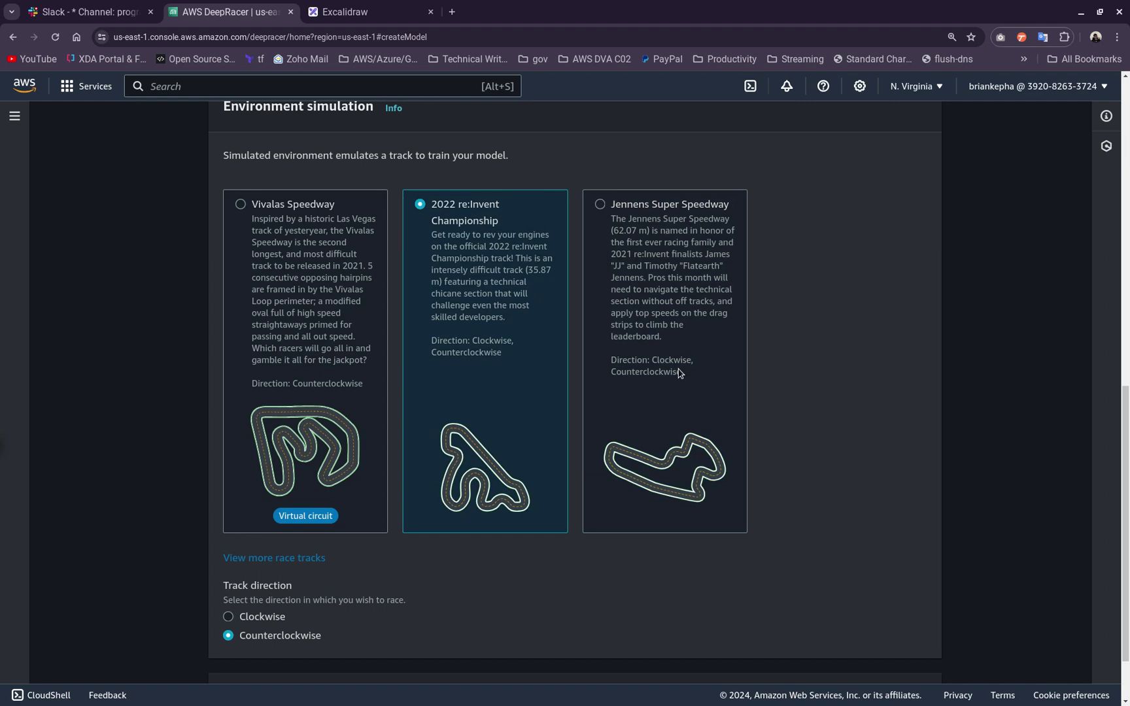
{"action": "scroll", "coordinate": [679, 372], "scroll_direction": "down", "scroll_amount": 2}
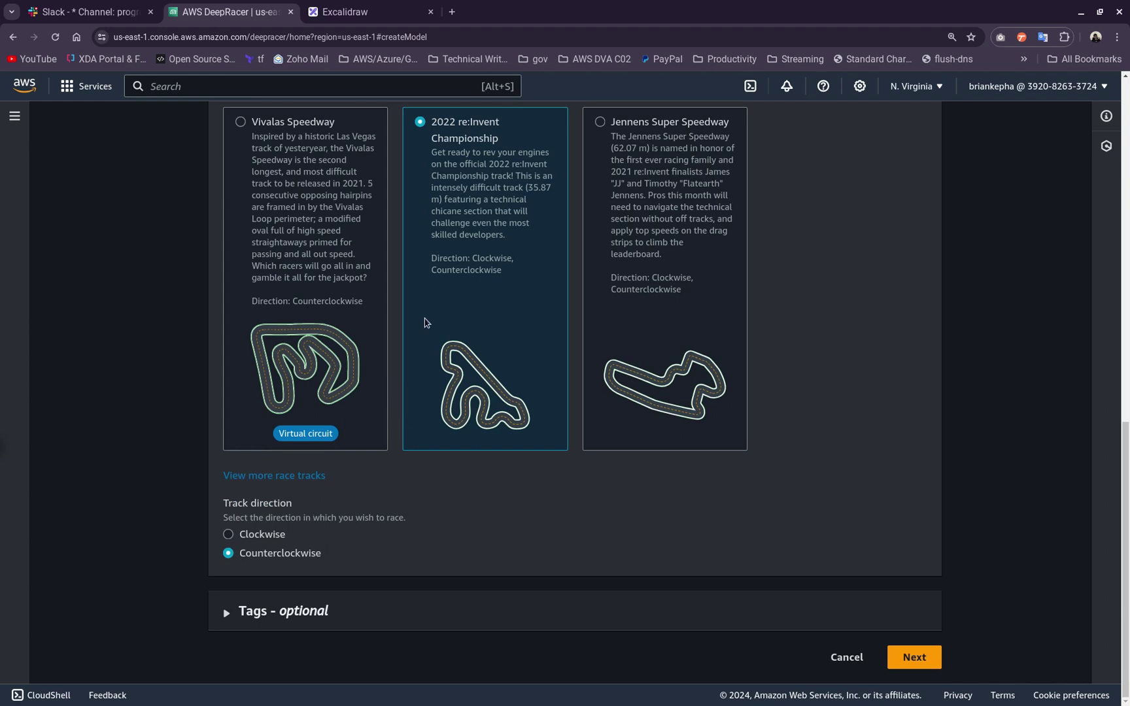
{"action": "left_click", "coordinate": [914, 657]}
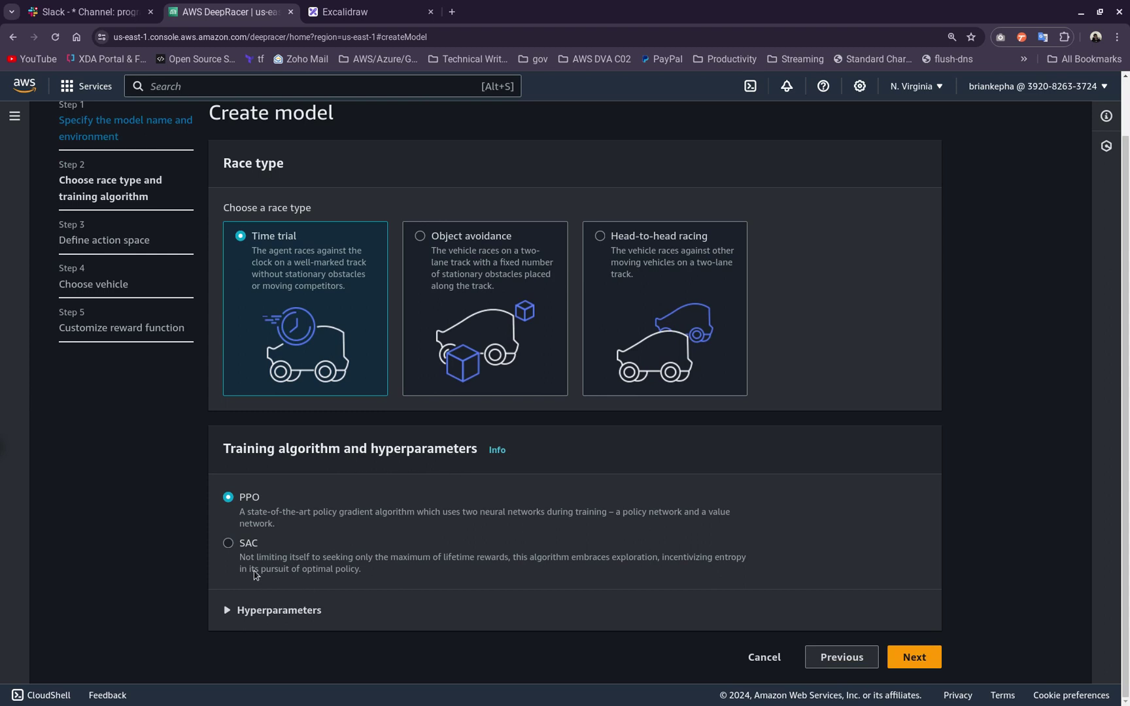
Expand the hyperparameters of the PPO training algorithm and look through the batch size, epochs and other settings
{"action": "left_click", "coordinate": [227, 611]}
{"action": "scroll", "coordinate": [480, 484], "scroll_direction": "down", "scroll_amount": 4}
{"action": "scroll", "coordinate": [479, 458], "scroll_direction": "down", "scroll_amount": 4}
{"action": "scroll", "coordinate": [462, 408], "scroll_direction": "up", "scroll_amount": 3}
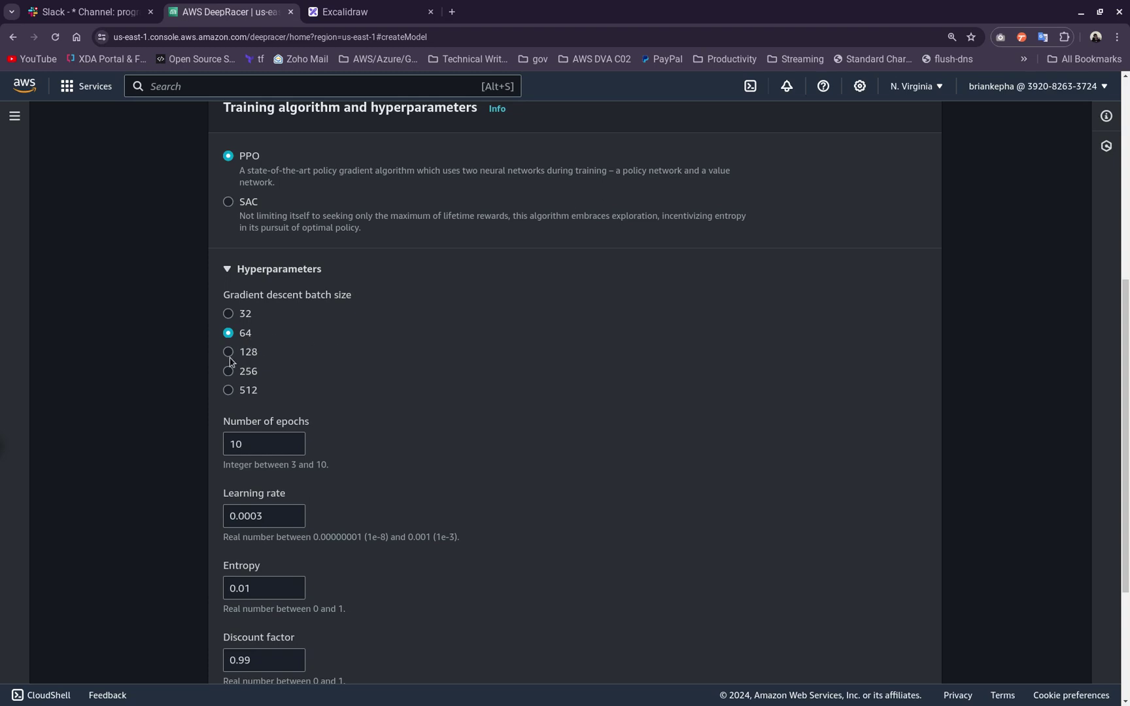
{"action": "scroll", "coordinate": [457, 381], "scroll_direction": "up", "scroll_amount": 3}
{"action": "scroll", "coordinate": [456, 383], "scroll_direction": "down", "scroll_amount": 2}
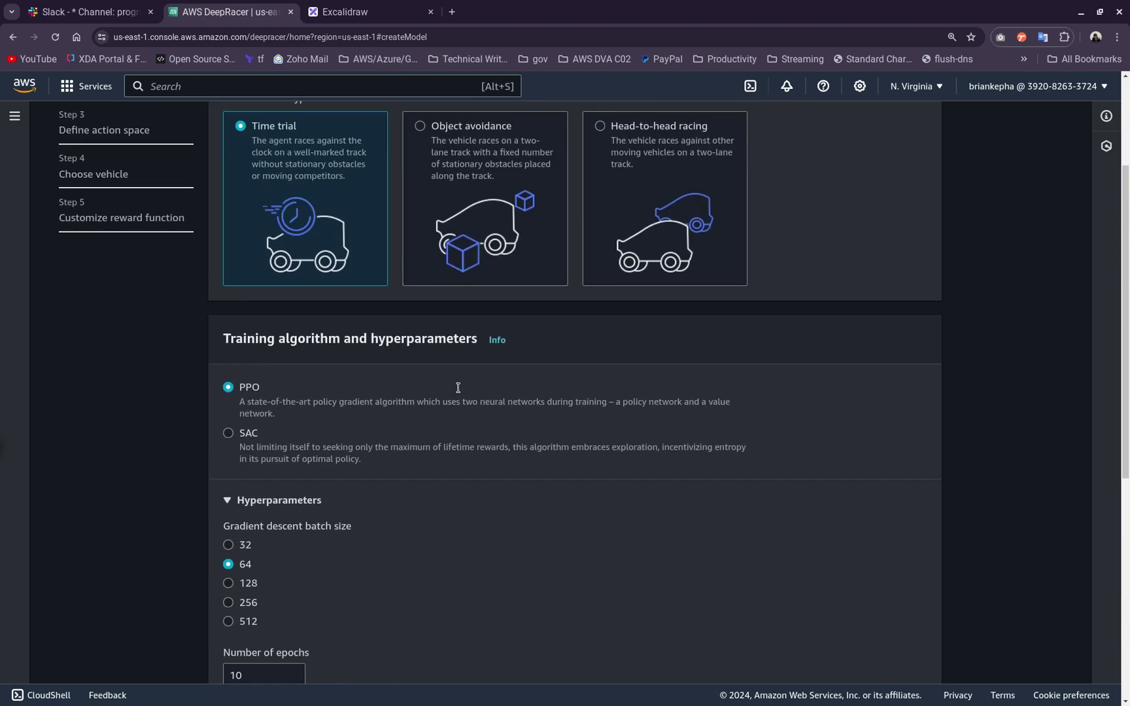
{"action": "scroll", "coordinate": [472, 381], "scroll_direction": "down", "scroll_amount": 3}
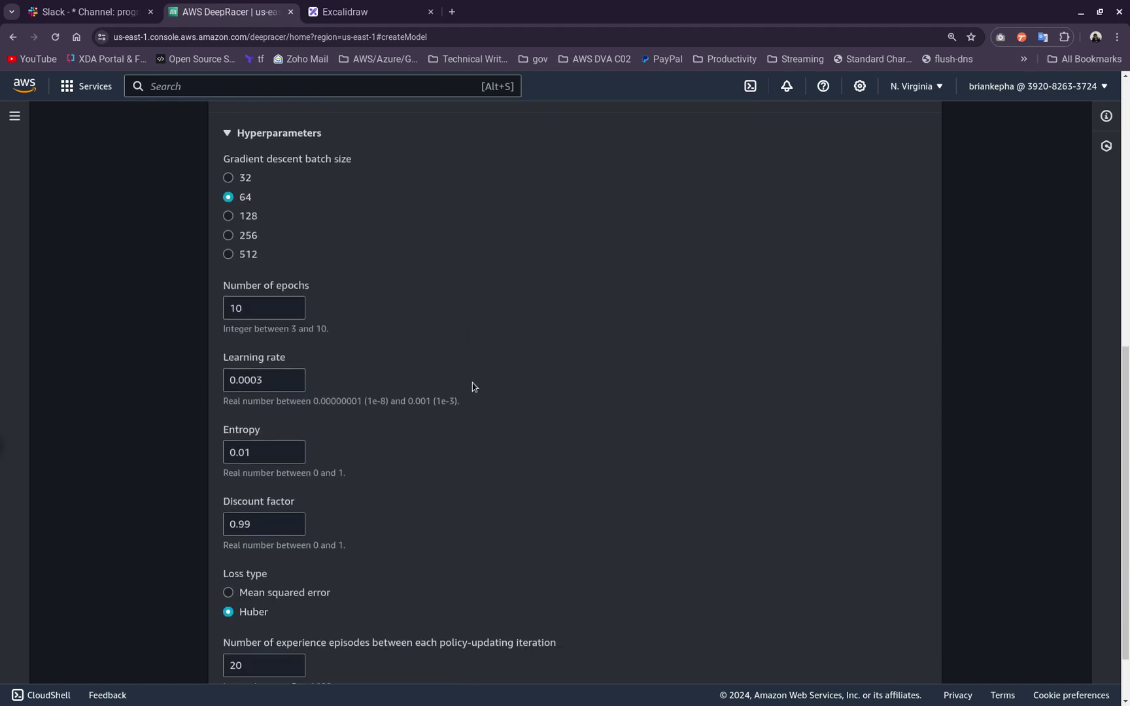
Examine the learning rate and remaining hyperparameters, and go back over the training algorithm and race type options
{"action": "left_click", "coordinate": [283, 375]}
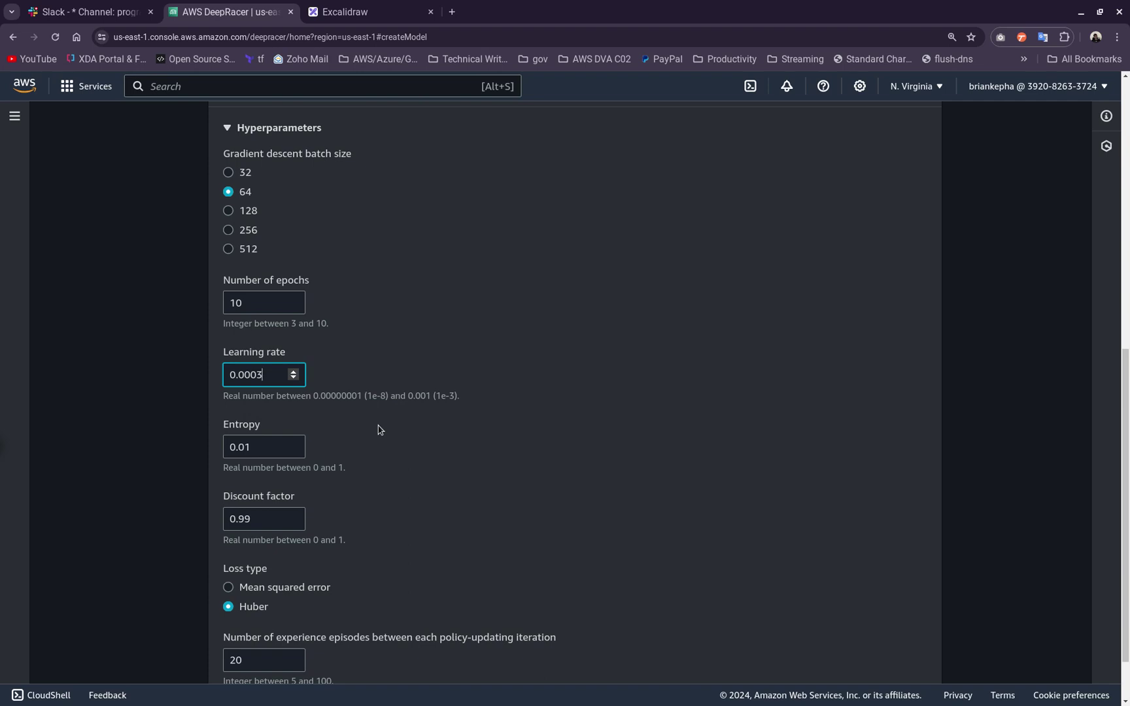
{"action": "scroll", "coordinate": [378, 430], "scroll_direction": "down", "scroll_amount": 2}
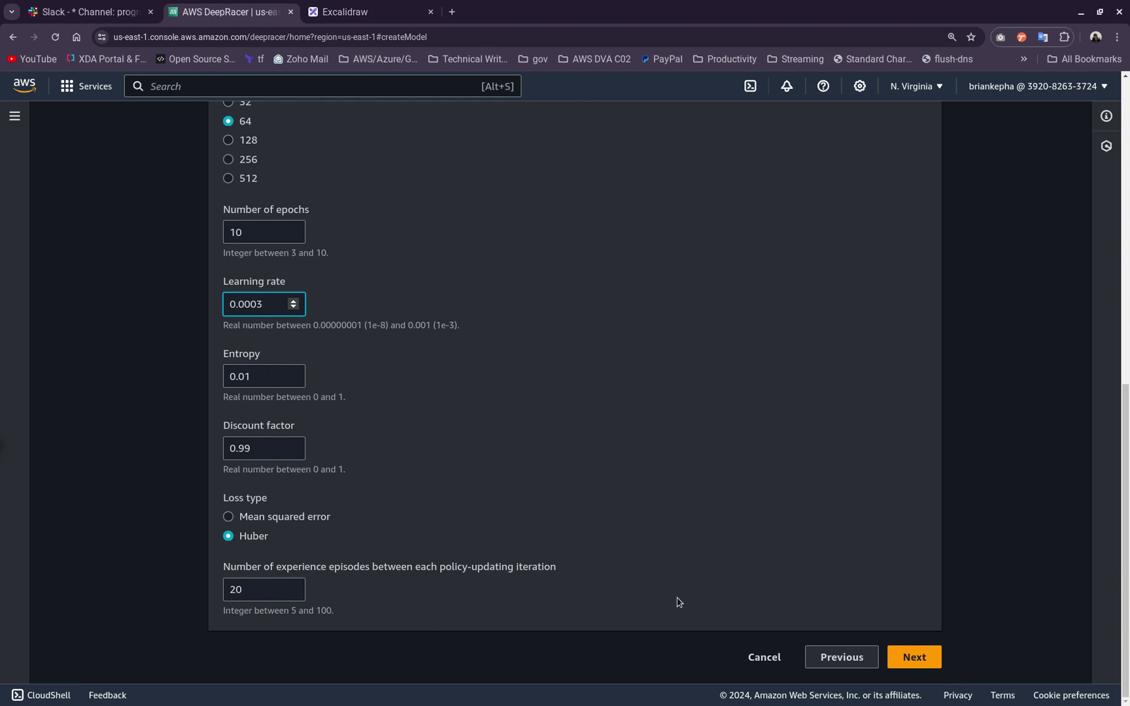
{"action": "scroll", "coordinate": [327, 421], "scroll_direction": "up", "scroll_amount": 2}
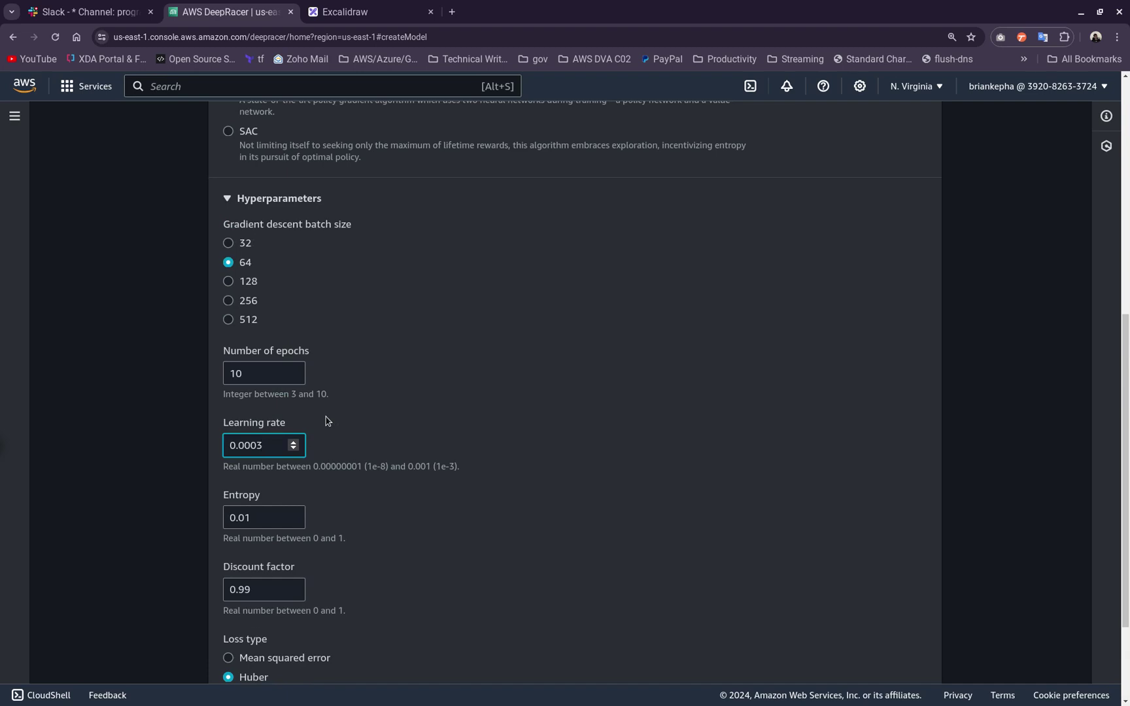
{"action": "scroll", "coordinate": [327, 422], "scroll_direction": "up", "scroll_amount": 2}
{"action": "scroll", "coordinate": [327, 422], "scroll_direction": "up", "scroll_amount": 1}
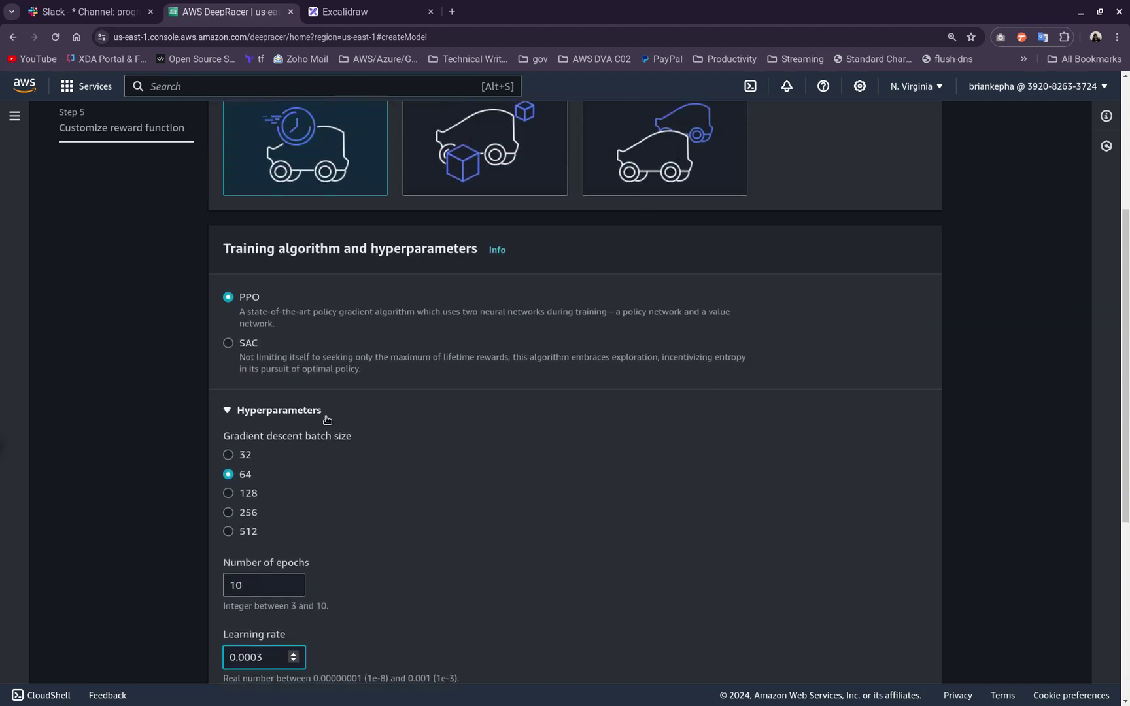
{"action": "scroll", "coordinate": [327, 420], "scroll_direction": "up", "scroll_amount": 3}
{"action": "scroll", "coordinate": [392, 420], "scroll_direction": "down", "scroll_amount": 4}
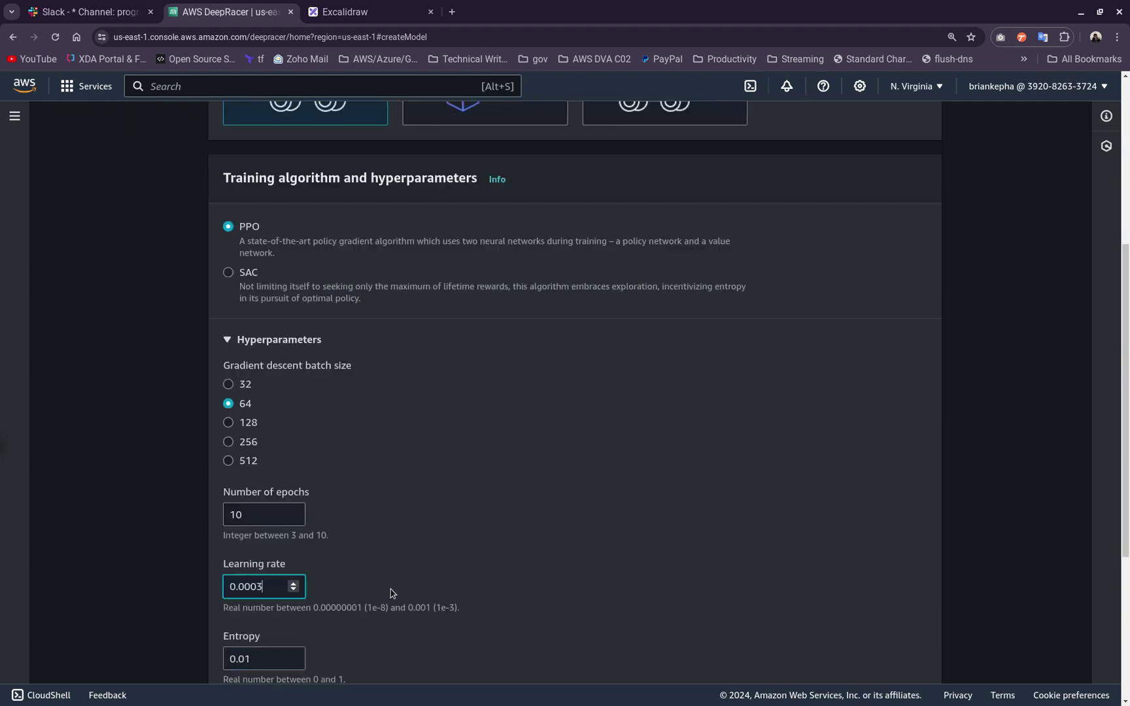
{"action": "scroll", "coordinate": [391, 594], "scroll_direction": "up", "scroll_amount": 1}
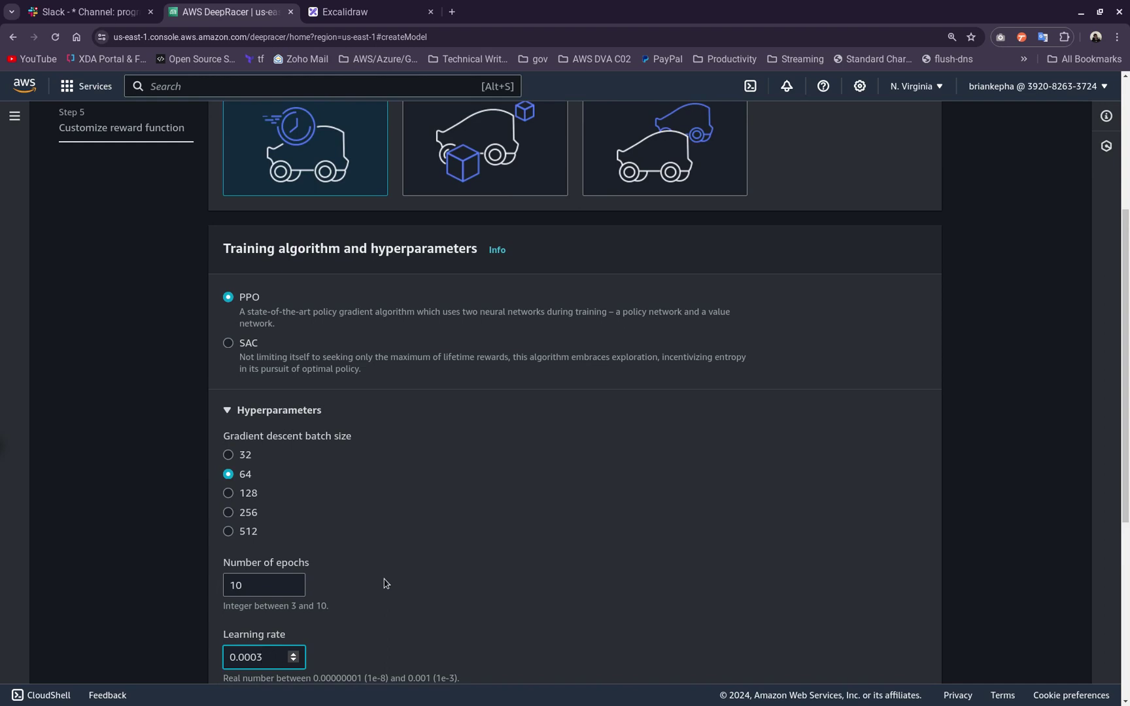
{"action": "scroll", "coordinate": [467, 576], "scroll_direction": "up", "scroll_amount": 4}
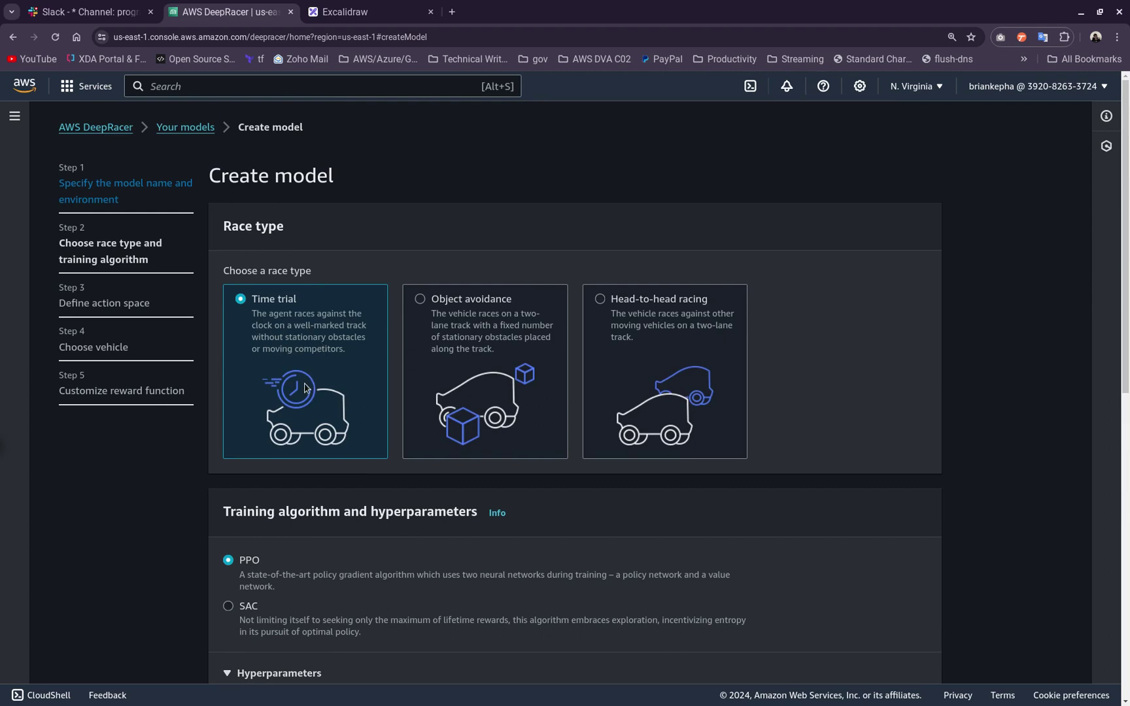
Compare the Object avoidance and Head-to-head racing options, and return the race type to Time trial
{"action": "left_click", "coordinate": [437, 358]}
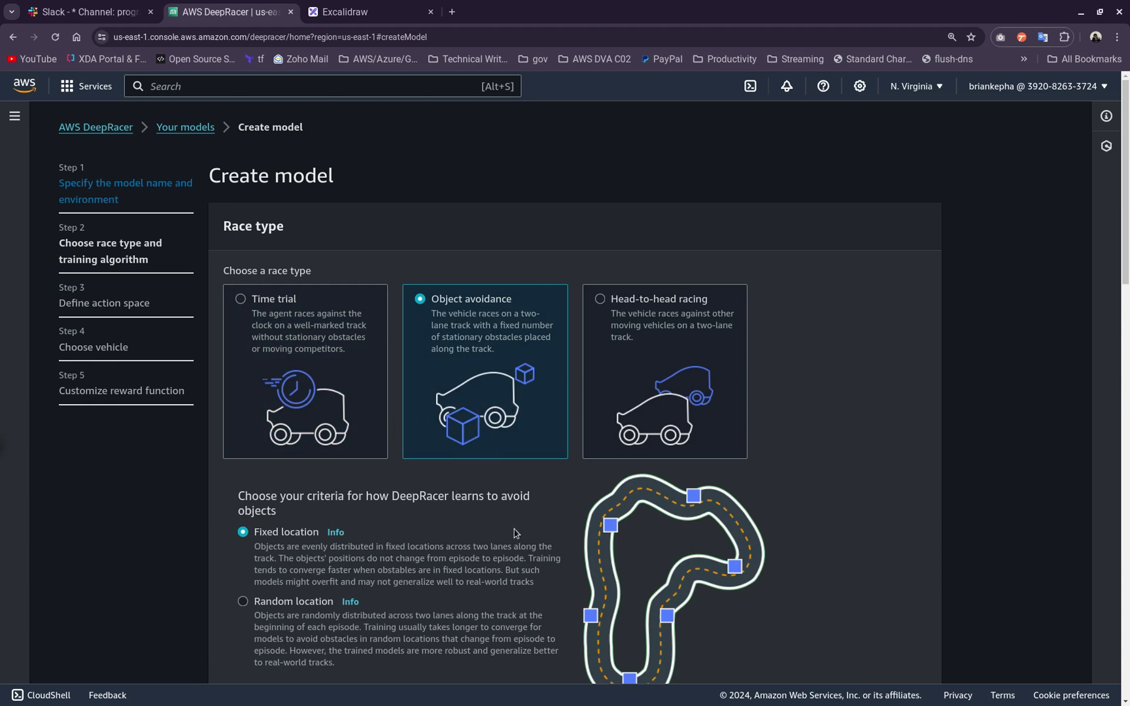
{"action": "left_click", "coordinate": [646, 424]}
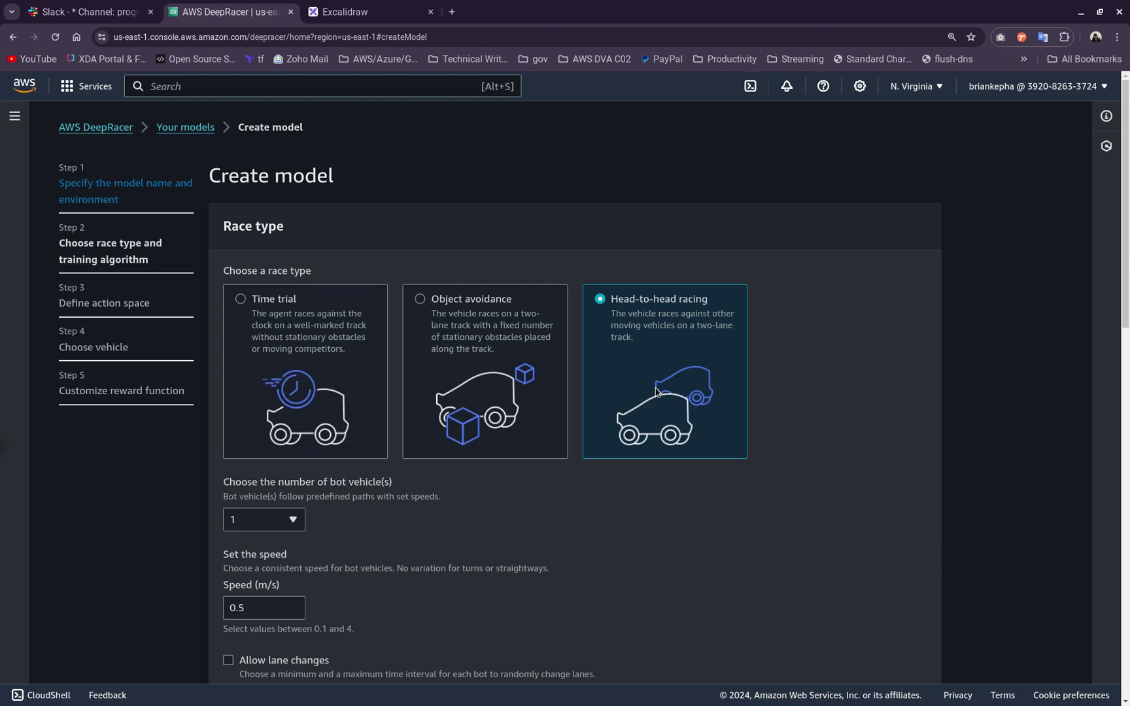
{"action": "left_click", "coordinate": [492, 411]}
{"action": "left_click", "coordinate": [628, 370]}
{"action": "left_click", "coordinate": [301, 339]}
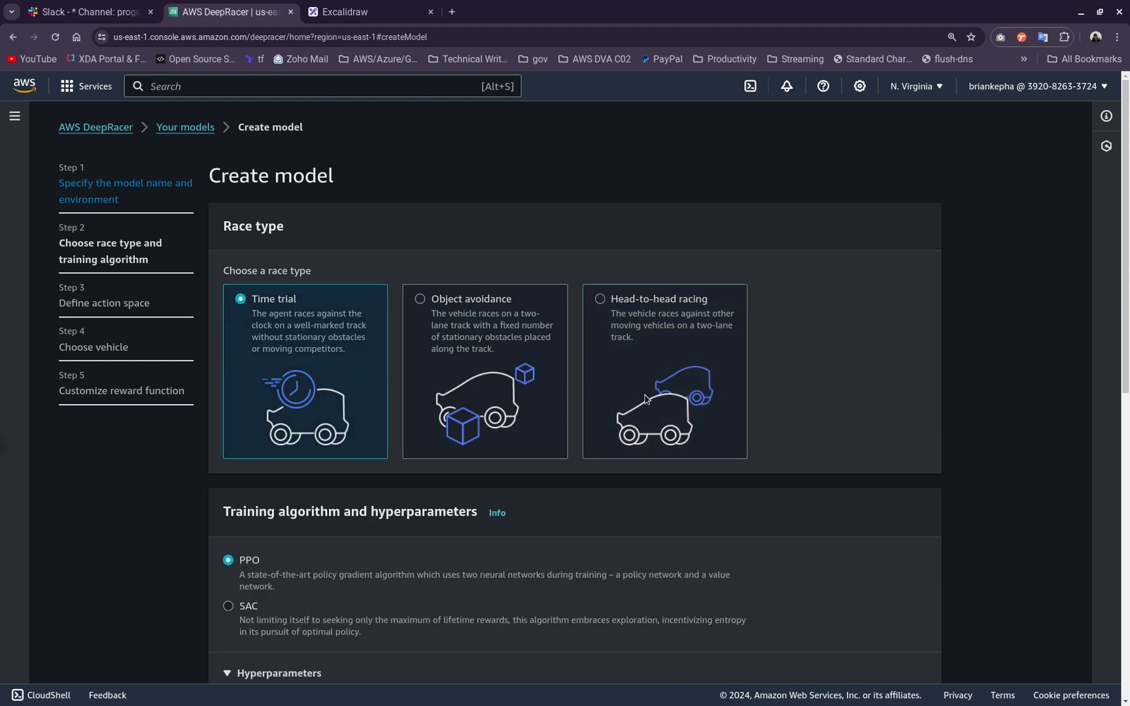
Review the race type, training algorithm and hyperparameters, and continue to the action space definition
{"action": "scroll", "coordinate": [608, 412], "scroll_direction": "down", "scroll_amount": 1}
{"action": "scroll", "coordinate": [603, 419], "scroll_direction": "down", "scroll_amount": 1}
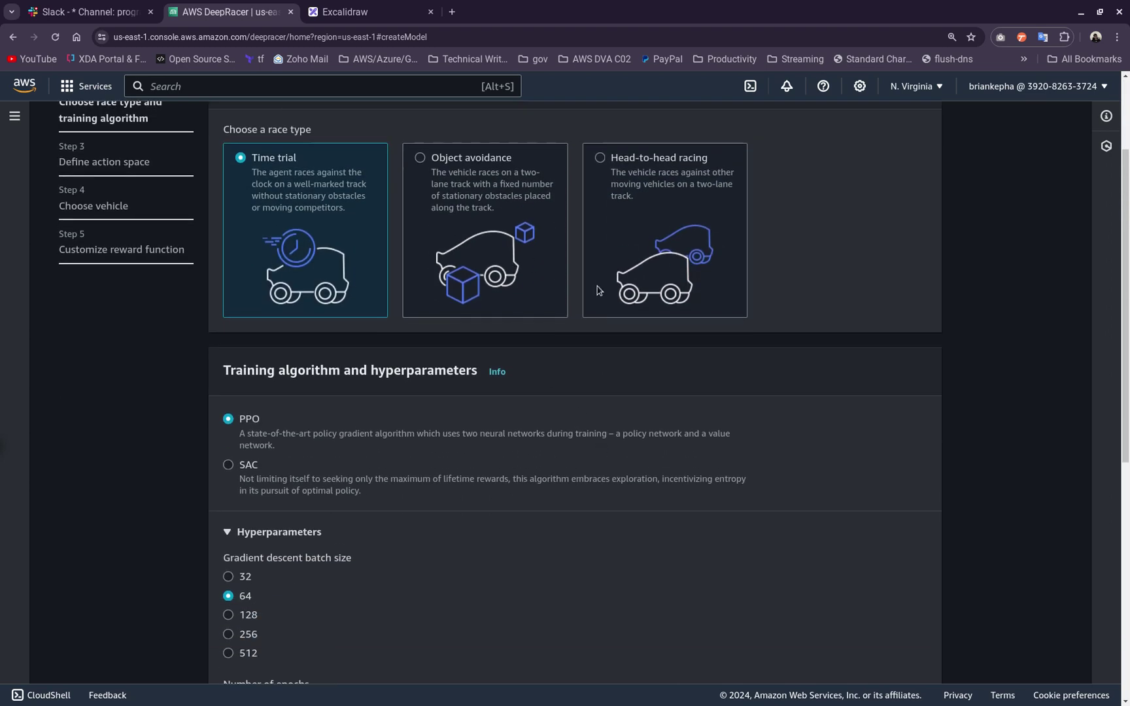
{"action": "scroll", "coordinate": [598, 335], "scroll_direction": "down", "scroll_amount": 7}
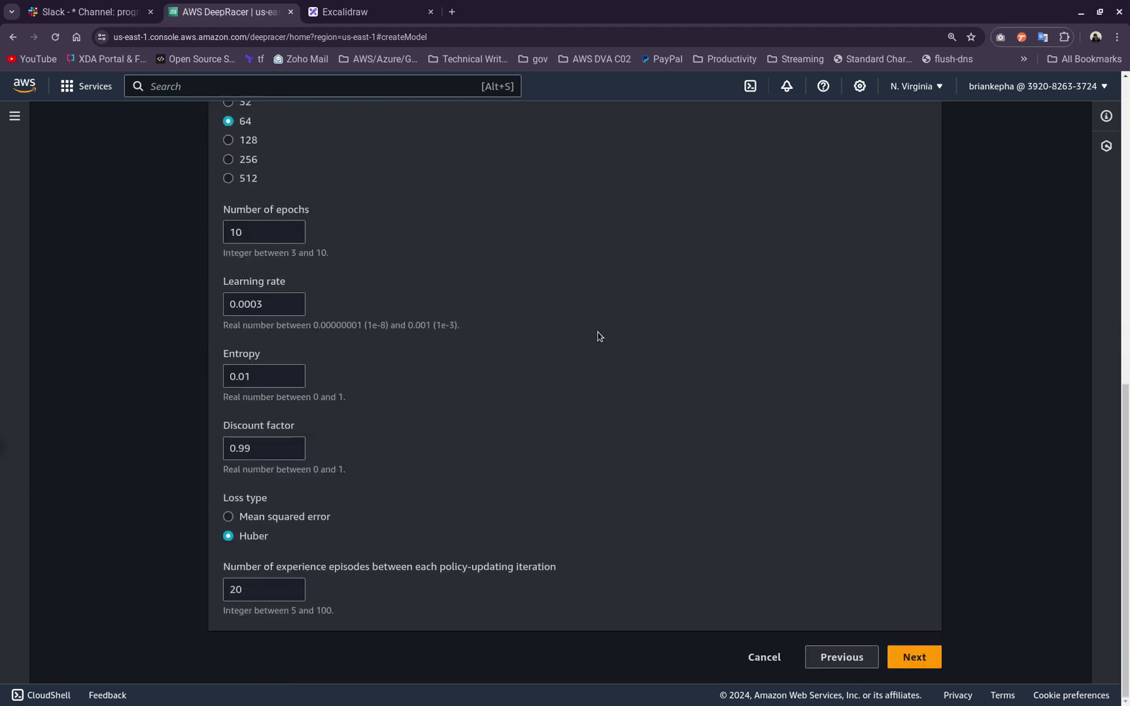
{"action": "scroll", "coordinate": [598, 336], "scroll_direction": "up", "scroll_amount": 5}
{"action": "scroll", "coordinate": [598, 336], "scroll_direction": "up", "scroll_amount": 3}
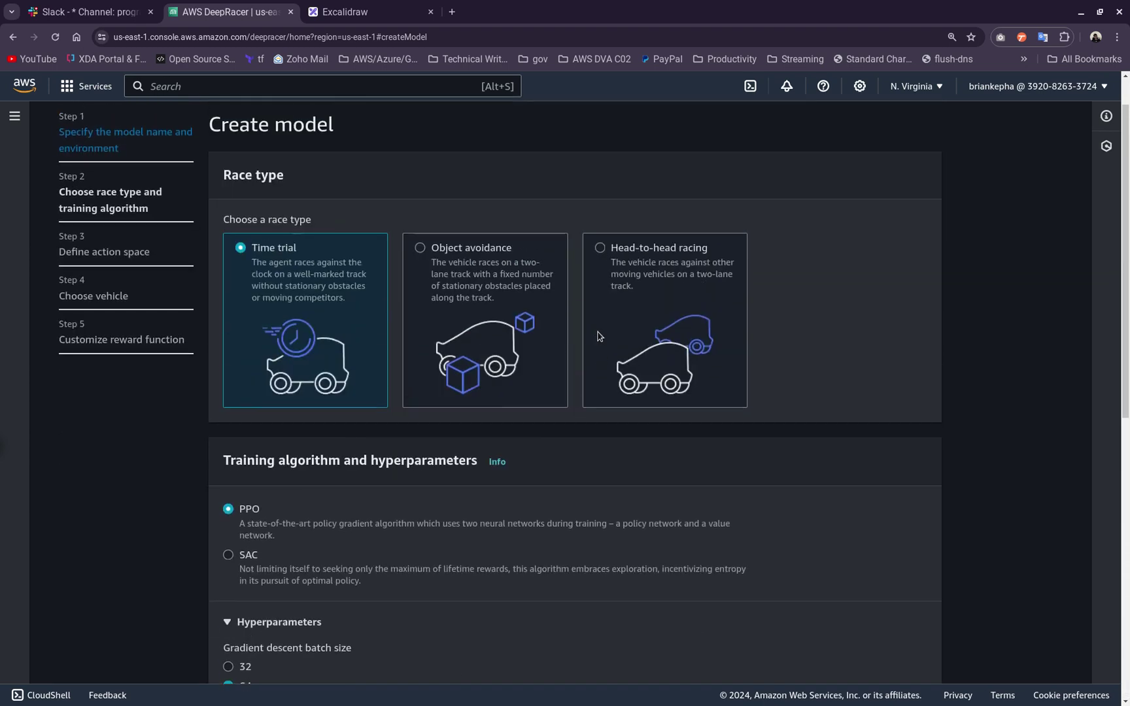
{"action": "scroll", "coordinate": [749, 383], "scroll_direction": "down", "scroll_amount": 7}
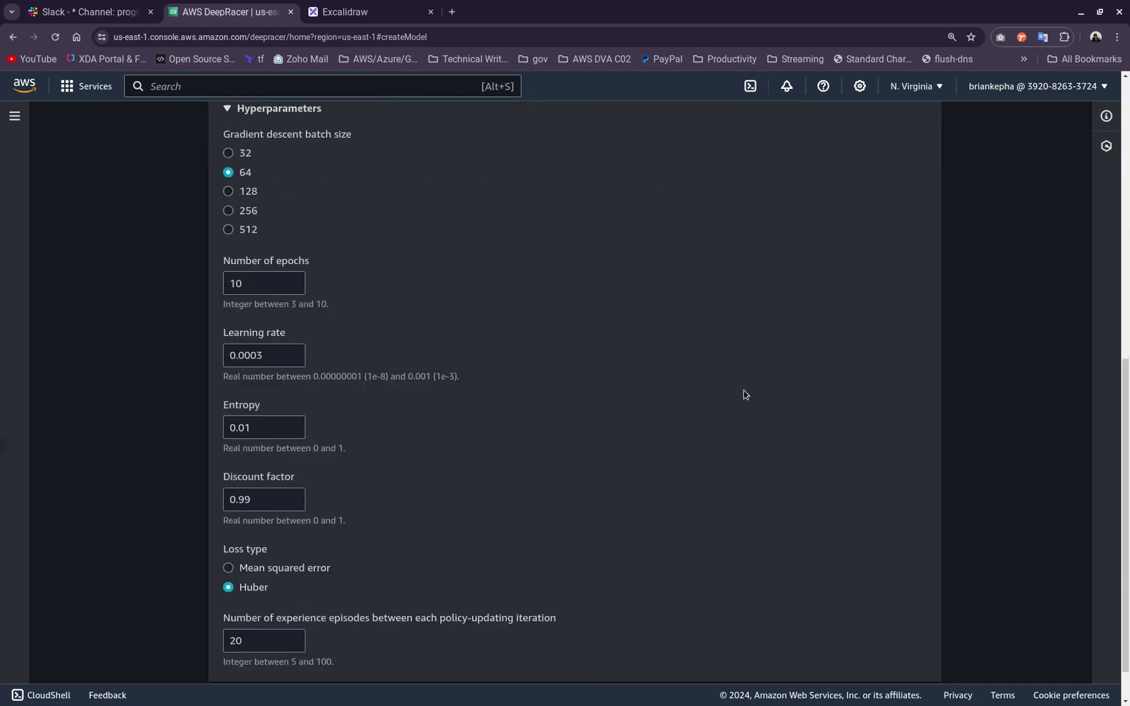
{"action": "left_click", "coordinate": [915, 658]}
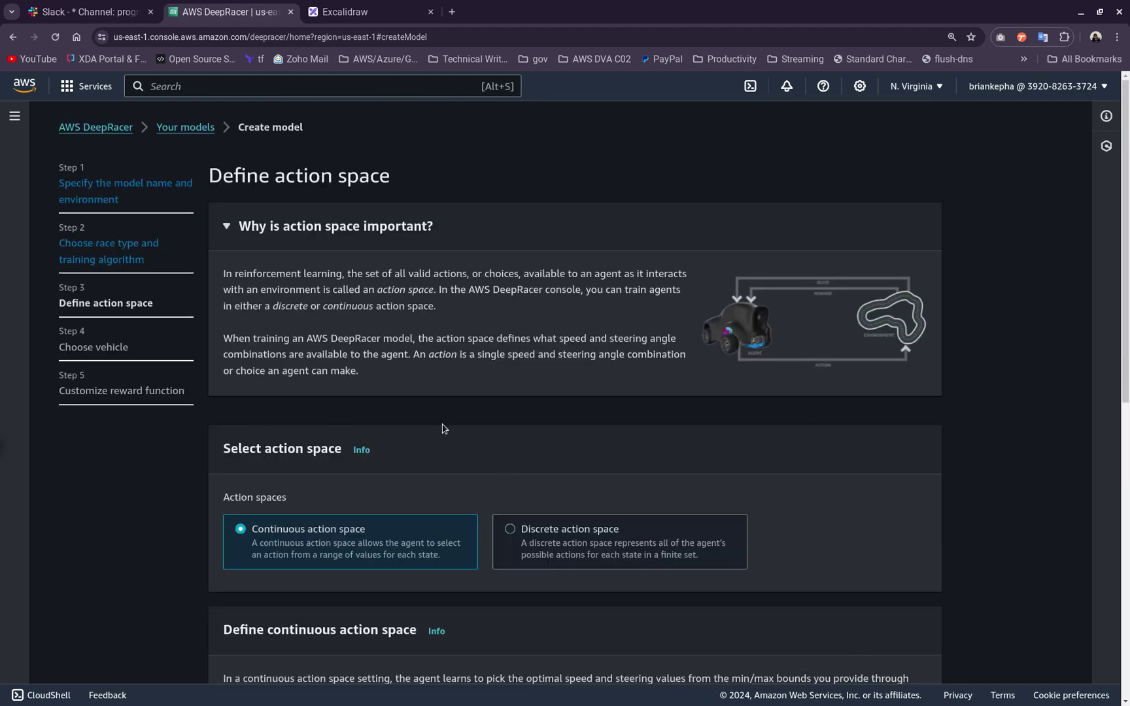
Compare the discrete and continuous action spaces, leave Continuous action space selected, and bring up its steering angle and speed settings
{"action": "scroll", "coordinate": [558, 403], "scroll_direction": "down", "scroll_amount": 3}
{"action": "left_click", "coordinate": [587, 331]}
{"action": "left_click", "coordinate": [350, 336]}
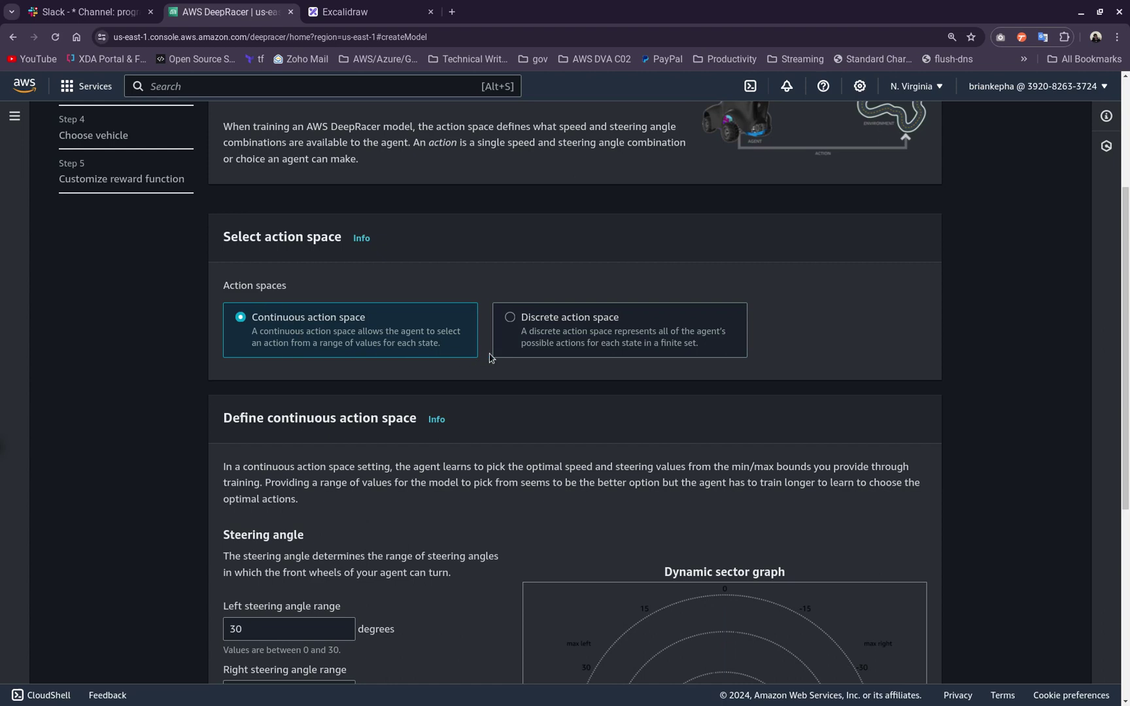
{"action": "left_click", "coordinate": [586, 350]}
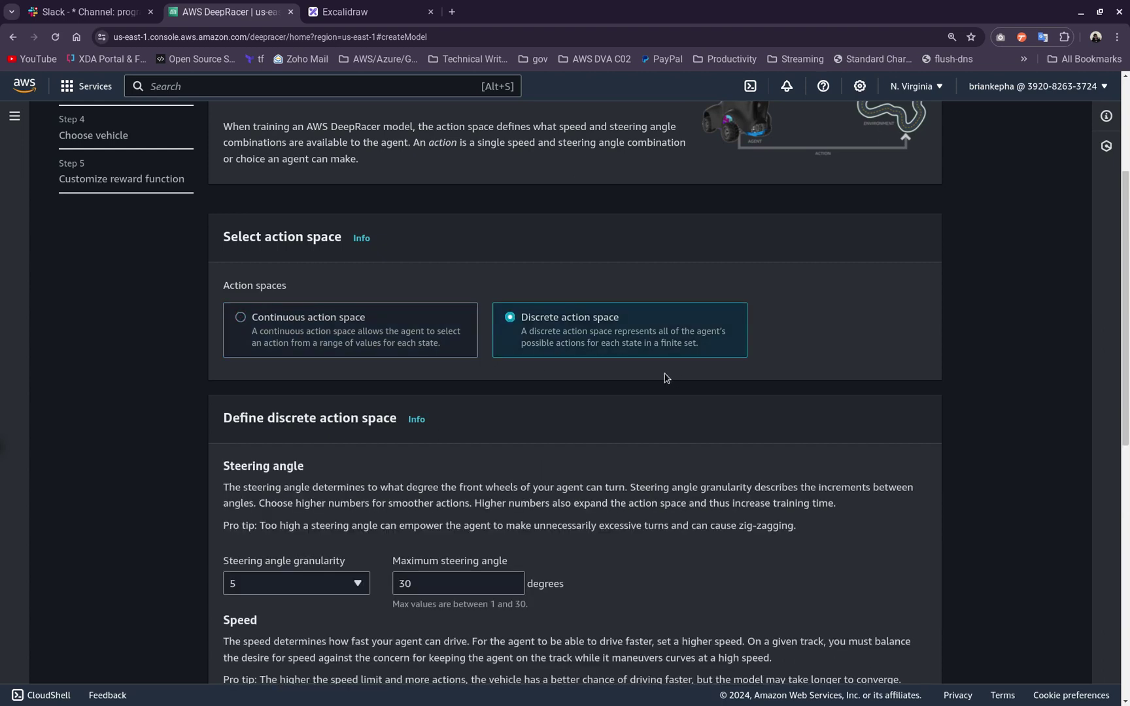
{"action": "left_click", "coordinate": [356, 324]}
{"action": "scroll", "coordinate": [608, 349], "scroll_direction": "down", "scroll_amount": 2}
{"action": "scroll", "coordinate": [608, 348], "scroll_direction": "down", "scroll_amount": 3}
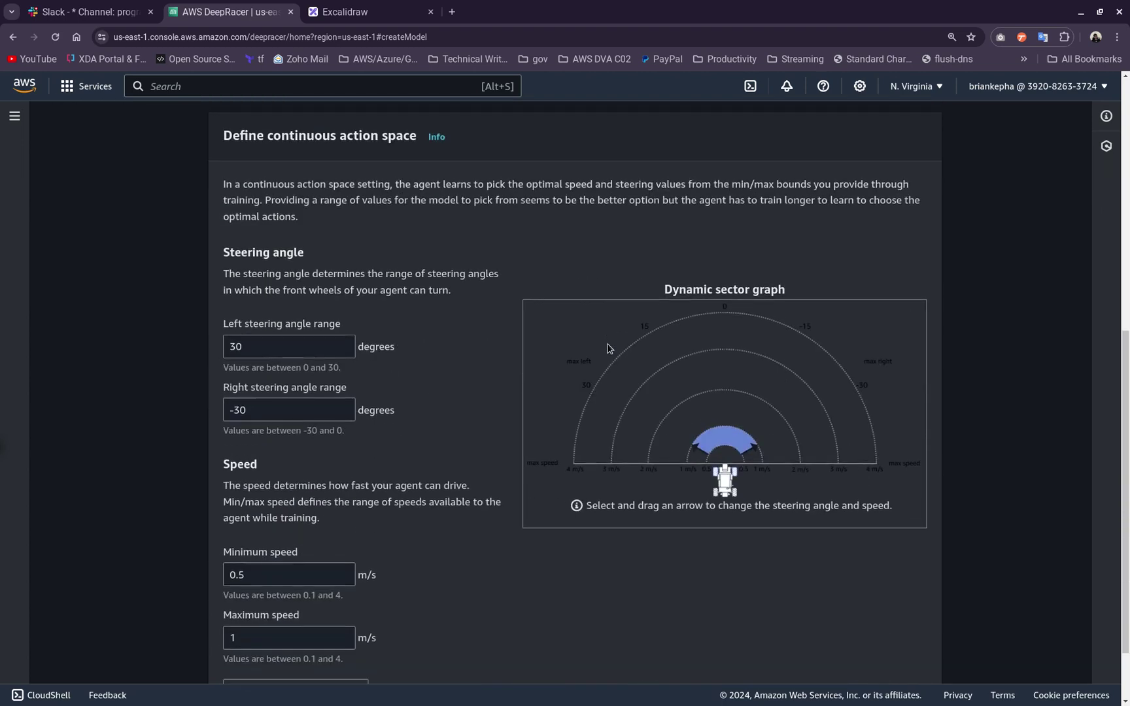
Try a left steering angle range of 35 degrees, and set it back to 30 degrees
{"action": "left_click", "coordinate": [299, 277]}
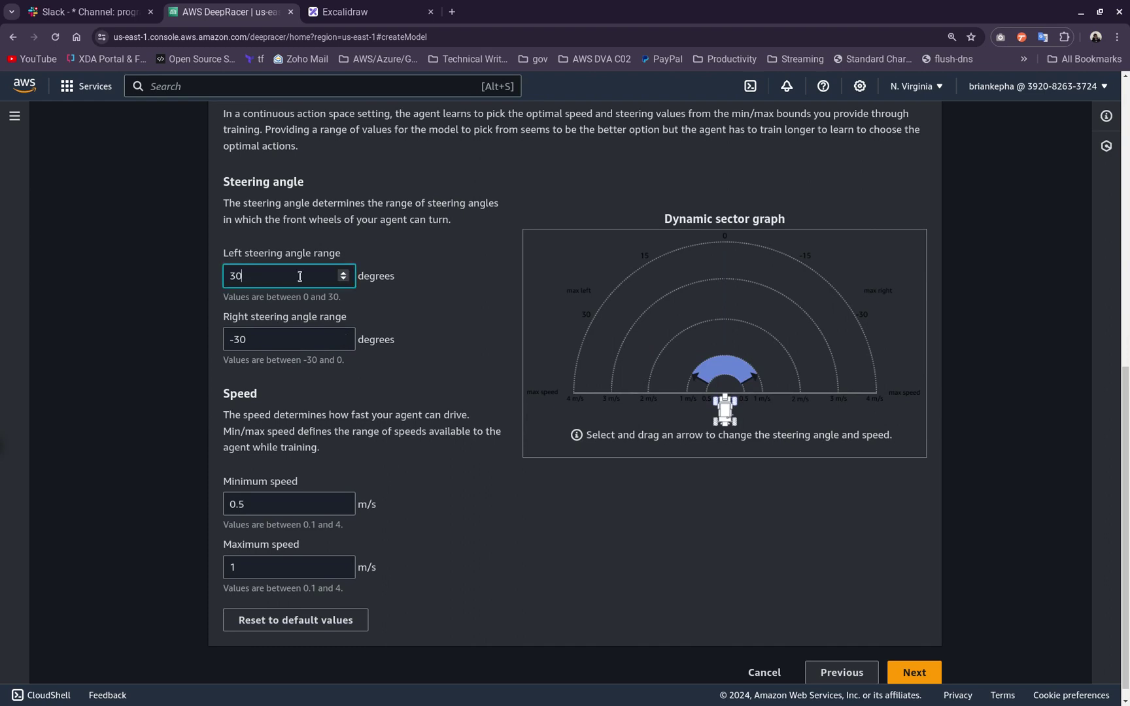
{"action": "key", "text": "BackSpace"}
{"action": "type", "text": "5"}
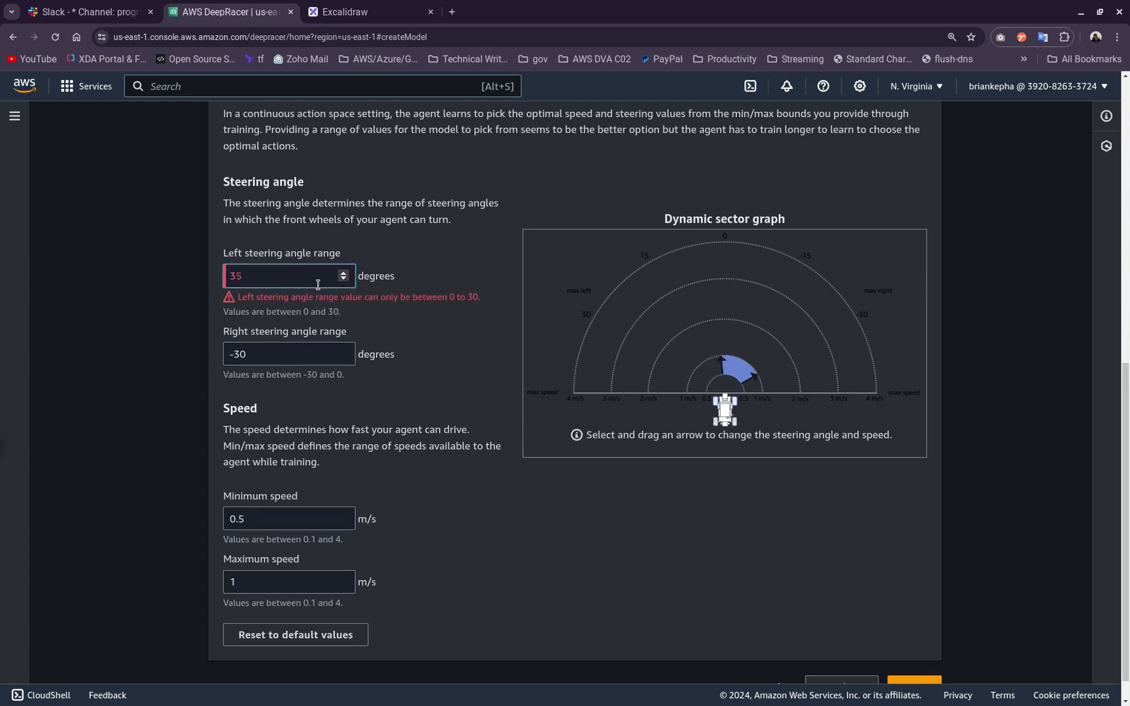
{"action": "key", "text": "BackSpace"}
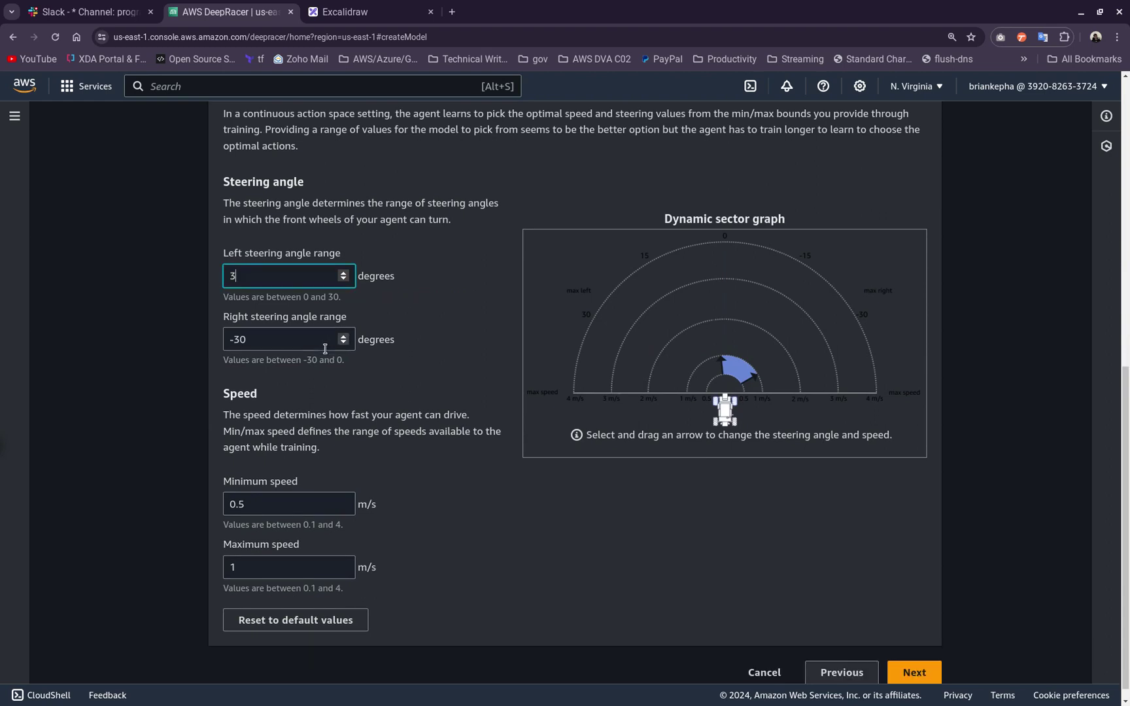
{"action": "type", "text": "0"}
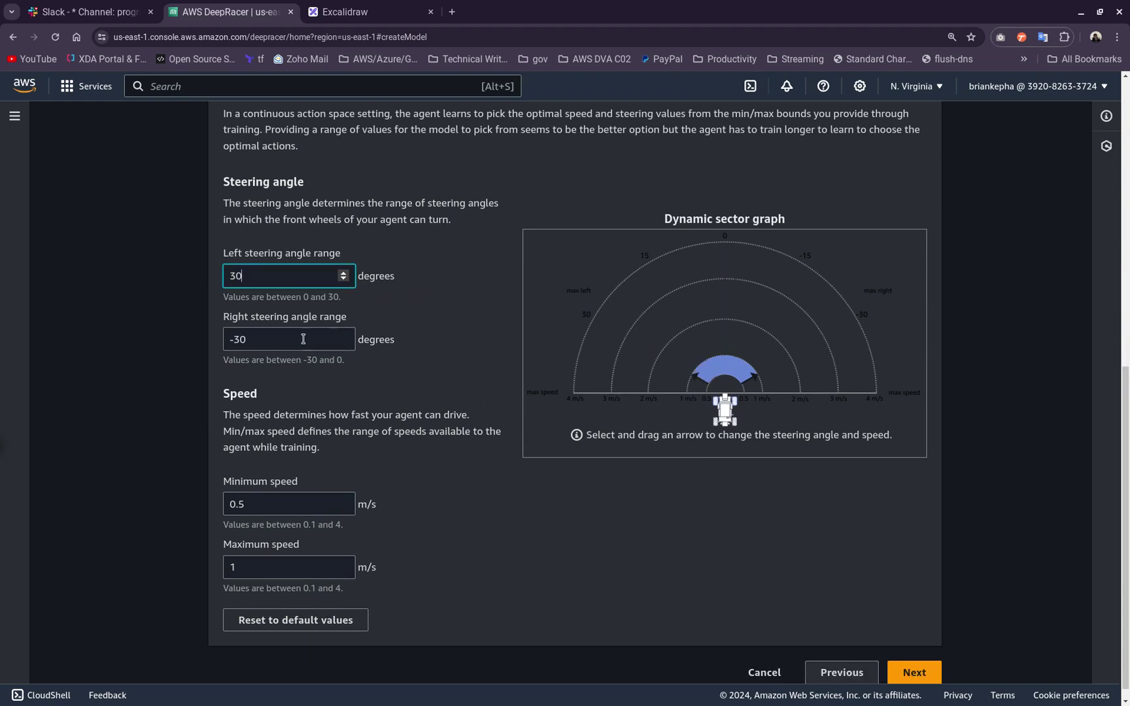
{"action": "left_click", "coordinate": [364, 402]}
{"action": "scroll", "coordinate": [364, 401], "scroll_direction": "down", "scroll_amount": 1}
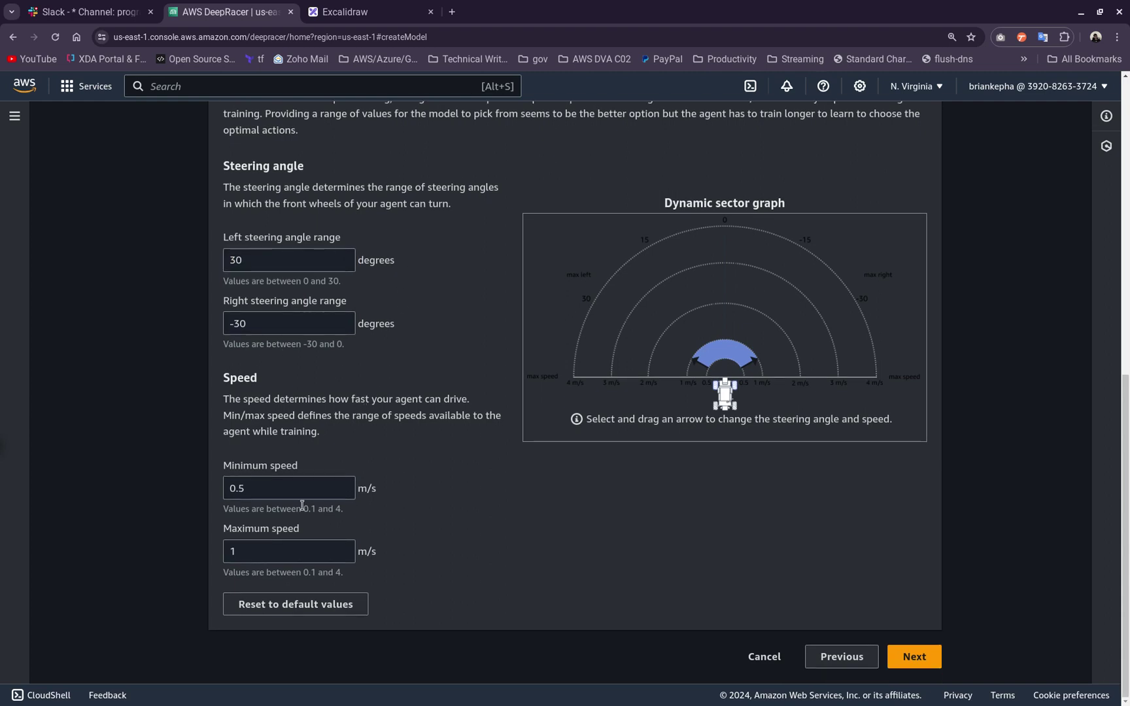
Try a minimum speed of 1 m/s for the continuous action space
{"action": "left_click", "coordinate": [285, 493]}
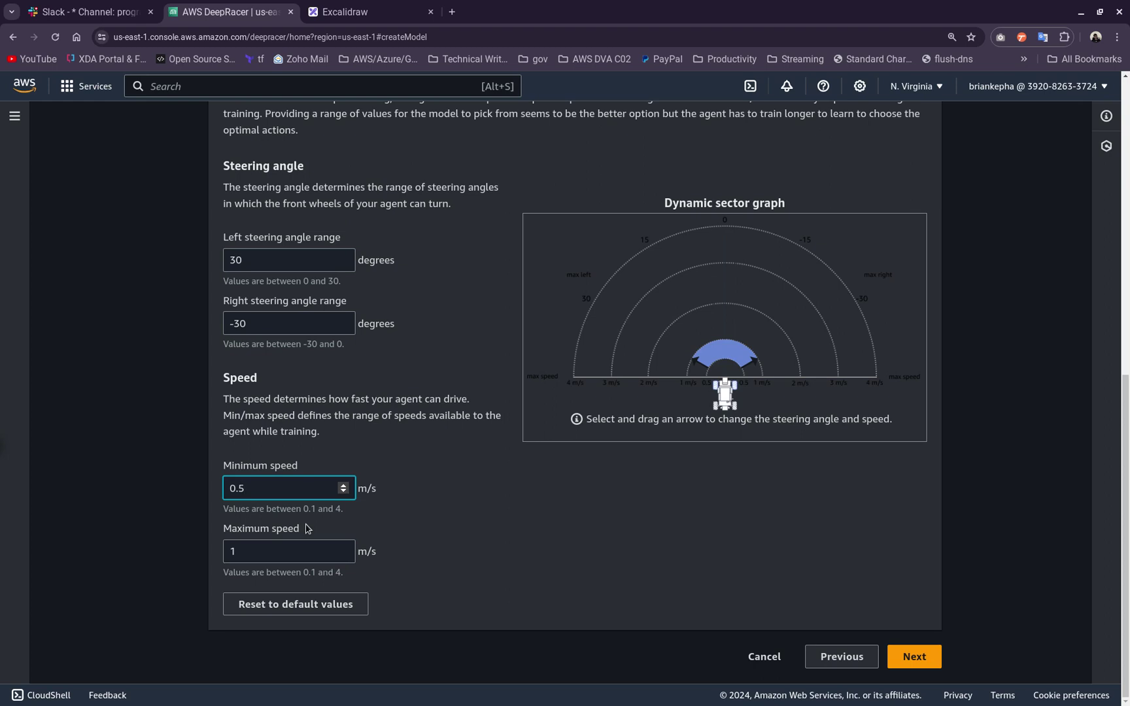
{"action": "key", "text": "BackSpace"}
{"action": "key", "text": "BackSpace"}
{"action": "key", "text": "BackSpace"}
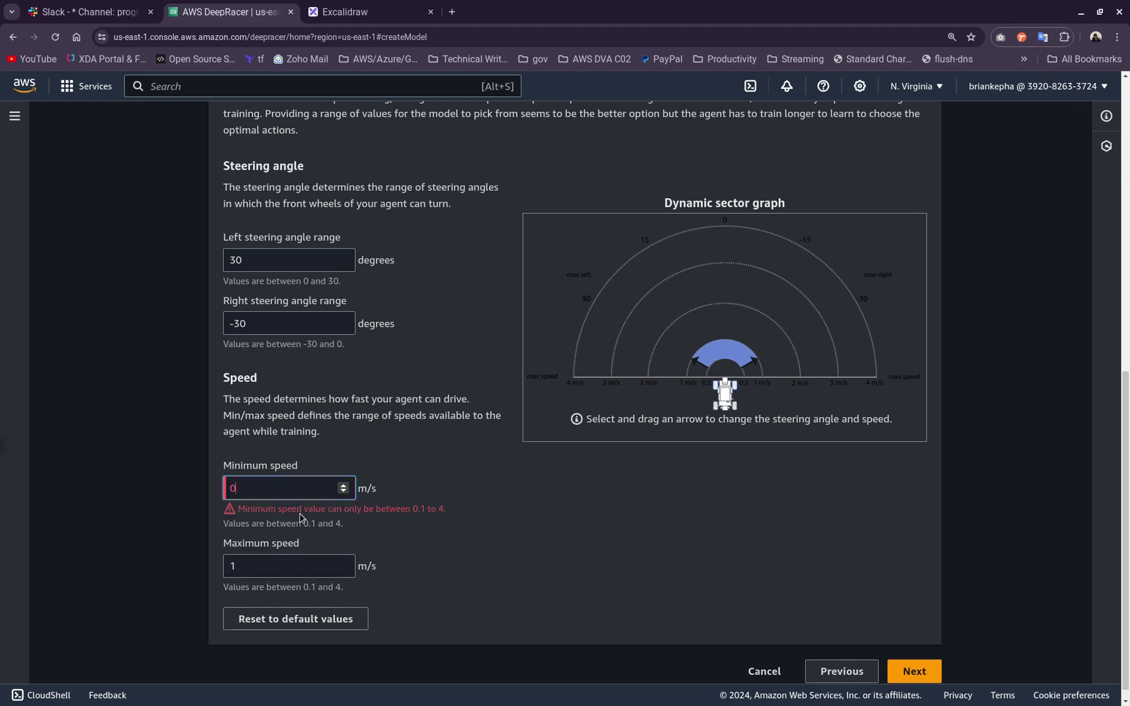
{"action": "type", "text": "1"}
{"action": "left_click", "coordinate": [334, 536]}
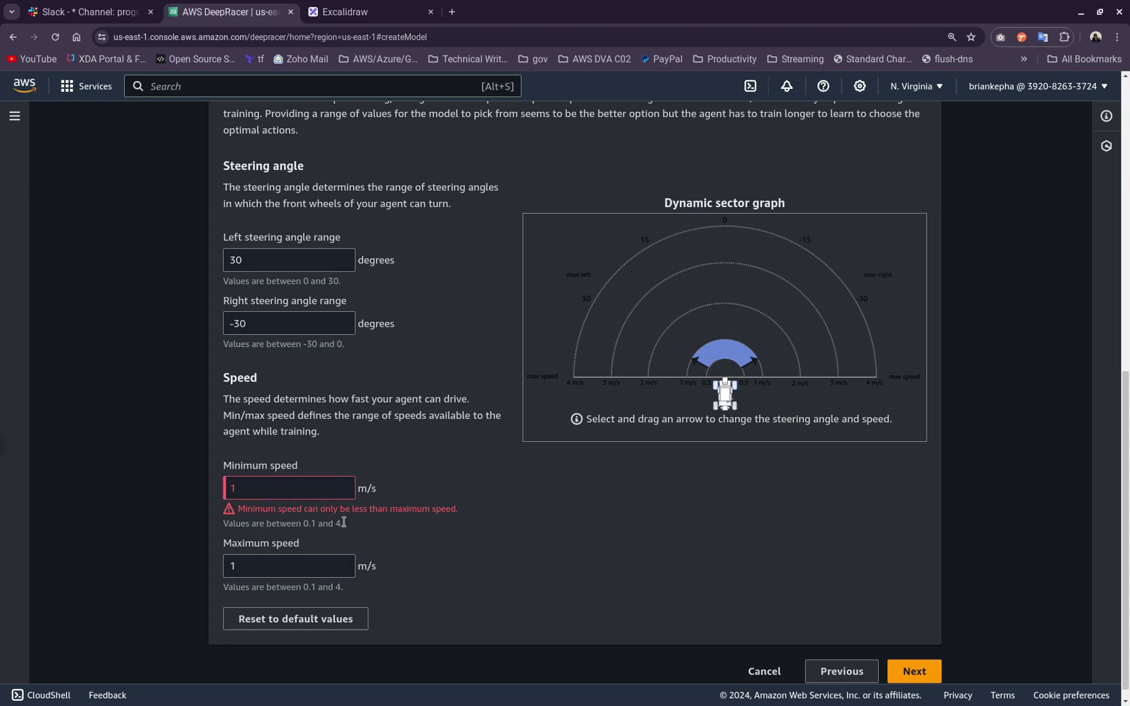
Set the minimum speed to 1 m/s and the maximum speed to 2 m/s, and continue to the vehicle selection
{"action": "left_click", "coordinate": [258, 497]}
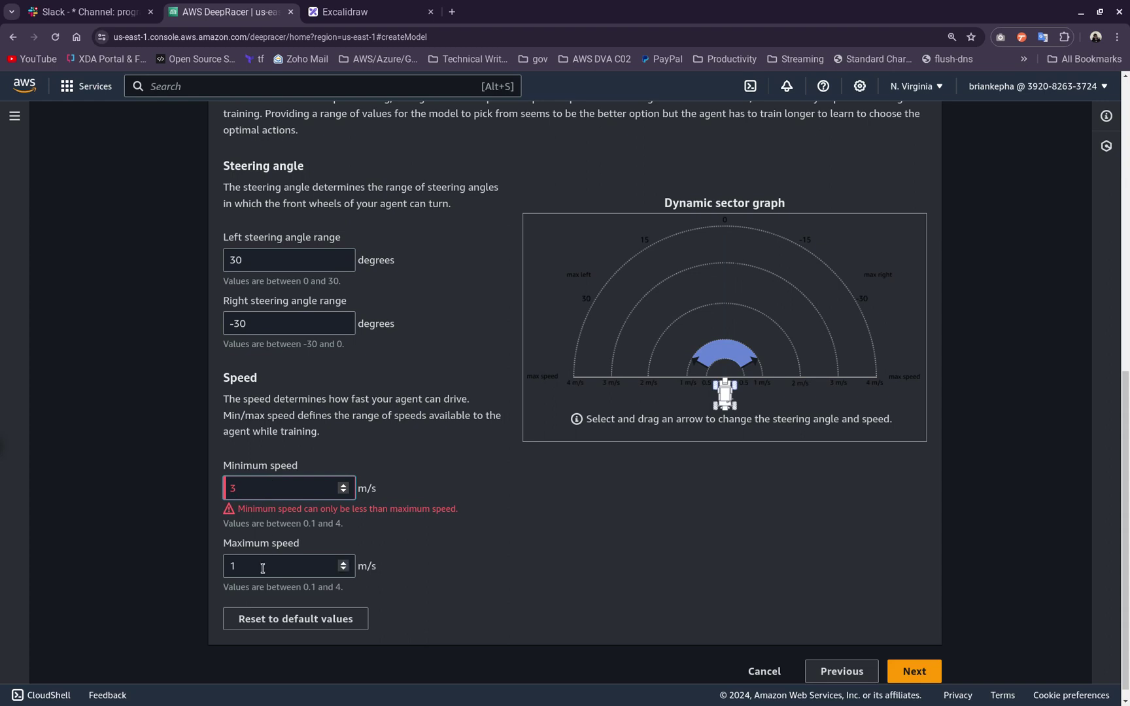
{"action": "key", "text": "BackSpace"}
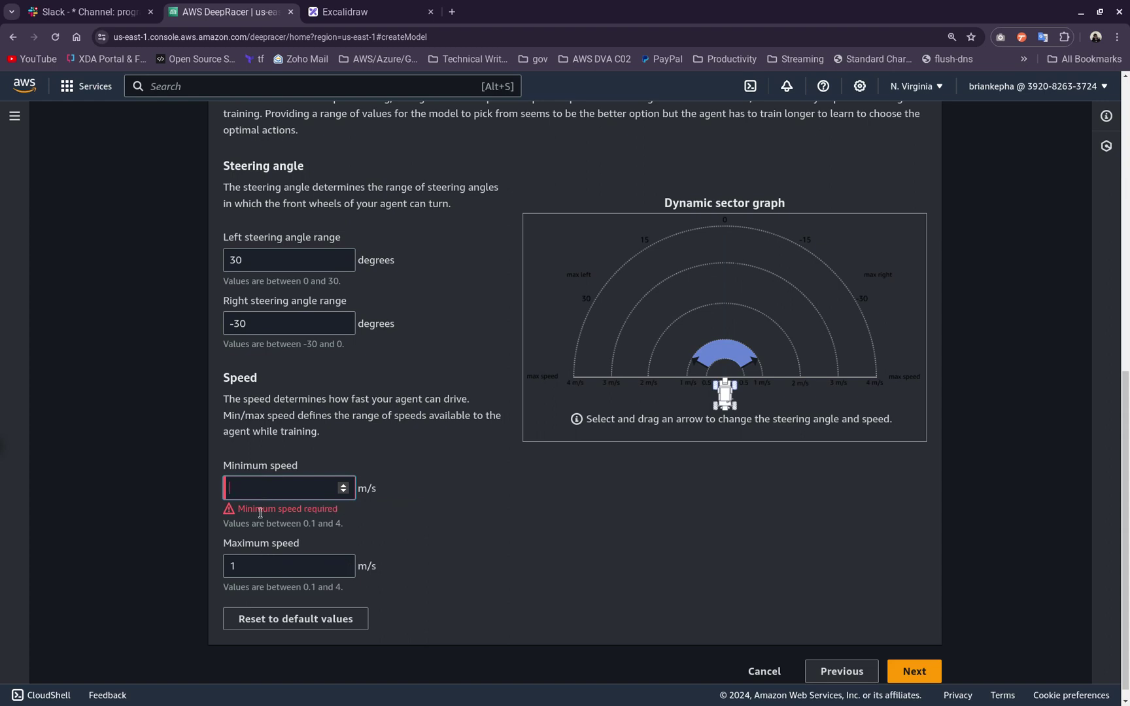
{"action": "type", "text": "1"}
{"action": "left_click", "coordinate": [239, 560]}
{"action": "key", "text": "BackSpace"}
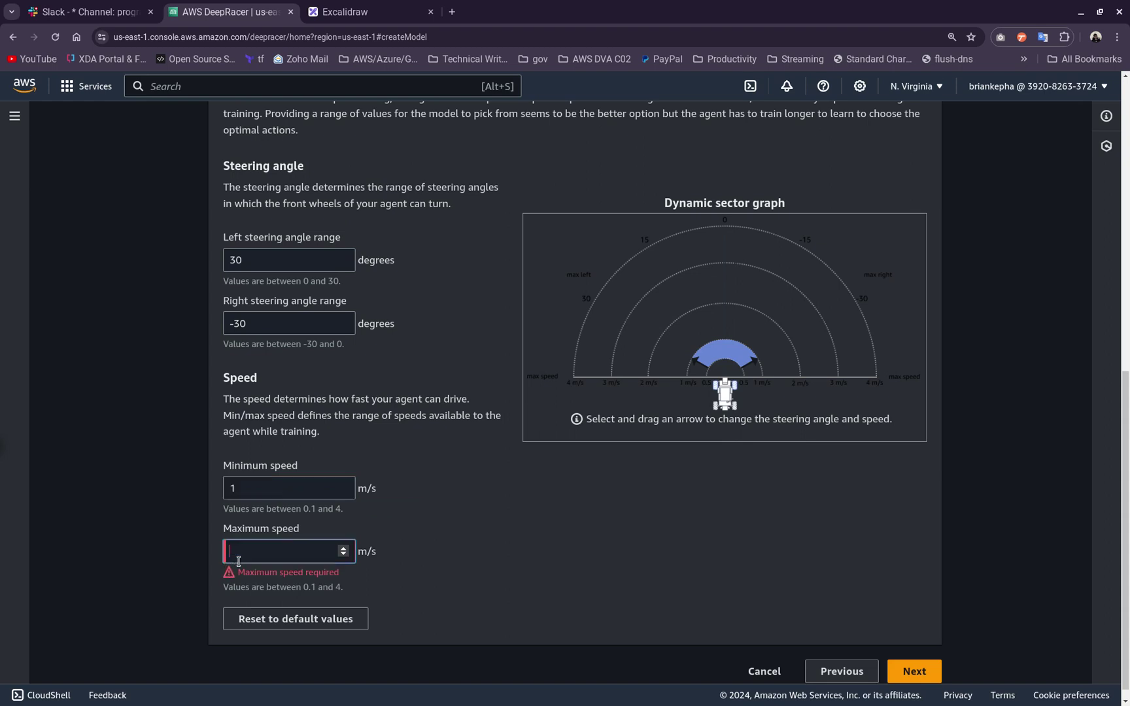
{"action": "type", "text": "2"}
{"action": "left_click", "coordinate": [440, 554]}
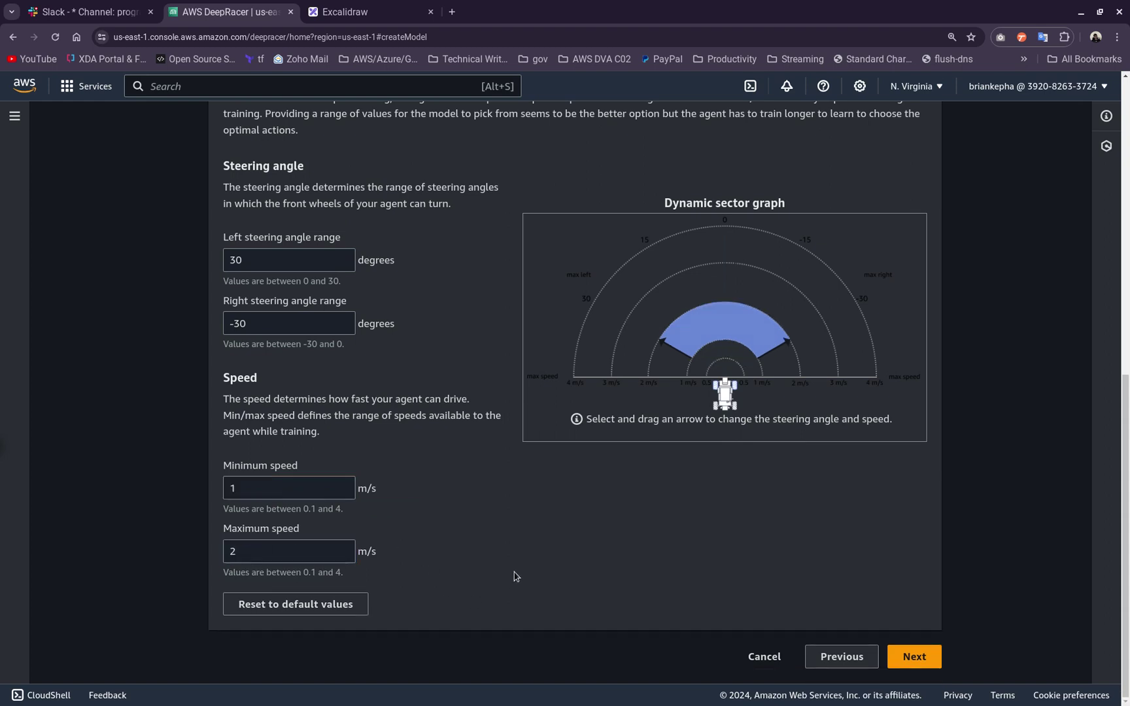
{"action": "left_click", "coordinate": [881, 664]}
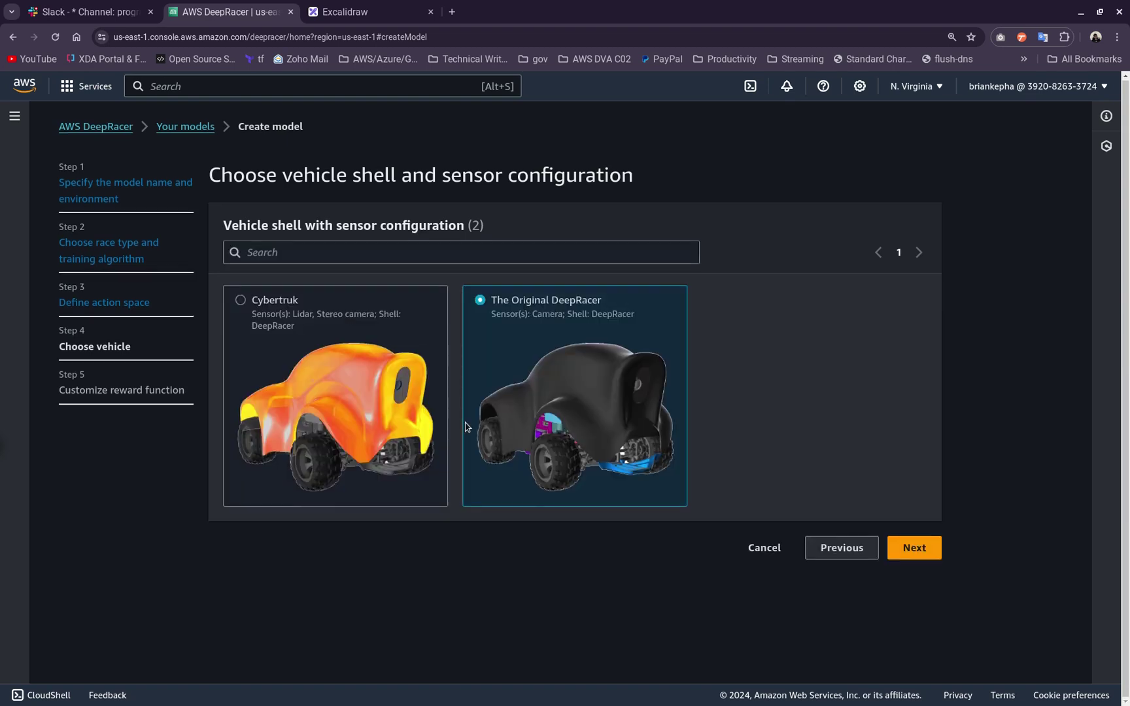
Try the Cybertruk shell, return to The Original DeepRacer as the vehicle, and continue to the reward function
{"action": "left_click", "coordinate": [354, 371]}
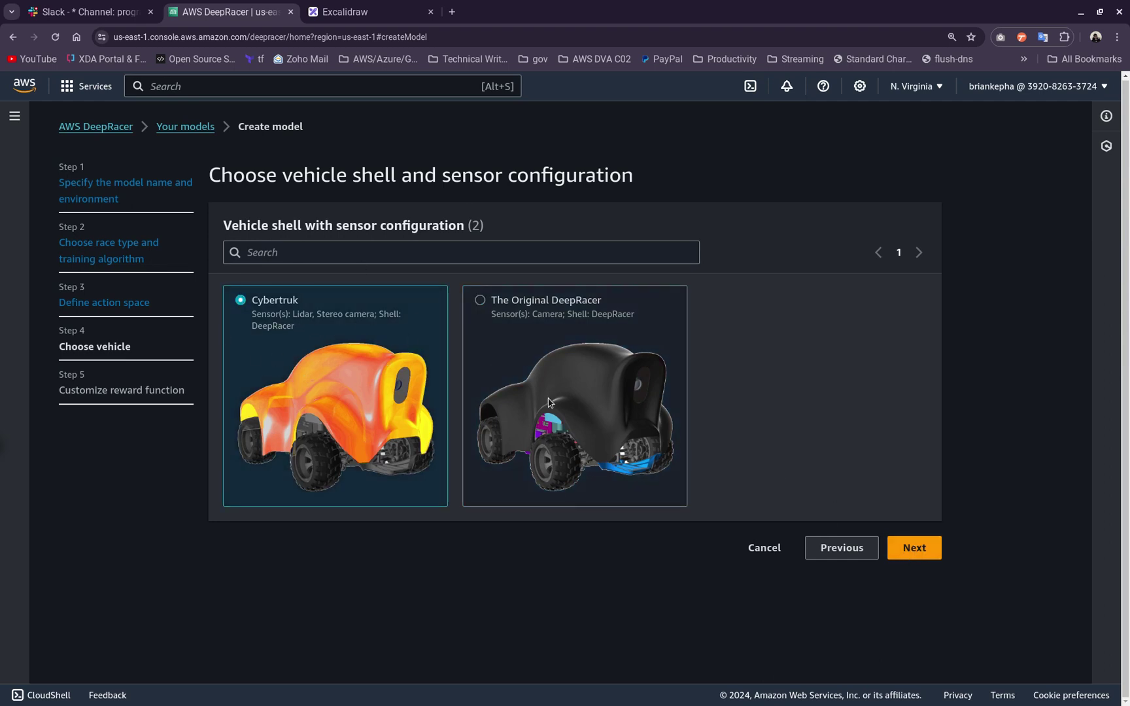
{"action": "left_click", "coordinate": [484, 387]}
{"action": "left_click", "coordinate": [913, 548]}
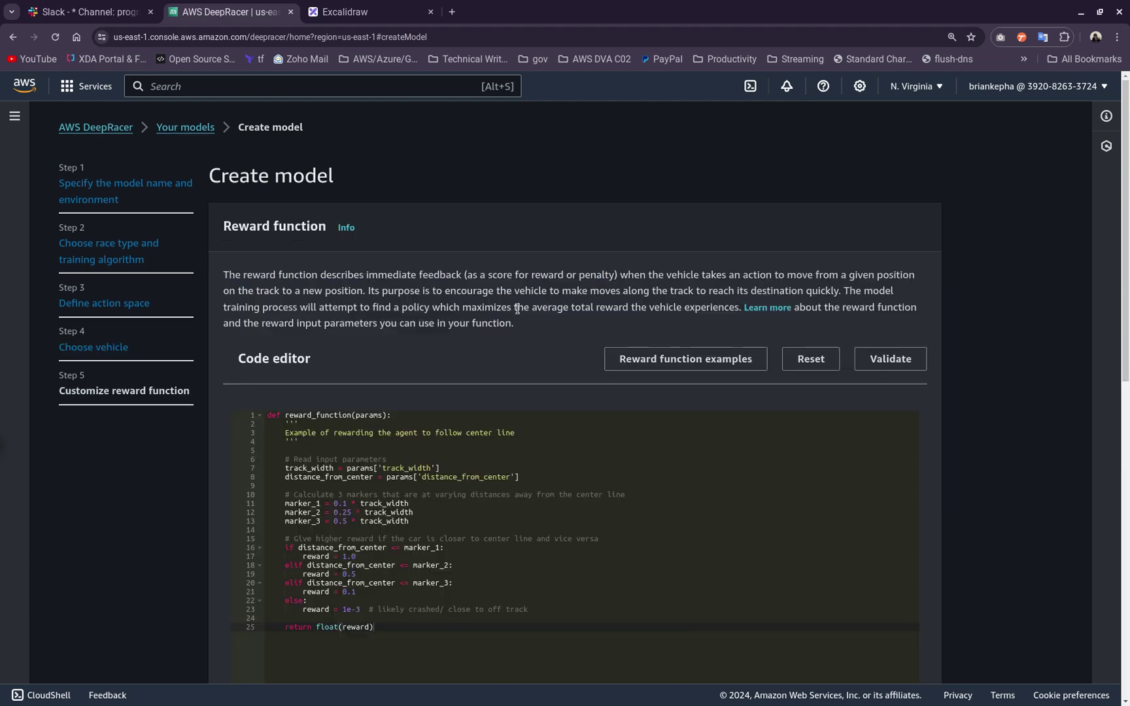
Enlarge the page and examine the reward function's description and its example code for following the center line
{"action": "scroll", "coordinate": [531, 332], "scroll_direction": "down", "scroll_amount": 2}
{"action": "key", "text": "ctrl+plus"}
{"action": "key", "text": "ctrl+plus"}
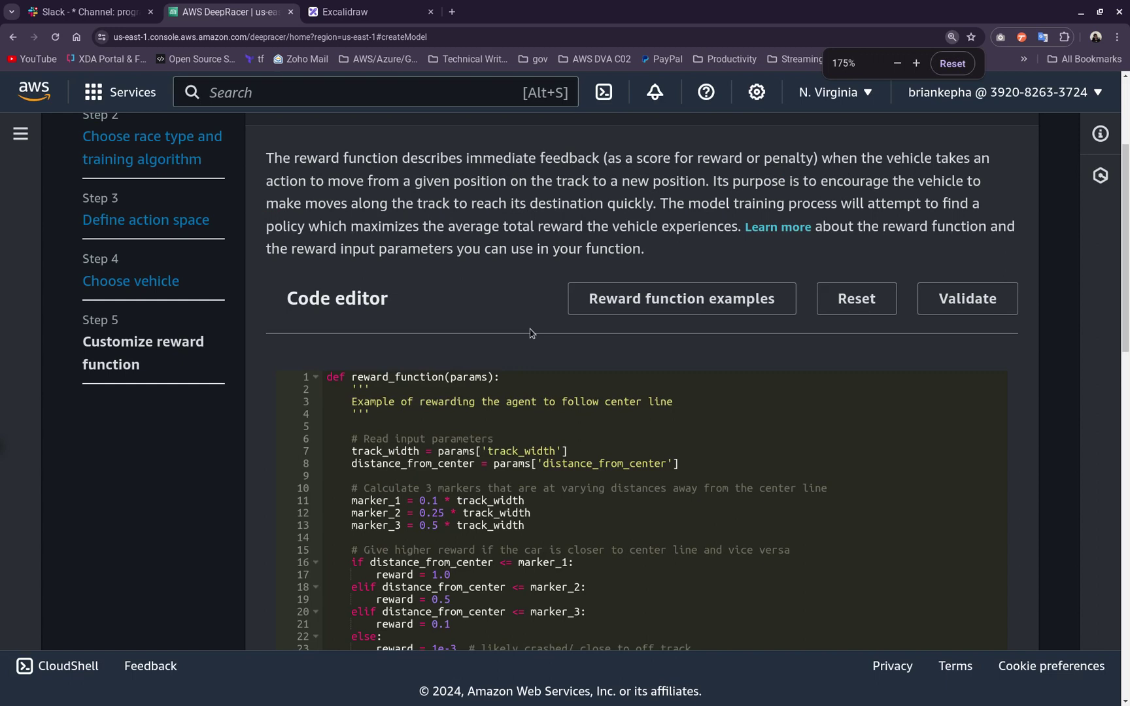
{"action": "scroll", "coordinate": [531, 333], "scroll_direction": "down", "scroll_amount": 2}
{"action": "scroll", "coordinate": [500, 359], "scroll_direction": "down", "scroll_amount": 1}
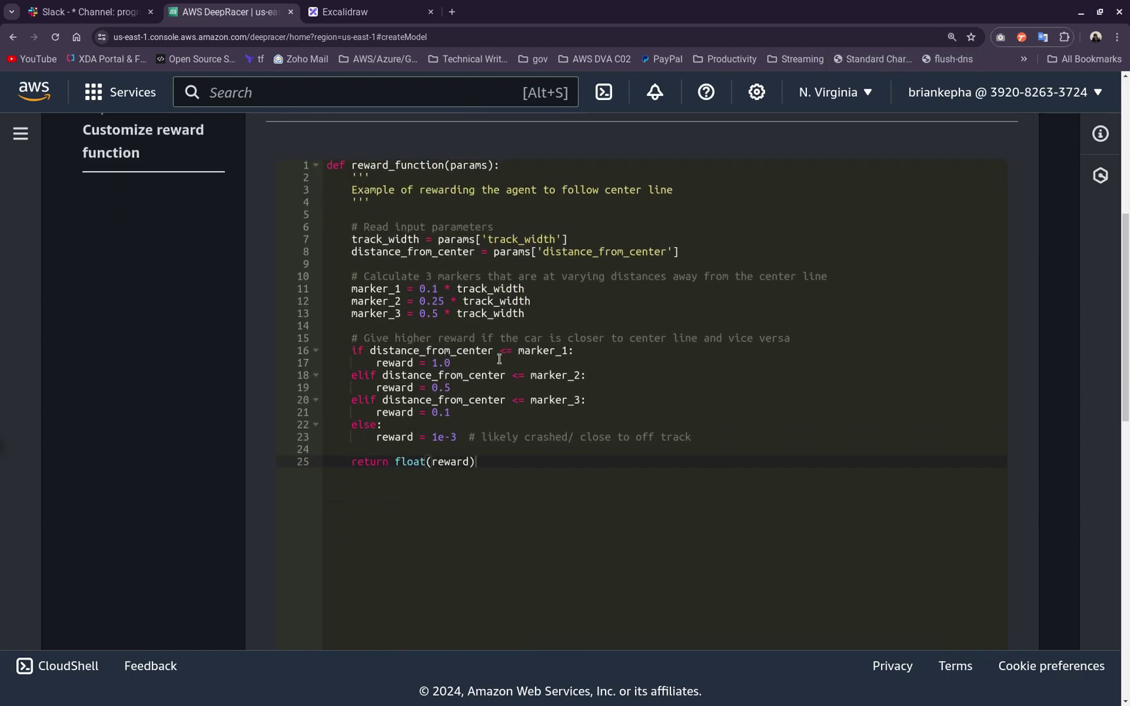
{"action": "scroll", "coordinate": [593, 367], "scroll_direction": "up", "scroll_amount": 1}
{"action": "scroll", "coordinate": [590, 372], "scroll_direction": "down", "scroll_amount": 1}
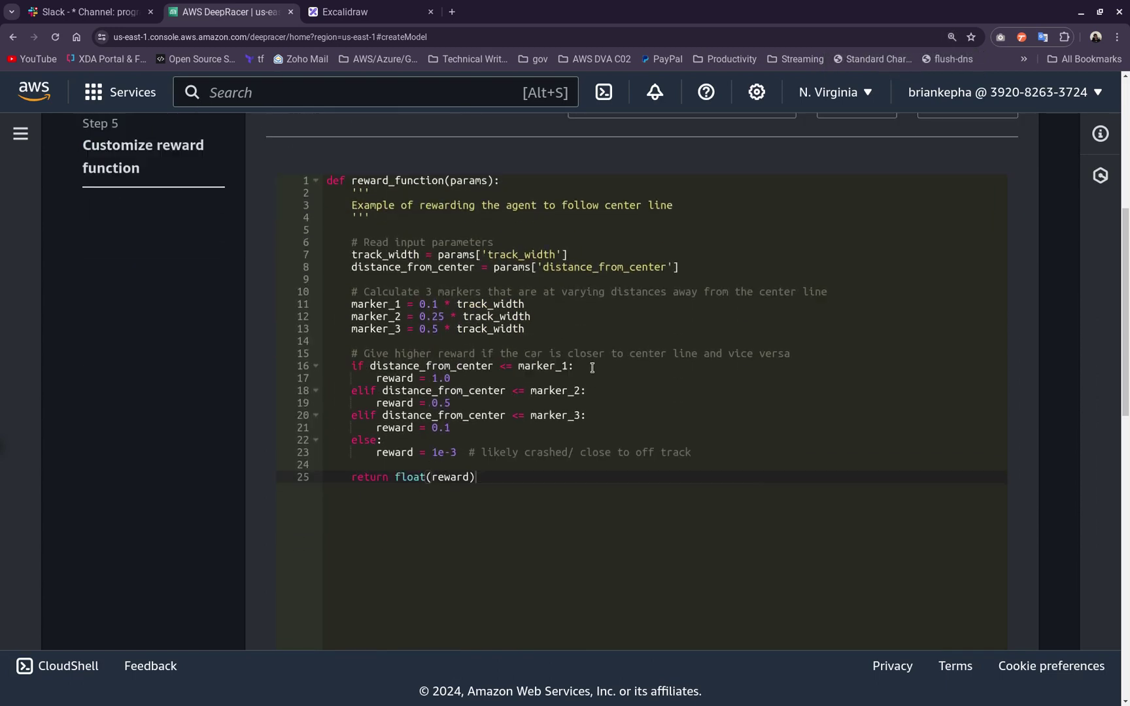
{"action": "scroll", "coordinate": [588, 375], "scroll_direction": "up", "scroll_amount": 1}
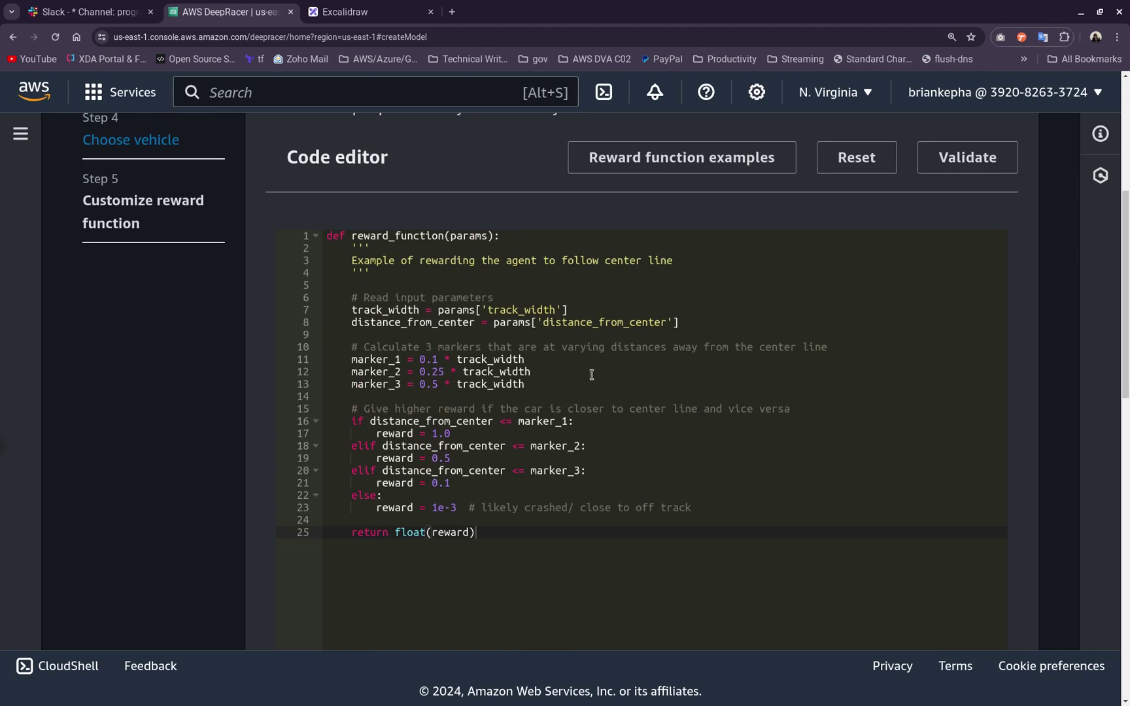
{"action": "scroll", "coordinate": [592, 375], "scroll_direction": "up", "scroll_amount": 1}
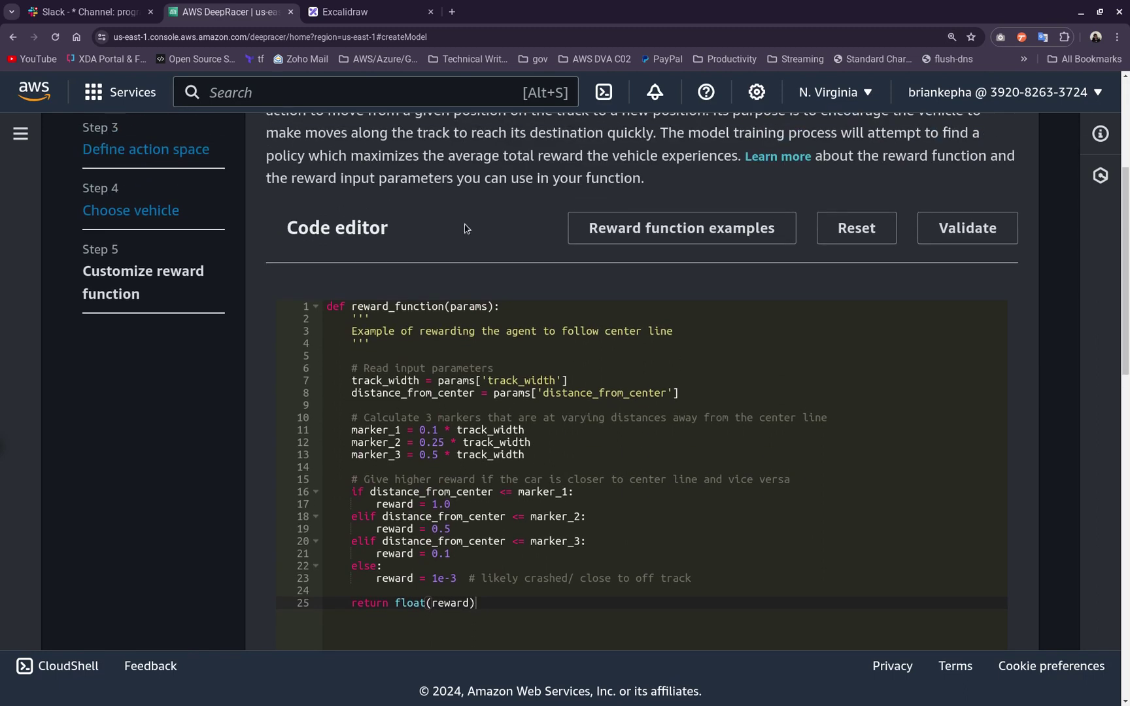
Switch to Excalidraw and draw two long parallel horizontal lines on an empty canvas area as the track's edges
{"action": "left_click", "coordinate": [354, 12]}
{"action": "scroll", "coordinate": [595, 288], "scroll_direction": "down", "scroll_amount": 10}
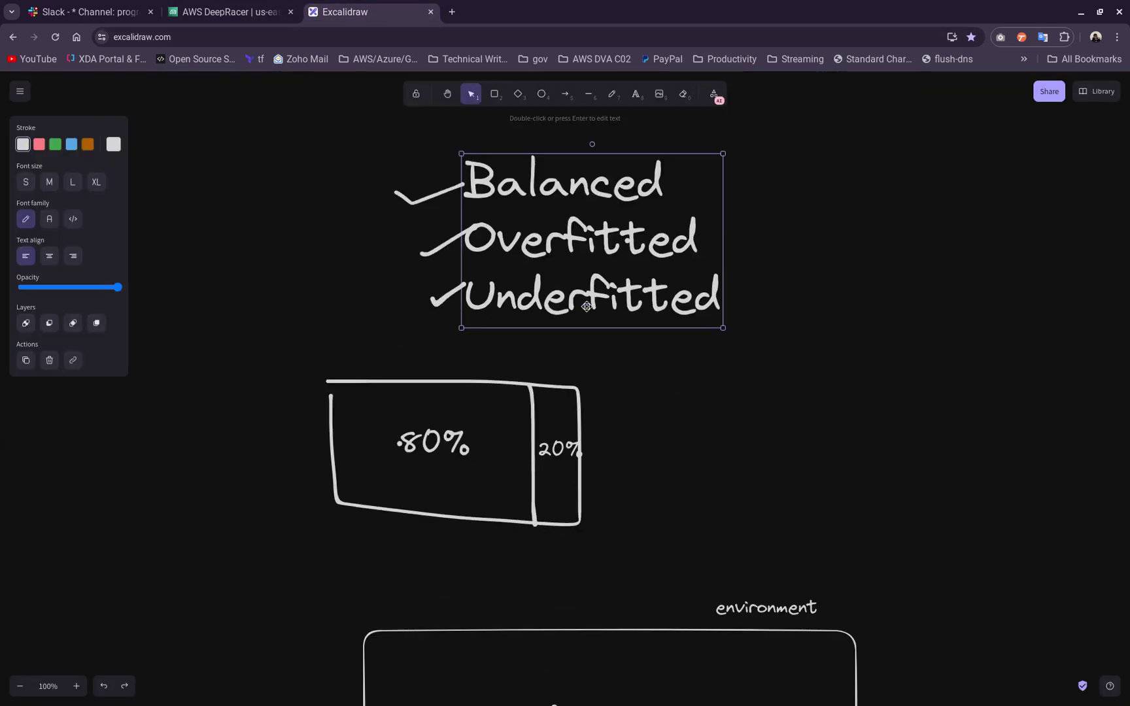
{"action": "scroll", "coordinate": [529, 291], "scroll_direction": "down", "scroll_amount": 2}
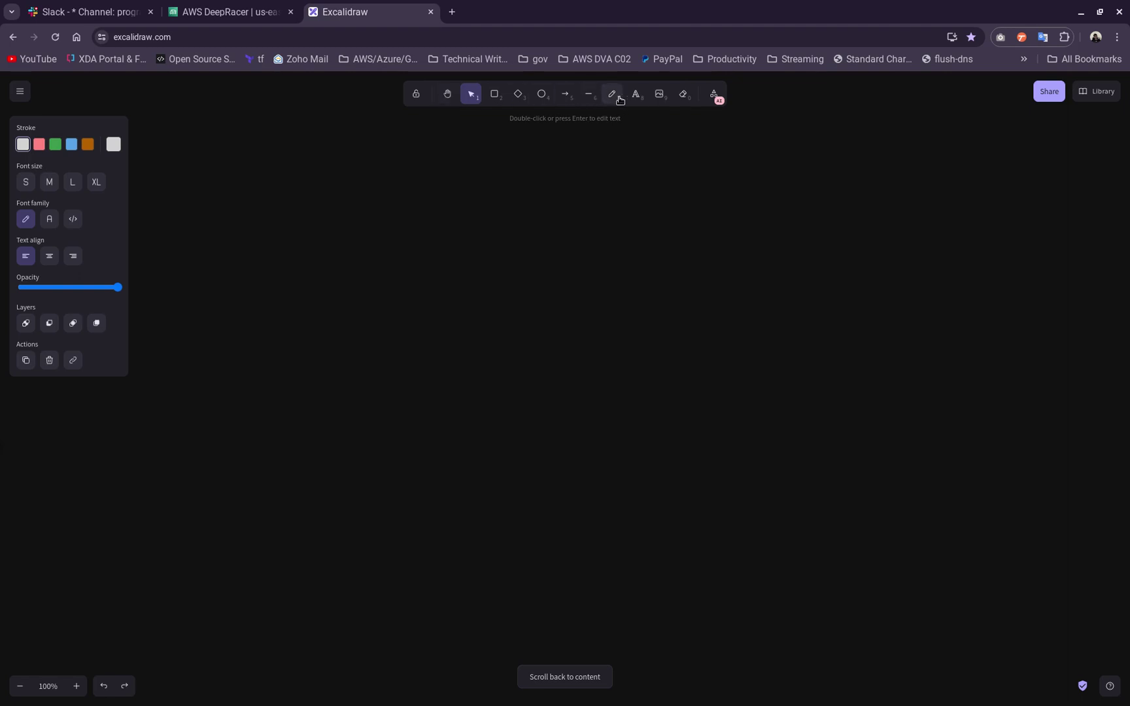
{"action": "left_click", "coordinate": [588, 94]}
{"action": "left_click_drag", "start_coordinate": [322, 281], "coordinate": [883, 282]}
{"action": "left_click", "coordinate": [589, 94]}
{"action": "left_click_drag", "start_coordinate": [332, 403], "coordinate": [896, 404]}
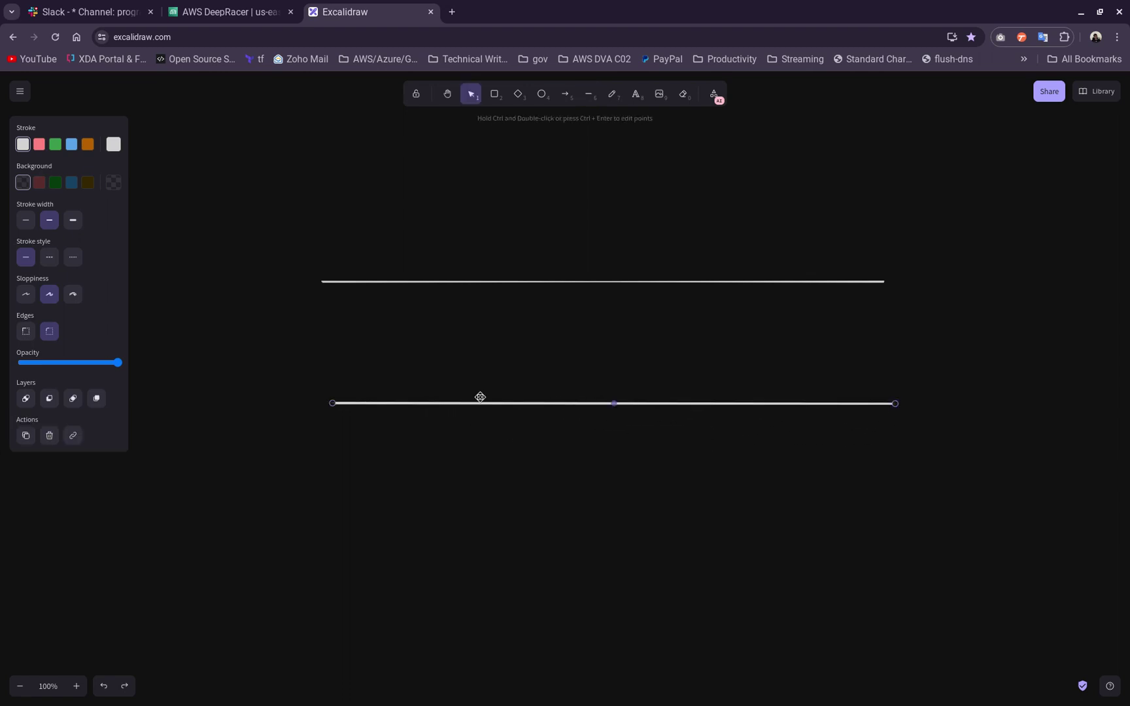
Draw a horizontal center line between the two track edges, and shorten it at its left end
{"action": "left_click", "coordinate": [588, 94]}
{"action": "left_click_drag", "start_coordinate": [313, 344], "coordinate": [347, 344]}
{"action": "left_click_drag", "start_coordinate": [421, 344], "coordinate": [458, 345]}
{"action": "left_click", "coordinate": [314, 344]}
{"action": "left_click_drag", "start_coordinate": [348, 345], "coordinate": [860, 345]}
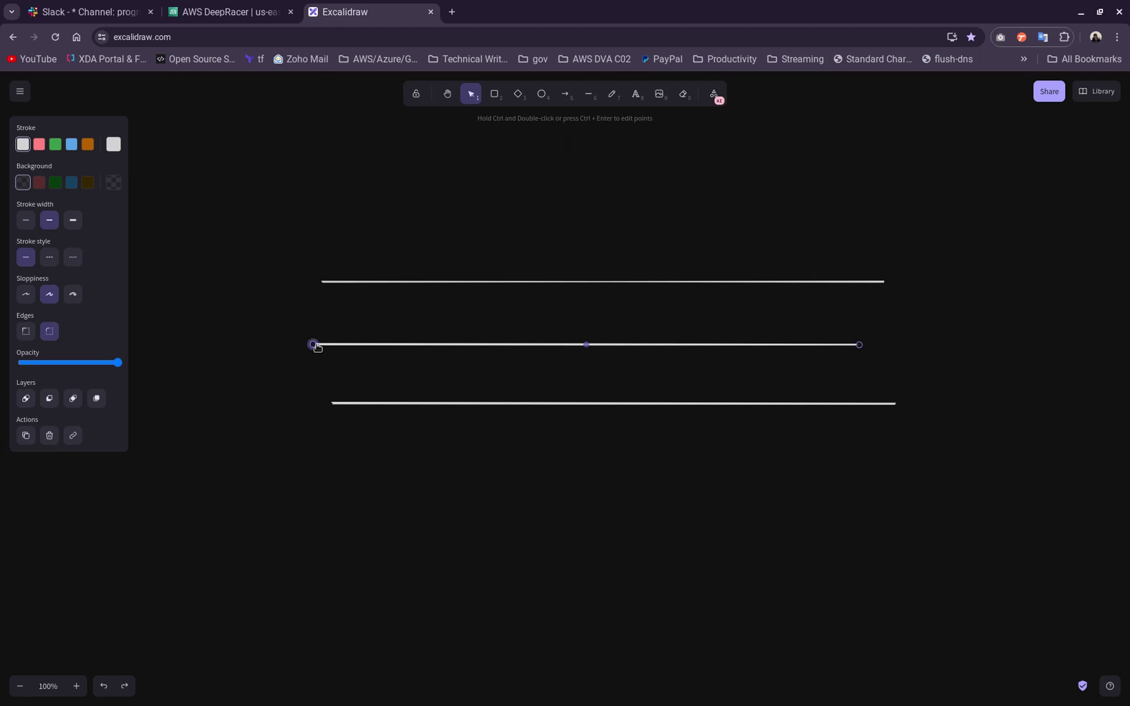
{"action": "left_click_drag", "start_coordinate": [317, 346], "coordinate": [366, 345]}
{"action": "left_click", "coordinate": [760, 314]}
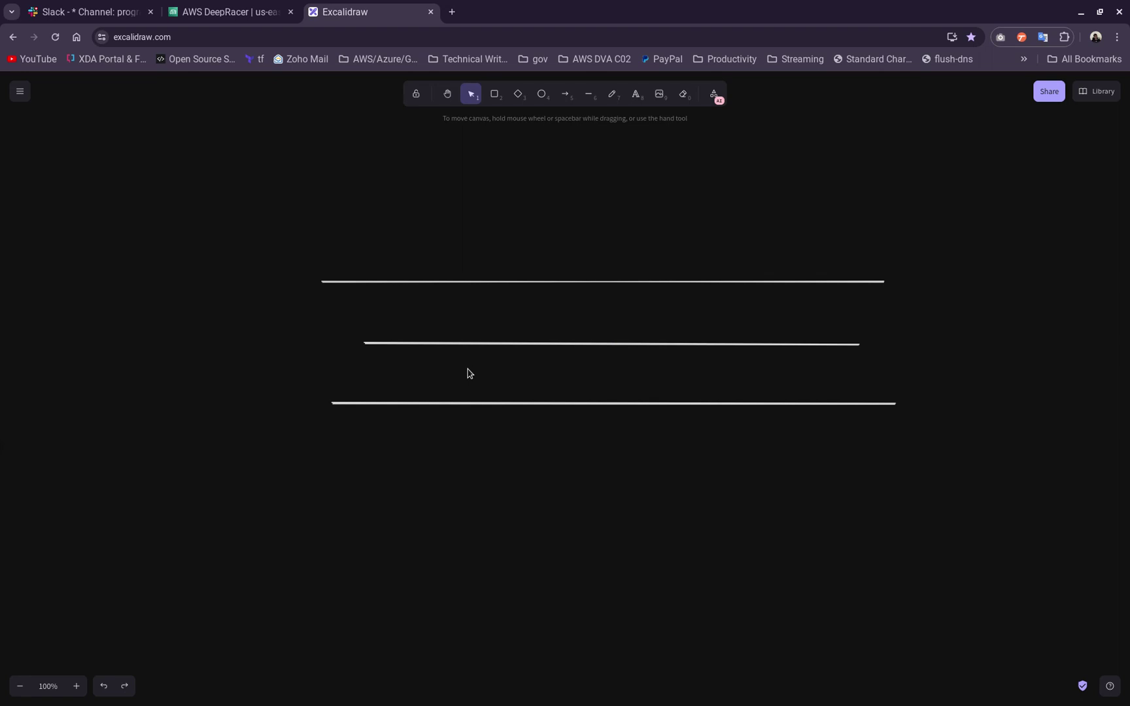
{"action": "left_click", "coordinate": [724, 352]}
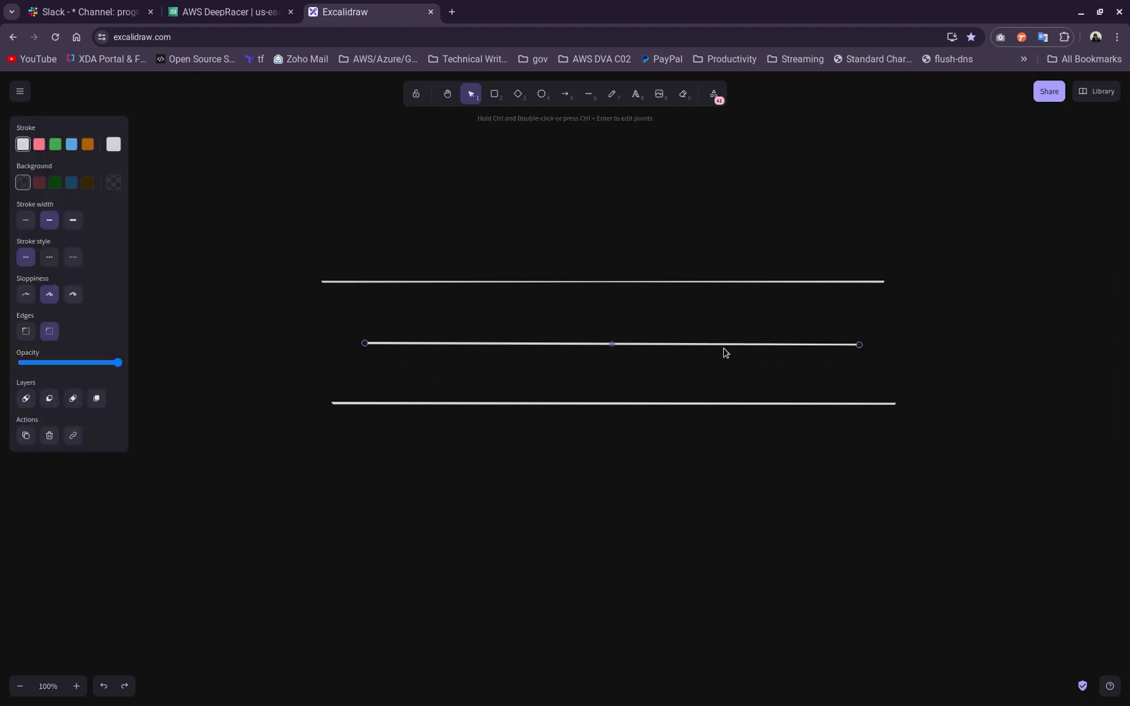
{"action": "left_click", "coordinate": [934, 342]}
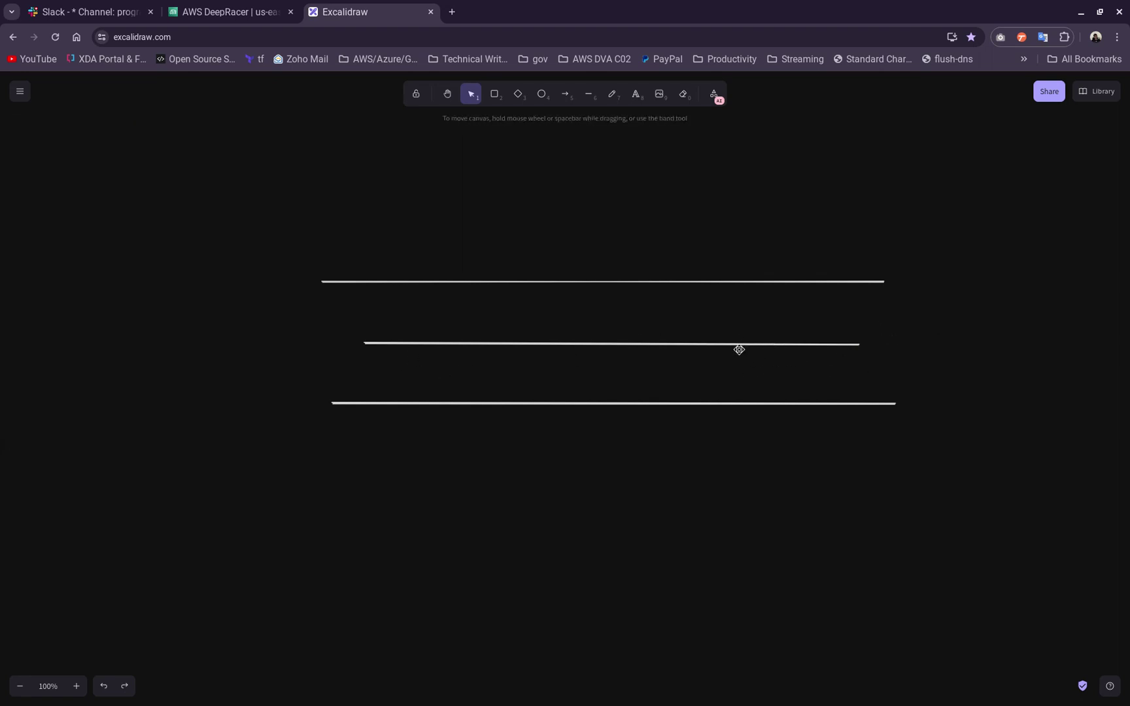
{"action": "left_click", "coordinate": [710, 345]}
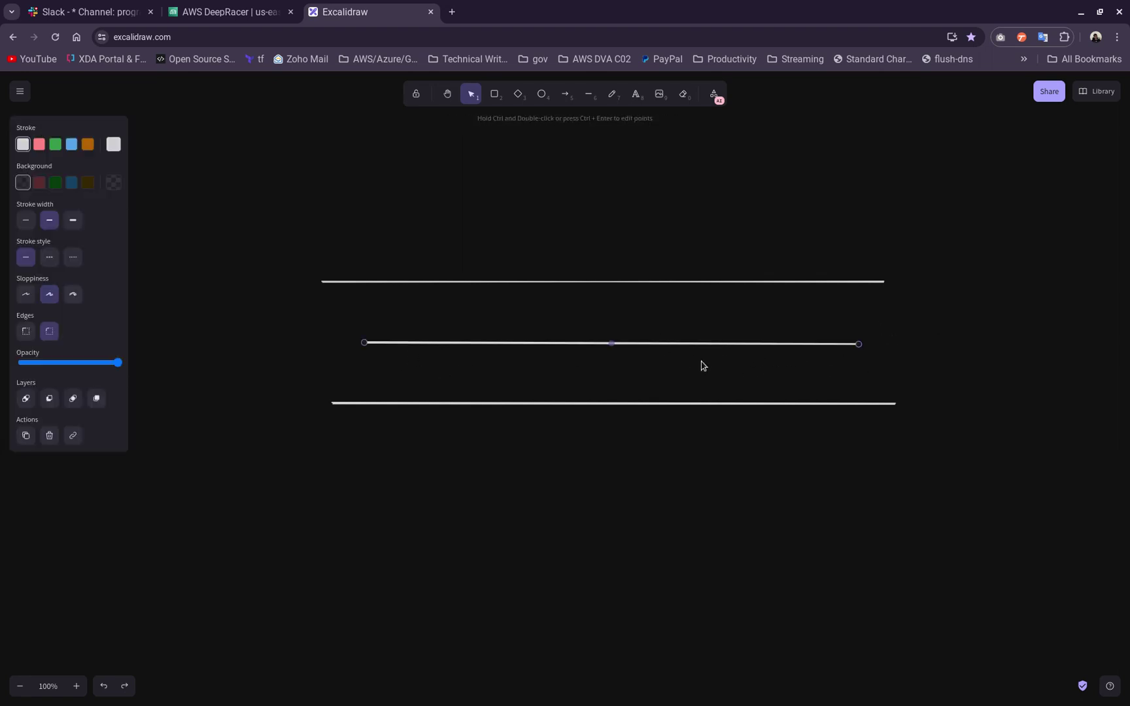
Compare the reward function's track_width and distance_from_center parameters in AWS DeepRacer with the track sketch in Excalidraw
{"action": "left_click", "coordinate": [232, 13]}
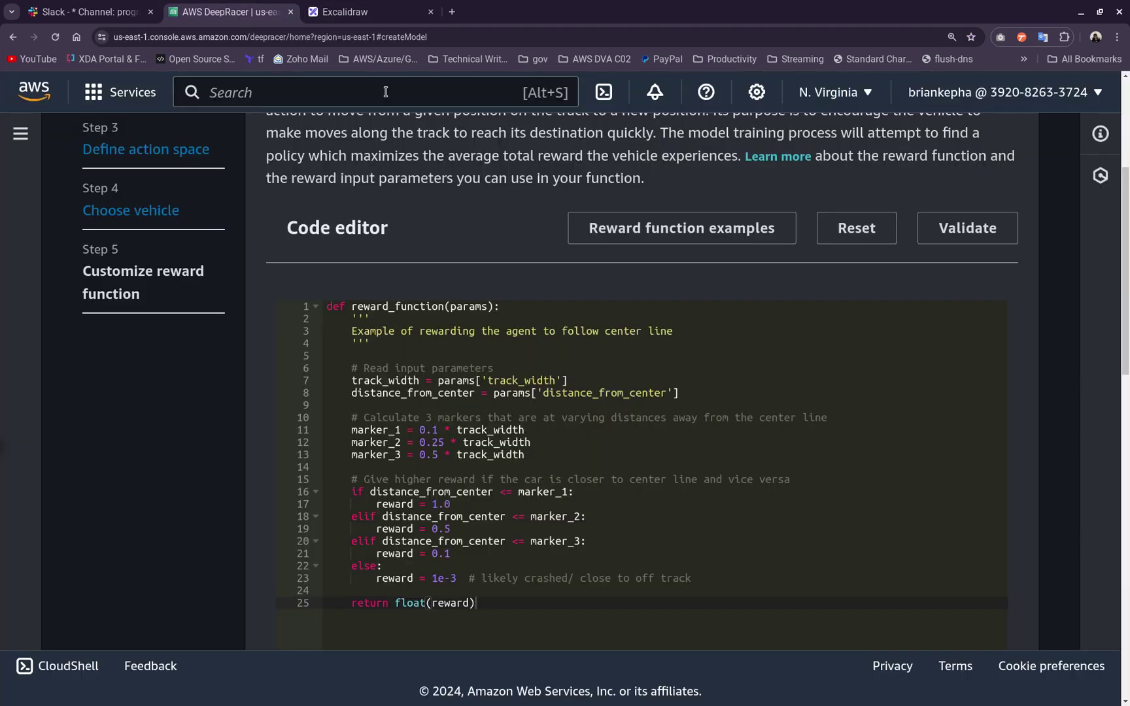
{"action": "left_click", "coordinate": [379, 17]}
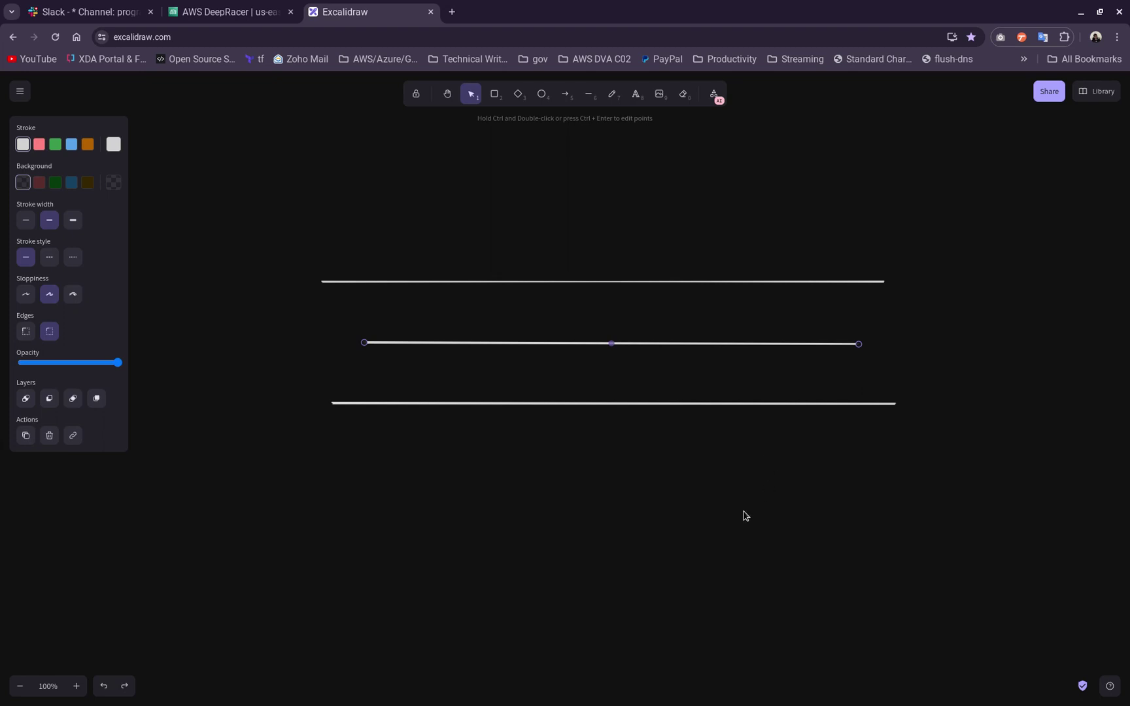
{"action": "left_click", "coordinate": [249, 18]}
{"action": "scroll", "coordinate": [578, 375], "scroll_direction": "down", "scroll_amount": 2}
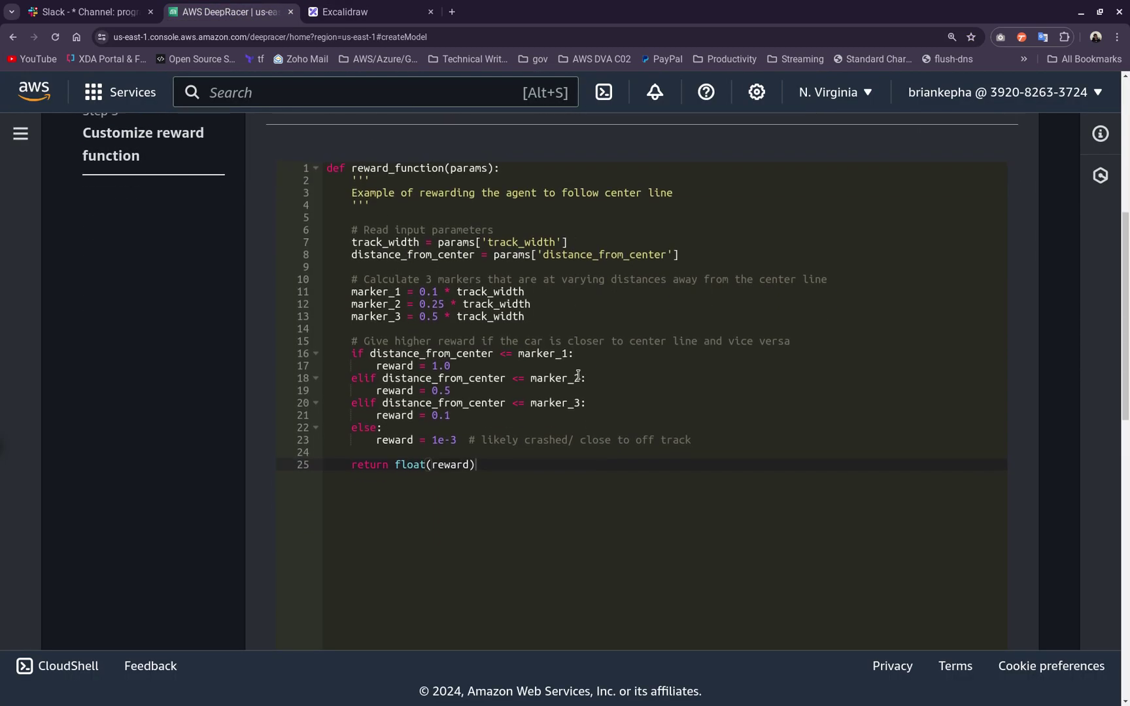
{"action": "scroll", "coordinate": [615, 368], "scroll_direction": "up", "scroll_amount": 1}
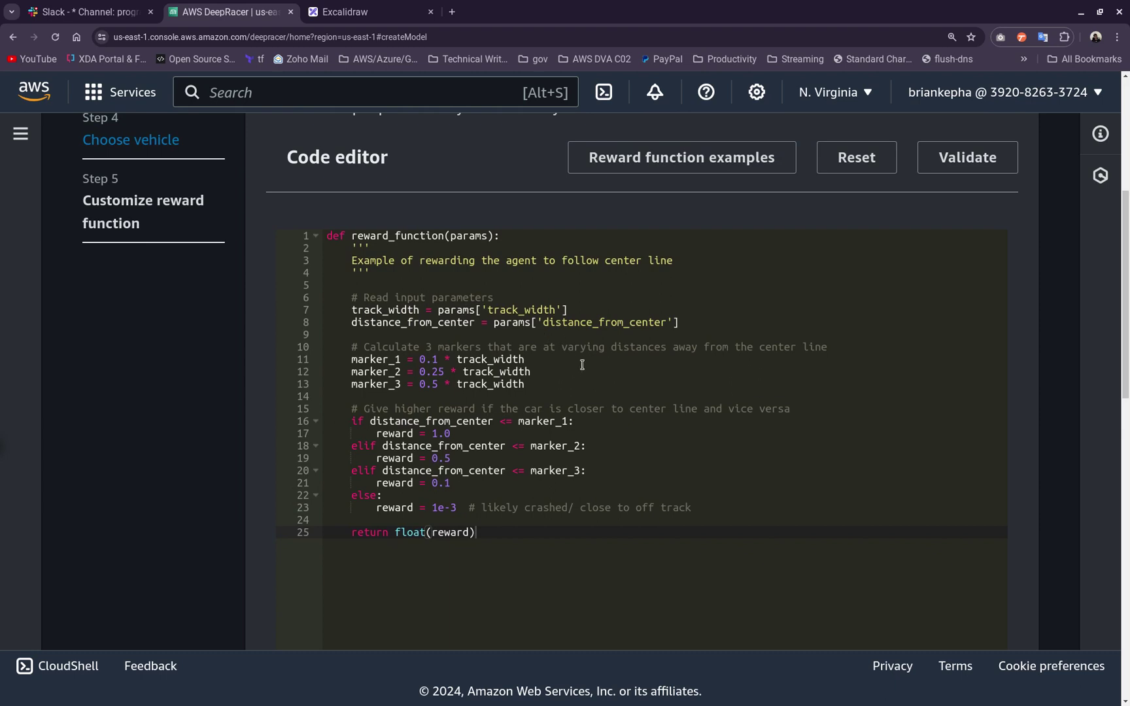
{"action": "left_click", "coordinate": [390, 240]}
{"action": "left_click", "coordinate": [528, 300]}
{"action": "left_click", "coordinate": [341, 7]}
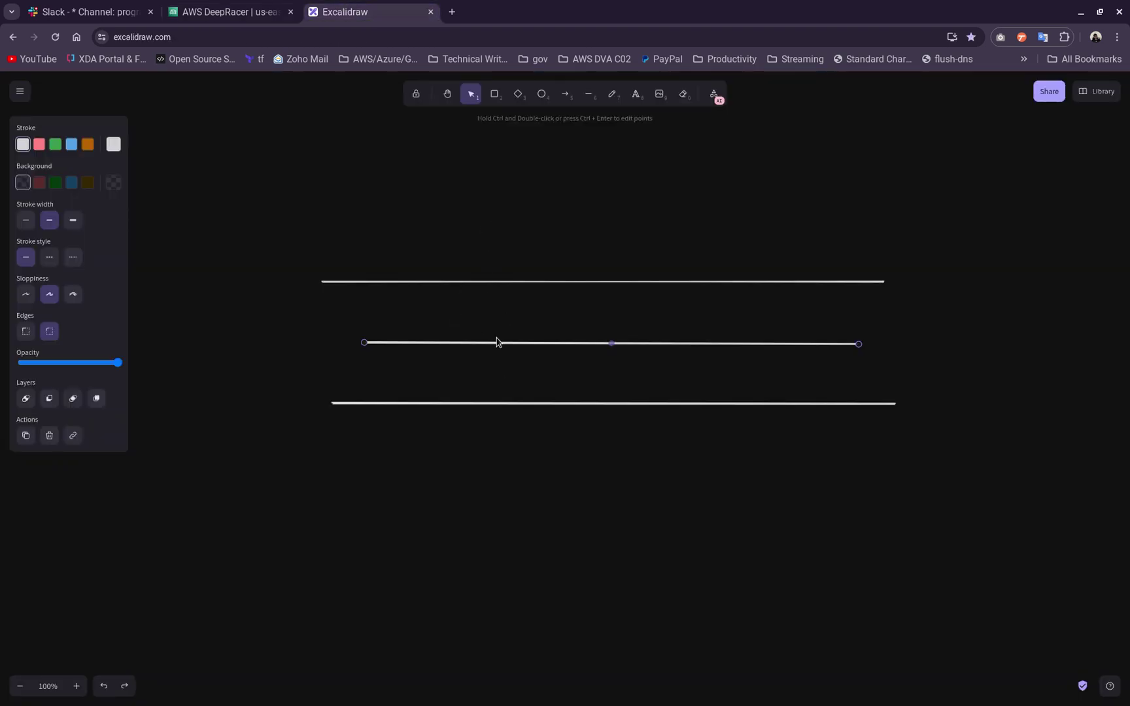
{"action": "left_click", "coordinate": [242, 10]}
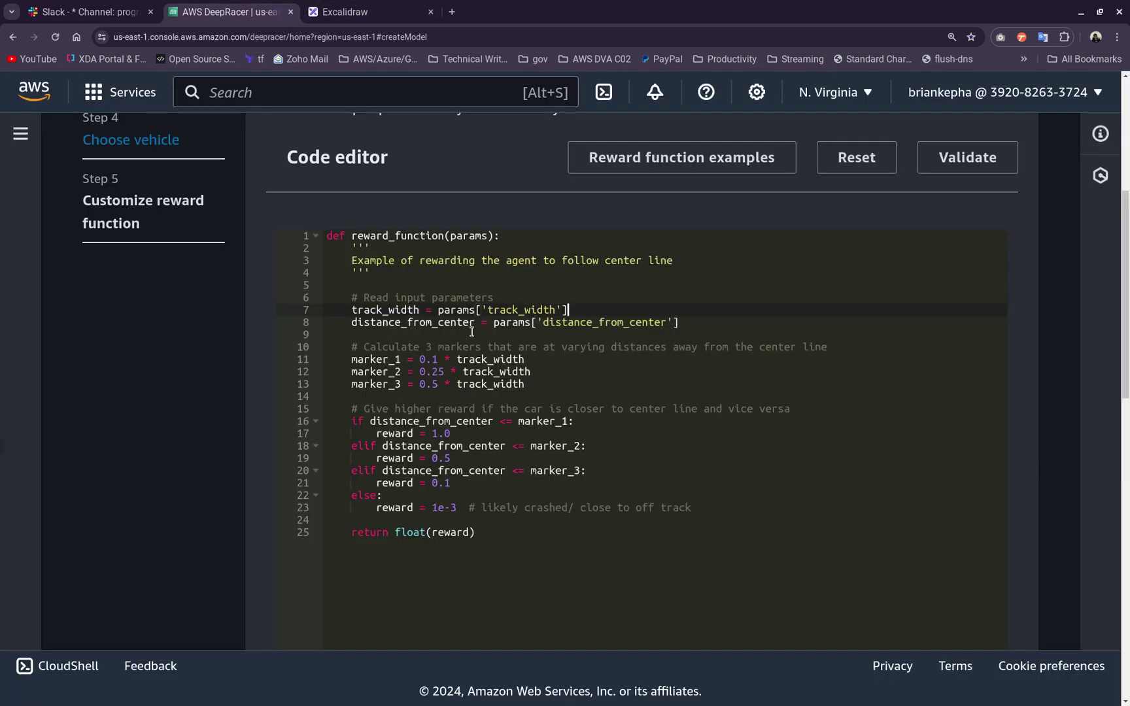
{"action": "left_click", "coordinate": [368, 8]}
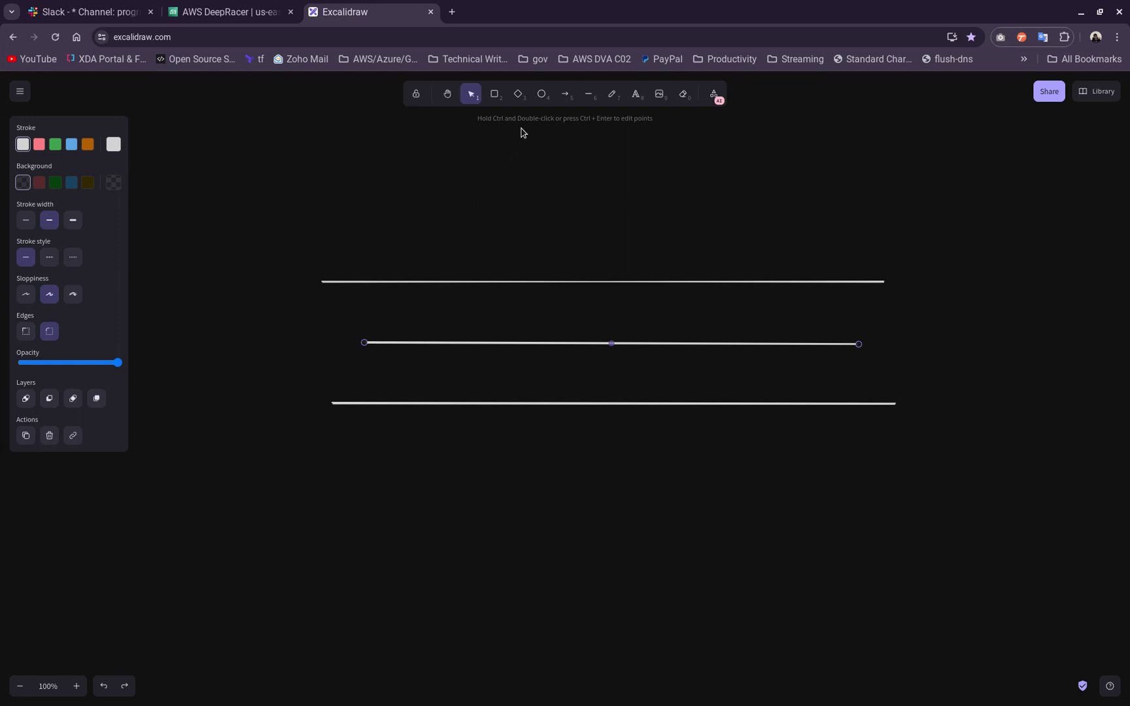
Draw a small rectangle between the upper track edge and the center line, near their left ends, and label it "Agent/Car"
{"action": "left_click", "coordinate": [495, 94]}
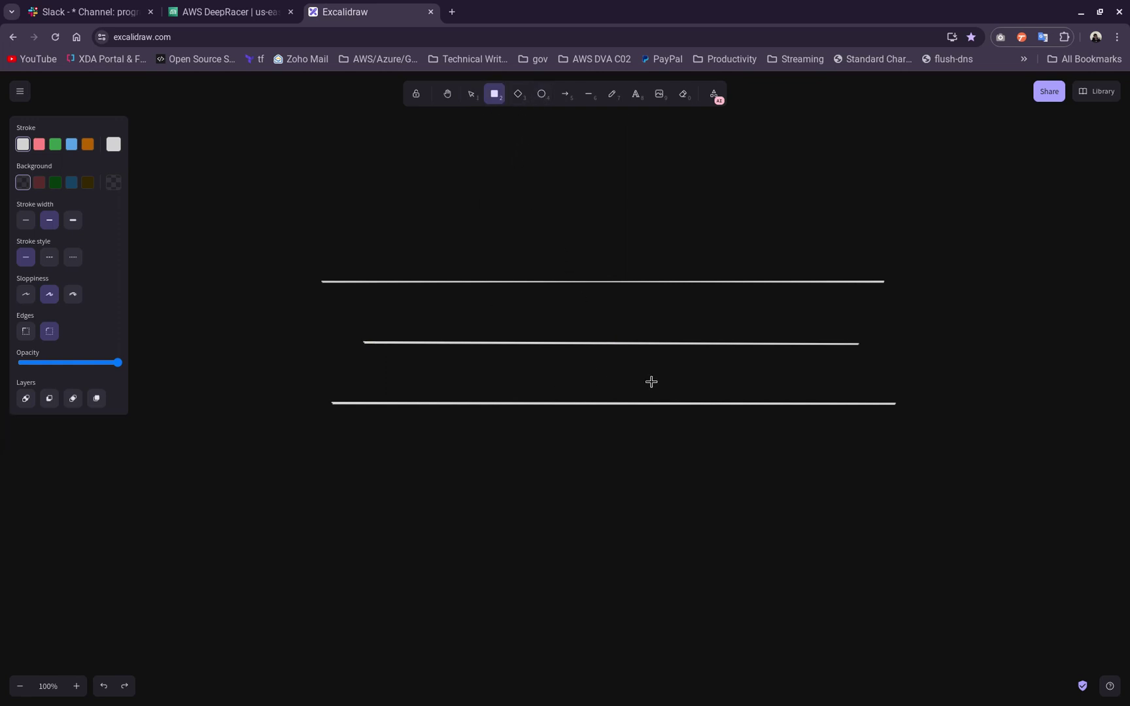
{"action": "left_click_drag", "start_coordinate": [330, 303], "coordinate": [395, 324]}
{"action": "double_click", "coordinate": [351, 313]}
{"action": "type", "text": "Agent"}
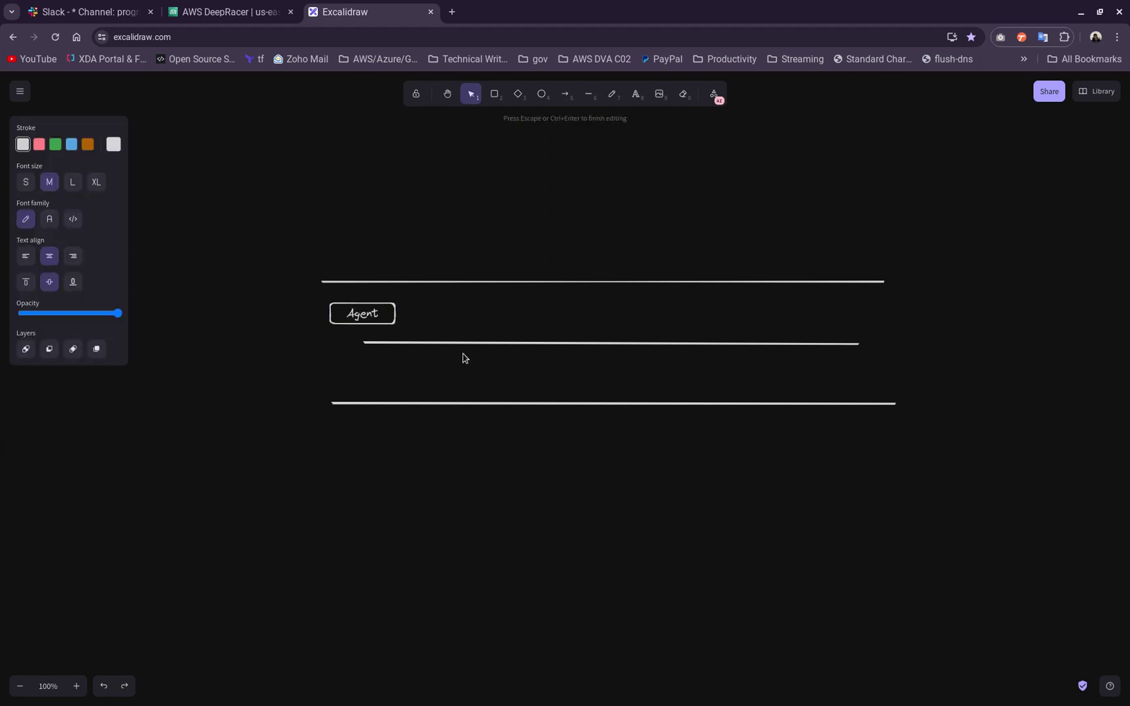
{"action": "left_click", "coordinate": [468, 321]}
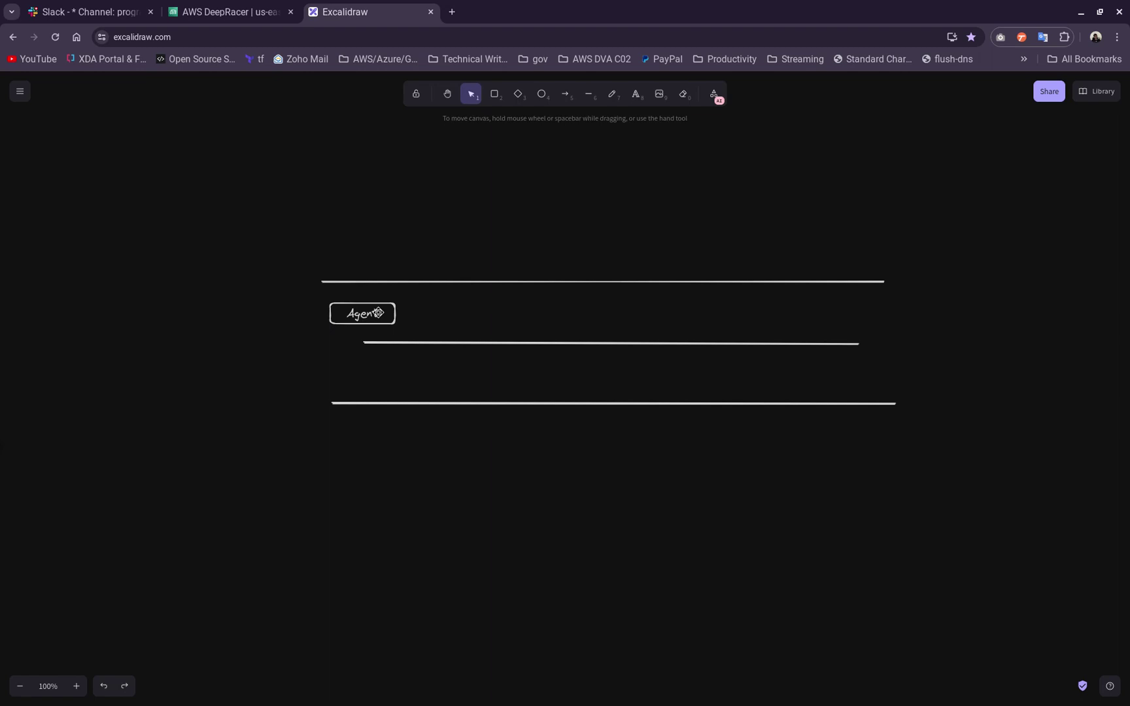
{"action": "double_click", "coordinate": [378, 314]}
{"action": "left_click", "coordinate": [378, 318]}
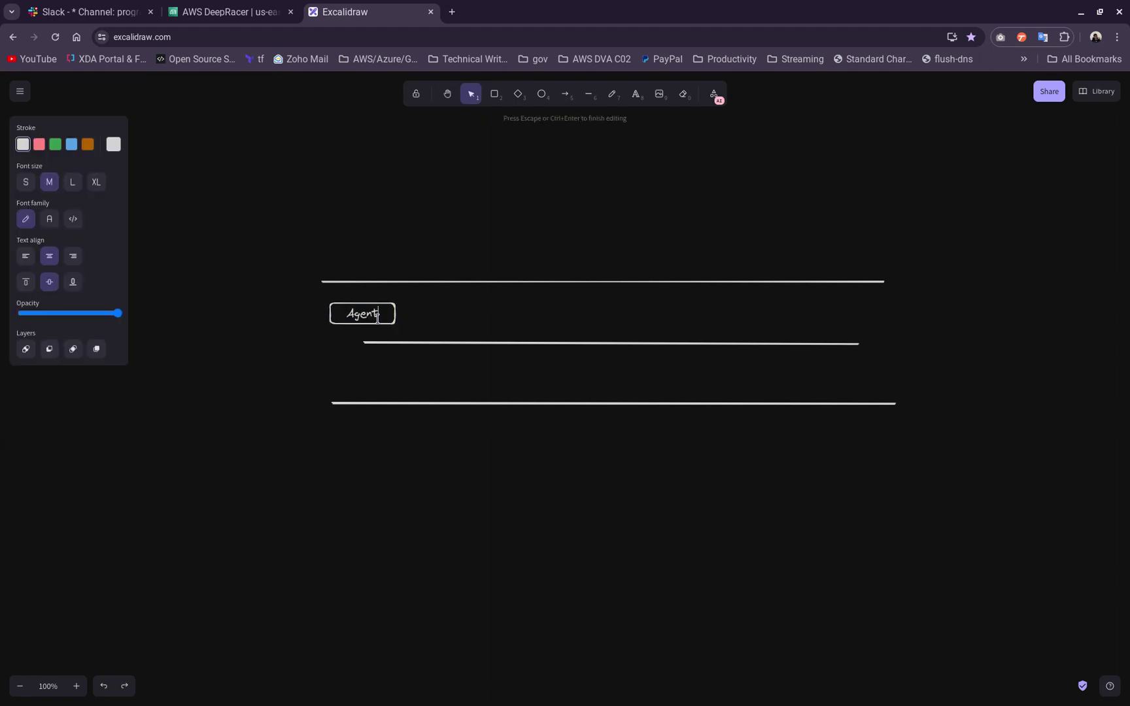
{"action": "type", "text": "/Car"}
{"action": "left_click", "coordinate": [468, 333]}
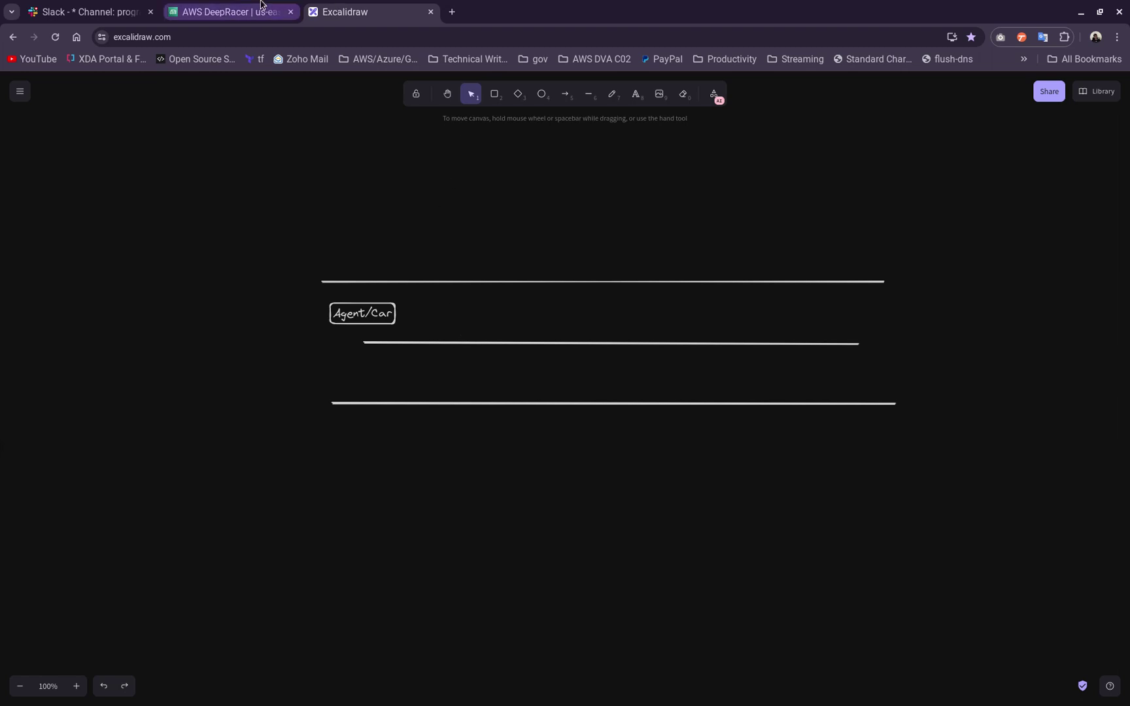
Compare the reward function's three track_width markers in AWS DeepRacer with the Agent/Car position on the Excalidraw track sketch
{"action": "left_click", "coordinate": [263, 12]}
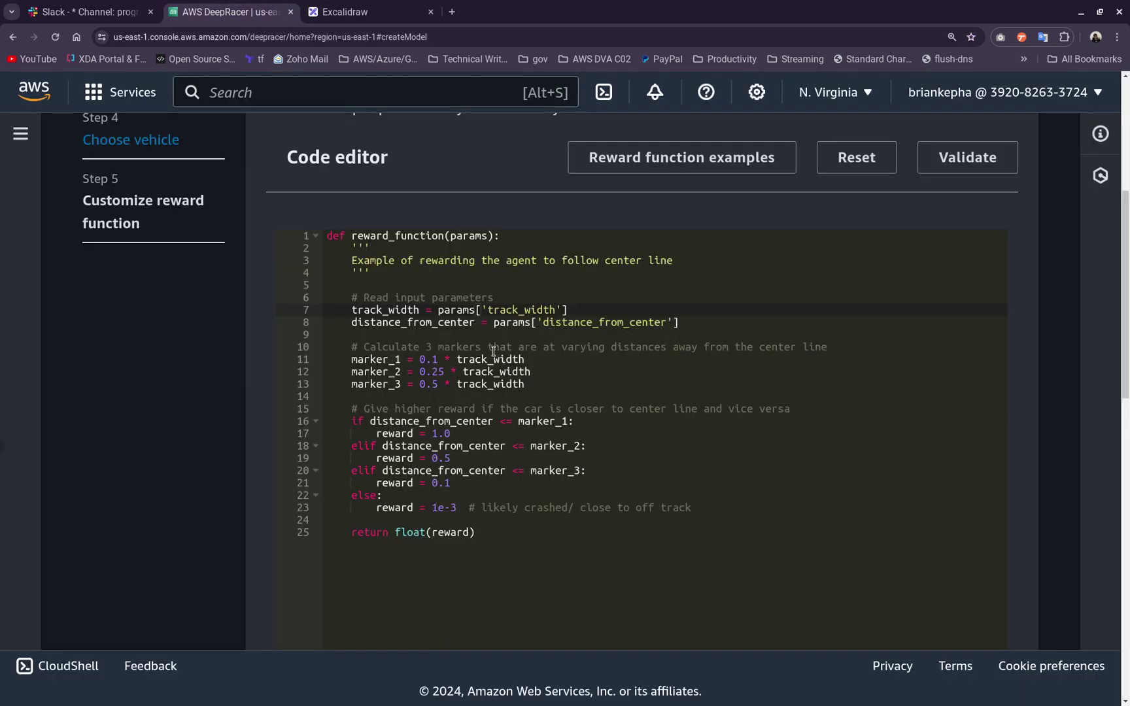
{"action": "left_click", "coordinate": [826, 347]}
{"action": "left_click", "coordinate": [587, 347]}
{"action": "left_click", "coordinate": [858, 357]}
{"action": "left_click", "coordinate": [346, 12]}
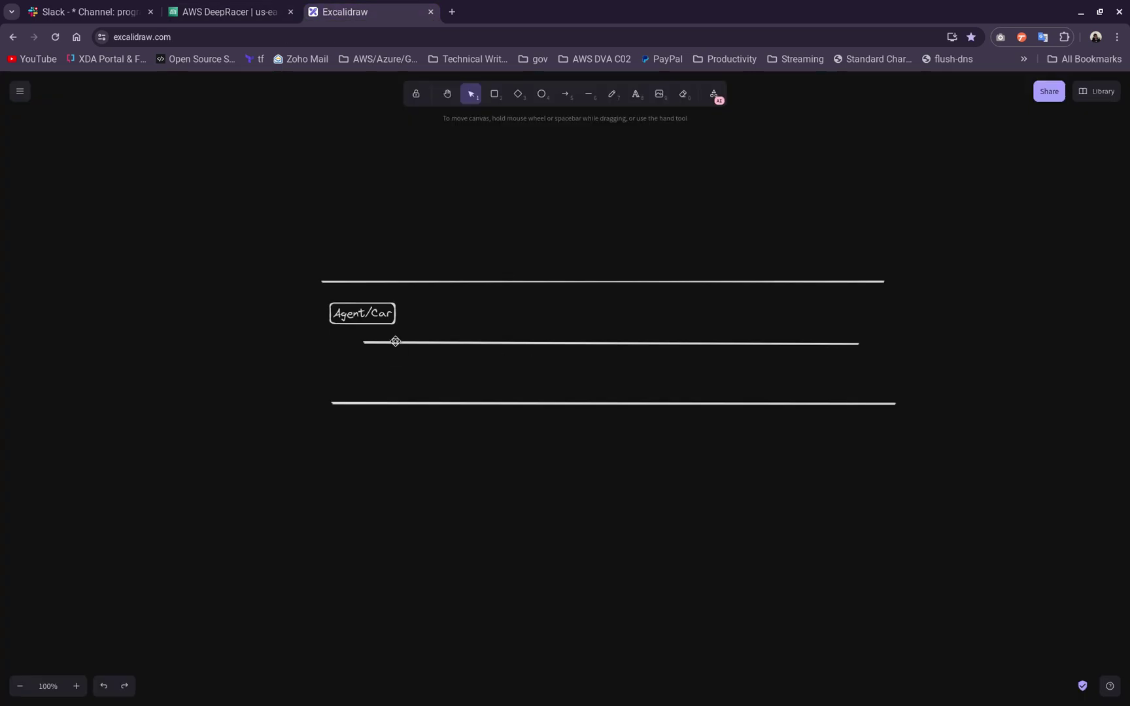
{"action": "left_click", "coordinate": [242, 10]}
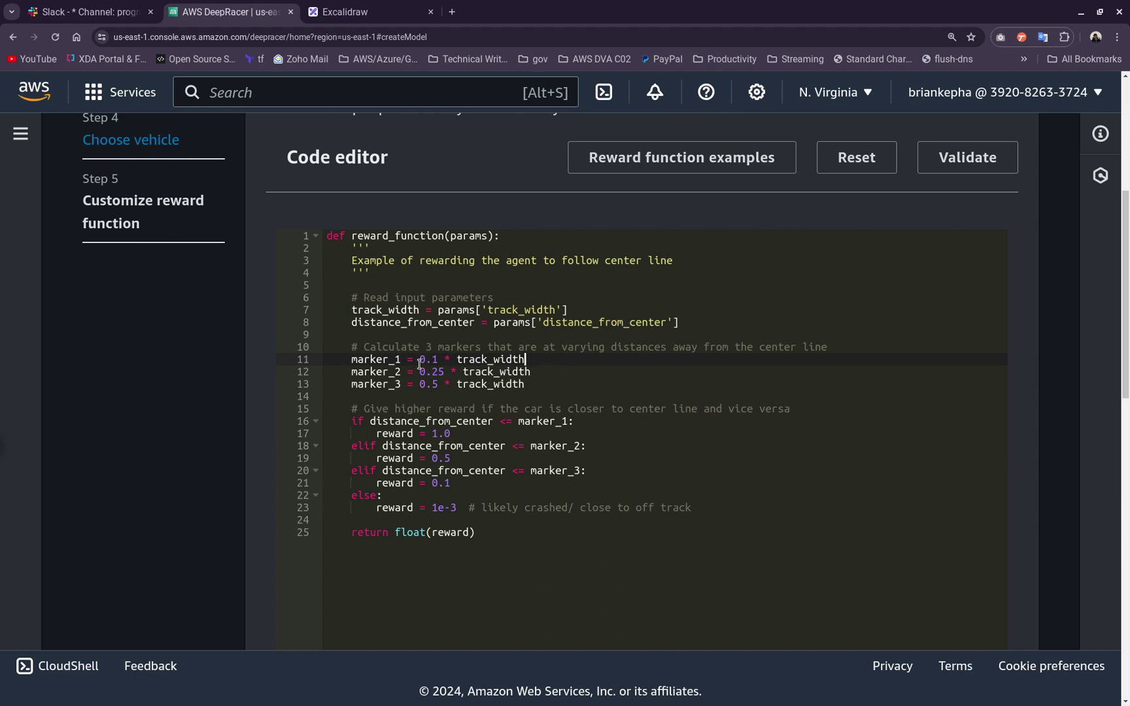
{"action": "left_click", "coordinate": [347, 12]}
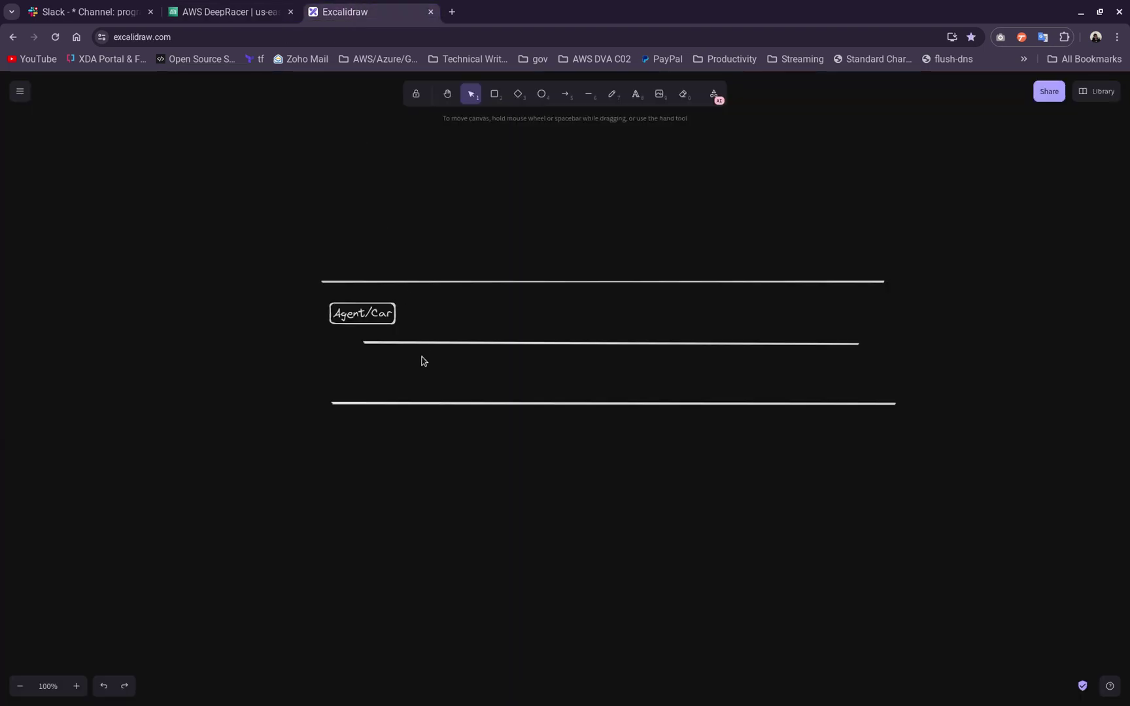
{"action": "left_click", "coordinate": [262, 11]}
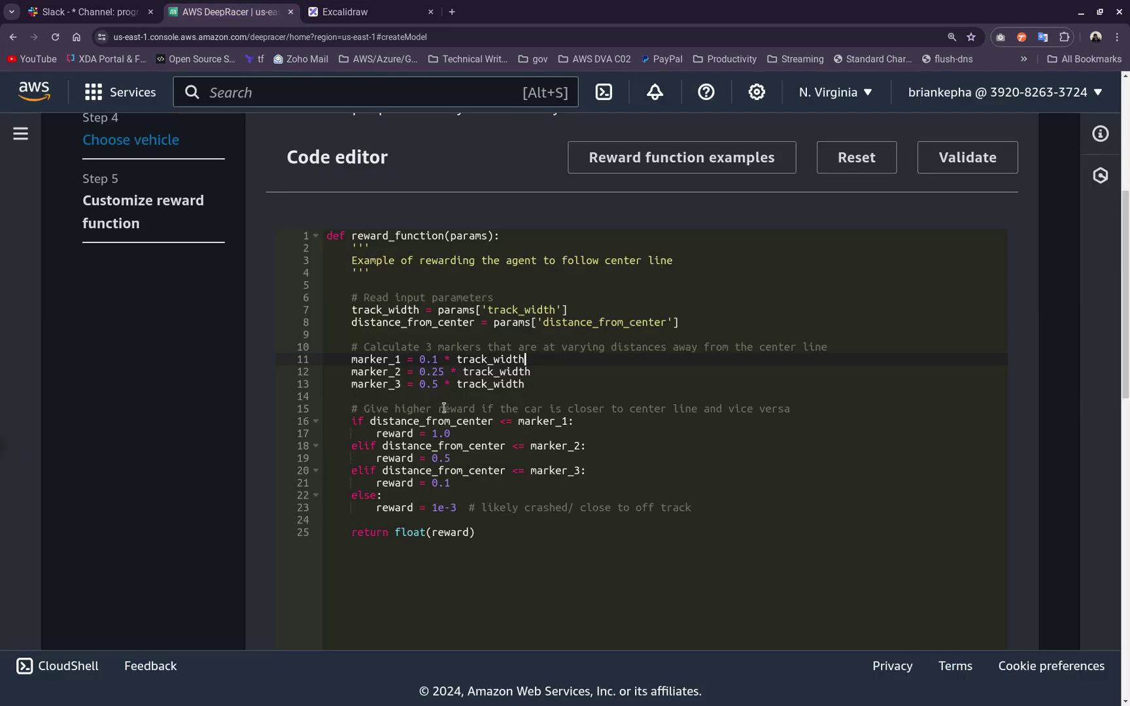
{"action": "left_click", "coordinate": [313, 6]}
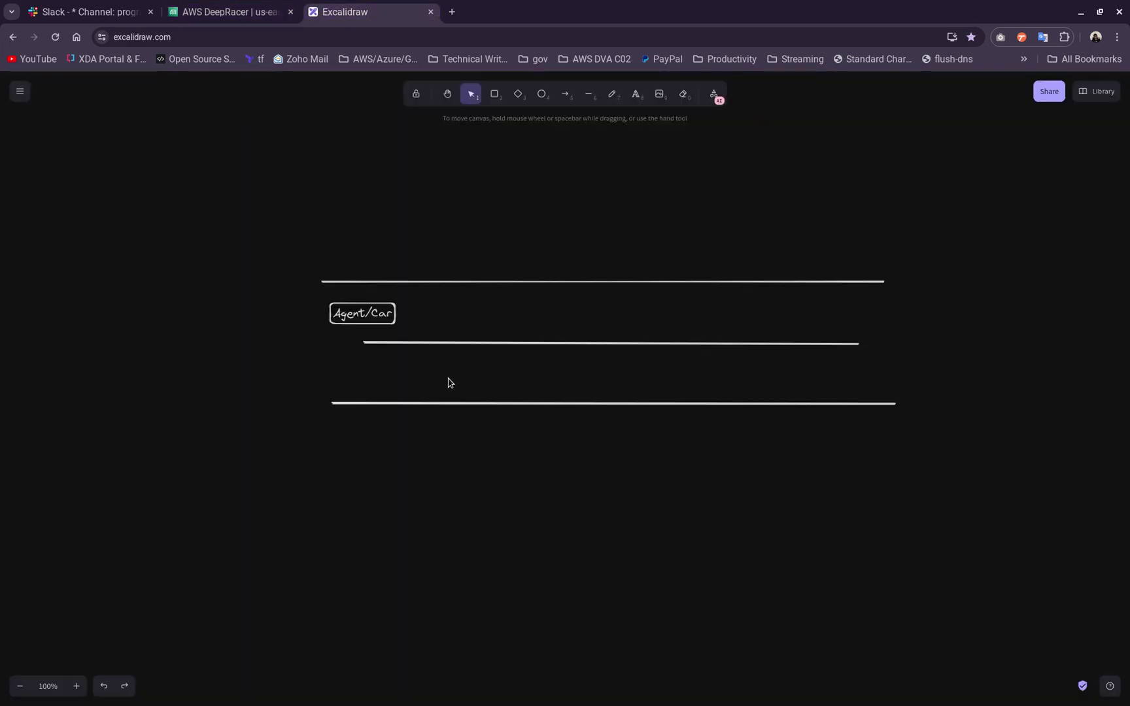
{"action": "left_click", "coordinate": [262, 12]}
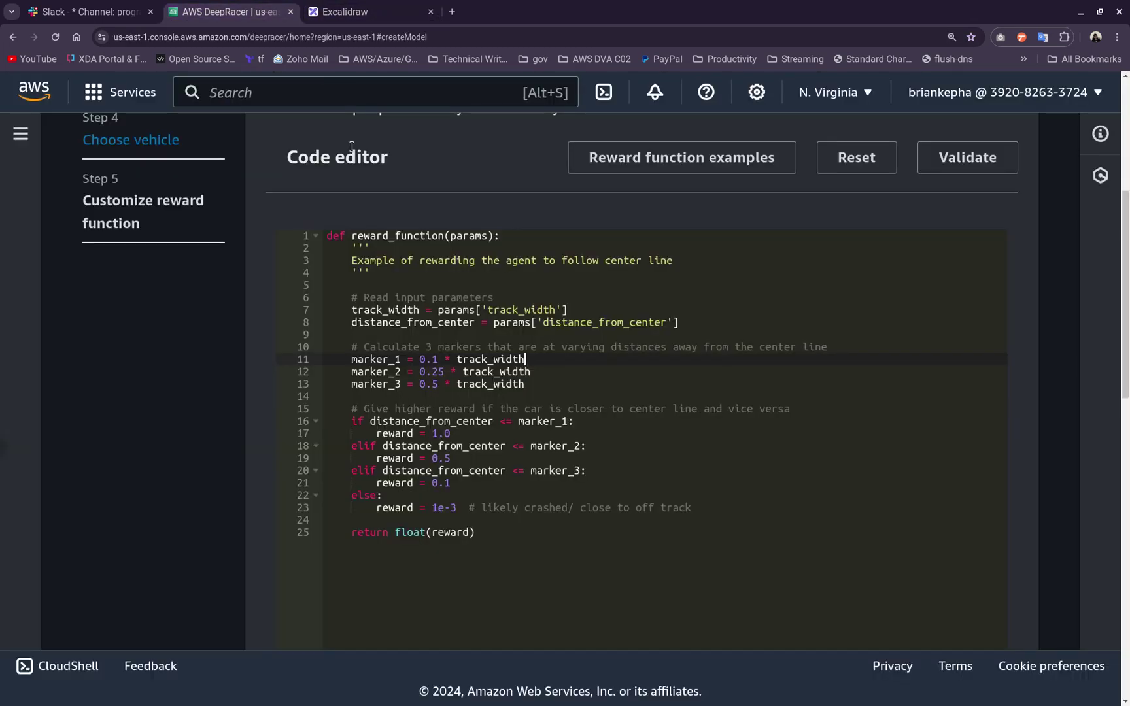
{"action": "key", "text": "ctrl+Tab"}
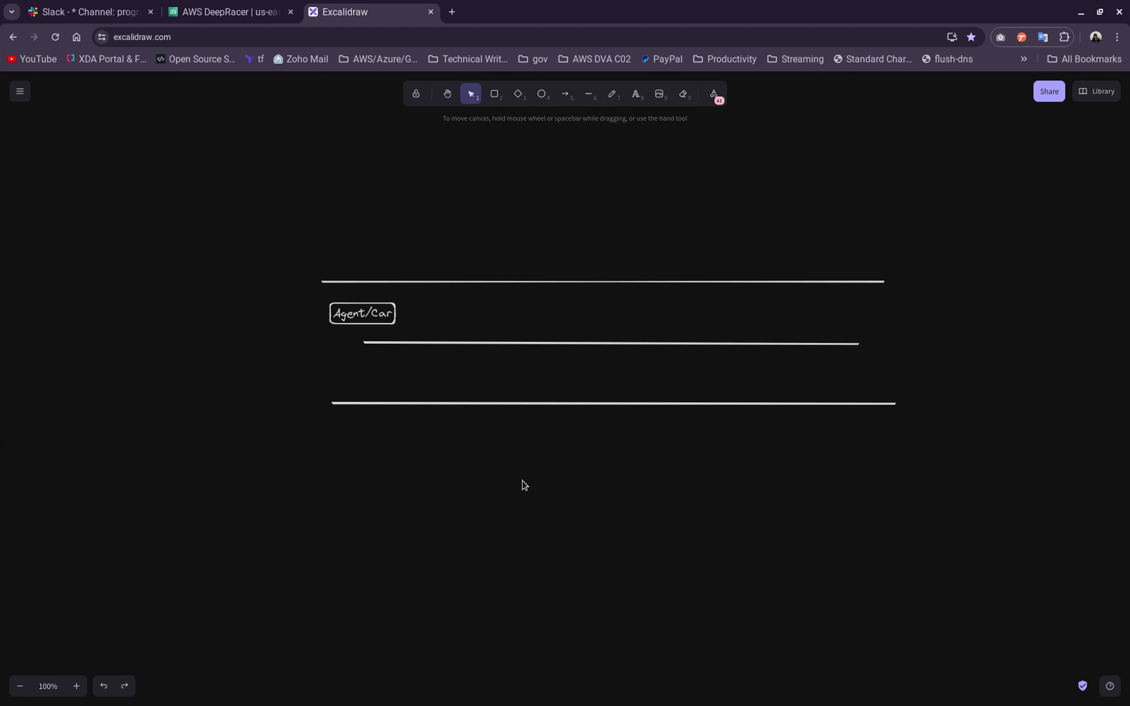
Compare the reward function's distance_from_center conditions and reward values with the track sketch in Excalidraw
{"action": "left_click", "coordinate": [256, 8]}
{"action": "scroll", "coordinate": [487, 348], "scroll_direction": "down", "scroll_amount": 1}
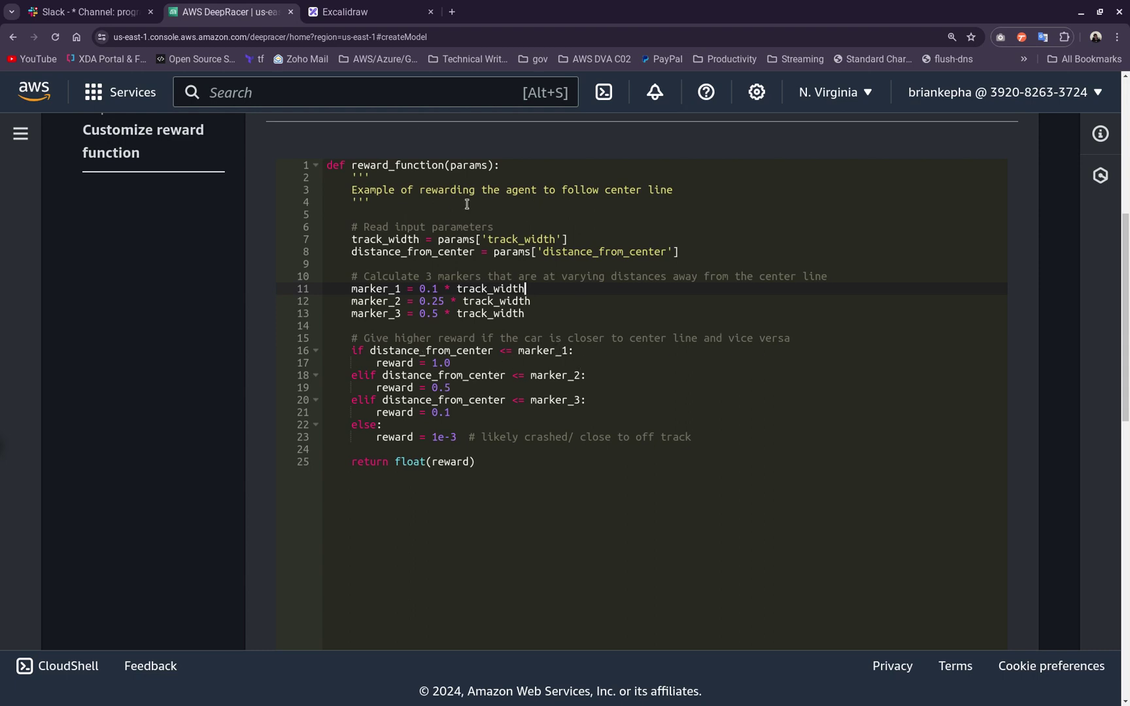
{"action": "left_click", "coordinate": [331, 13]}
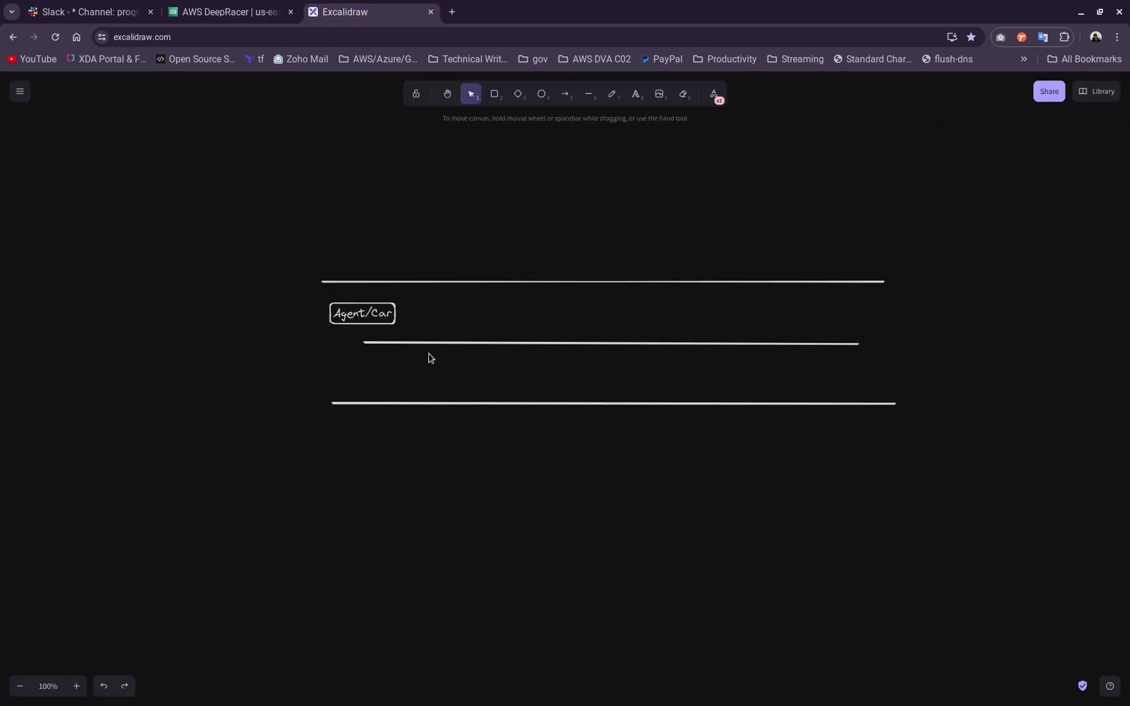
{"action": "left_click", "coordinate": [229, 12]}
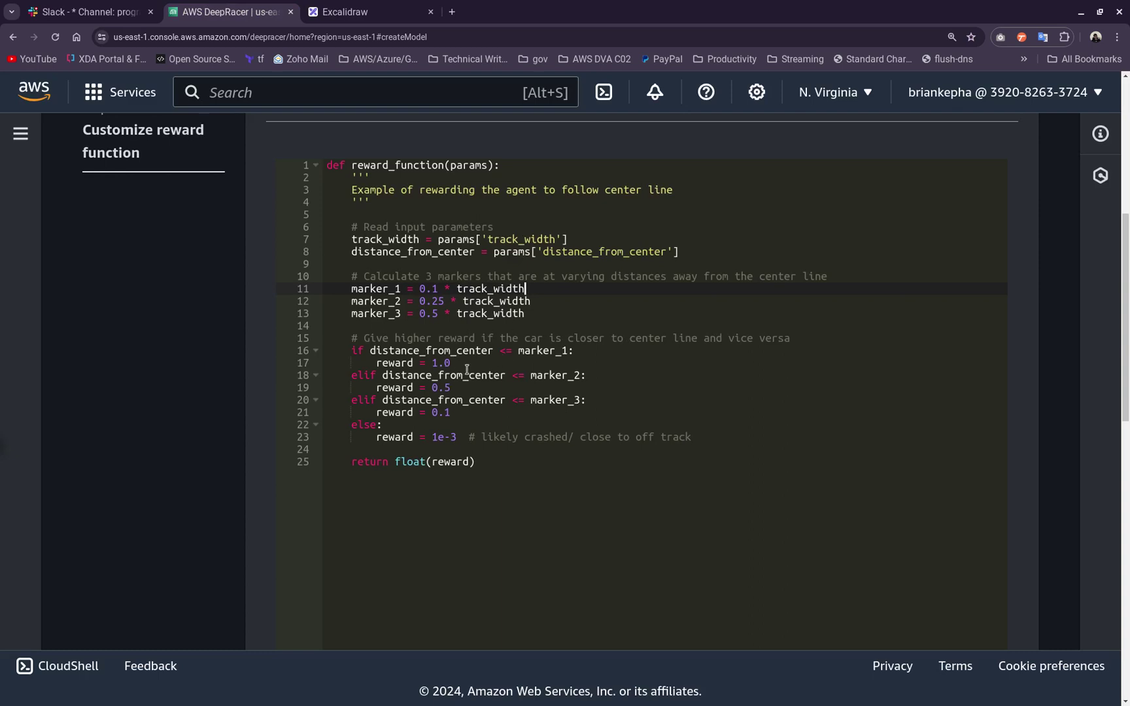
{"action": "left_click", "coordinate": [403, 5]}
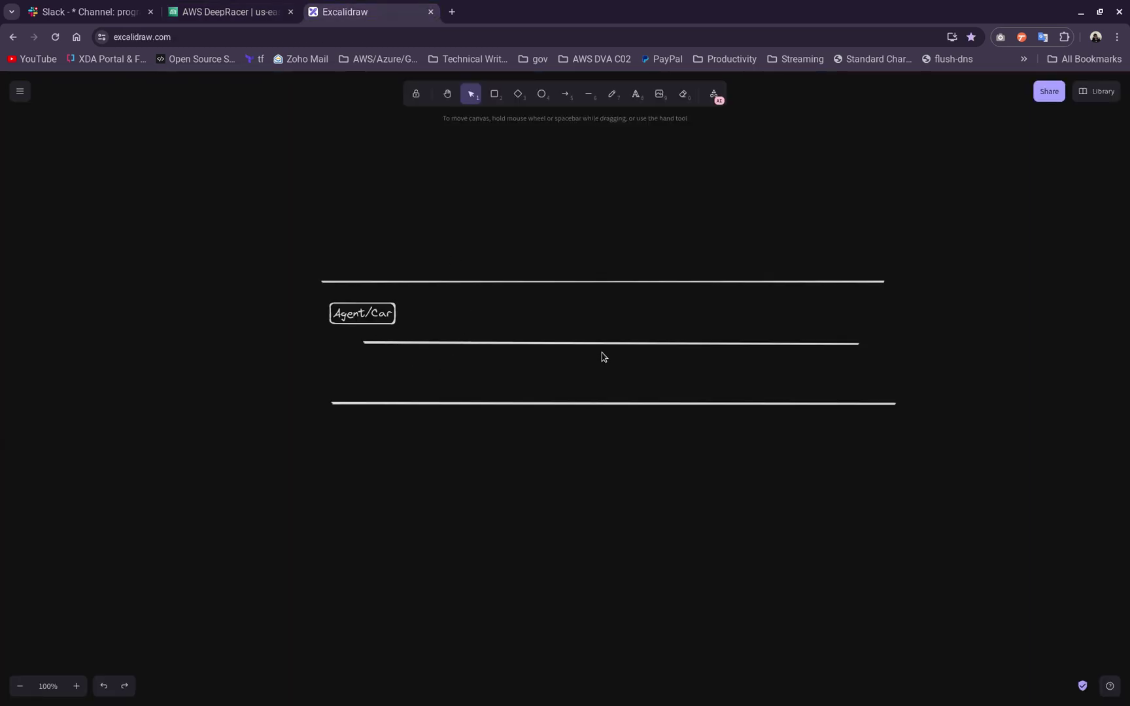
{"action": "left_click", "coordinate": [243, 9]}
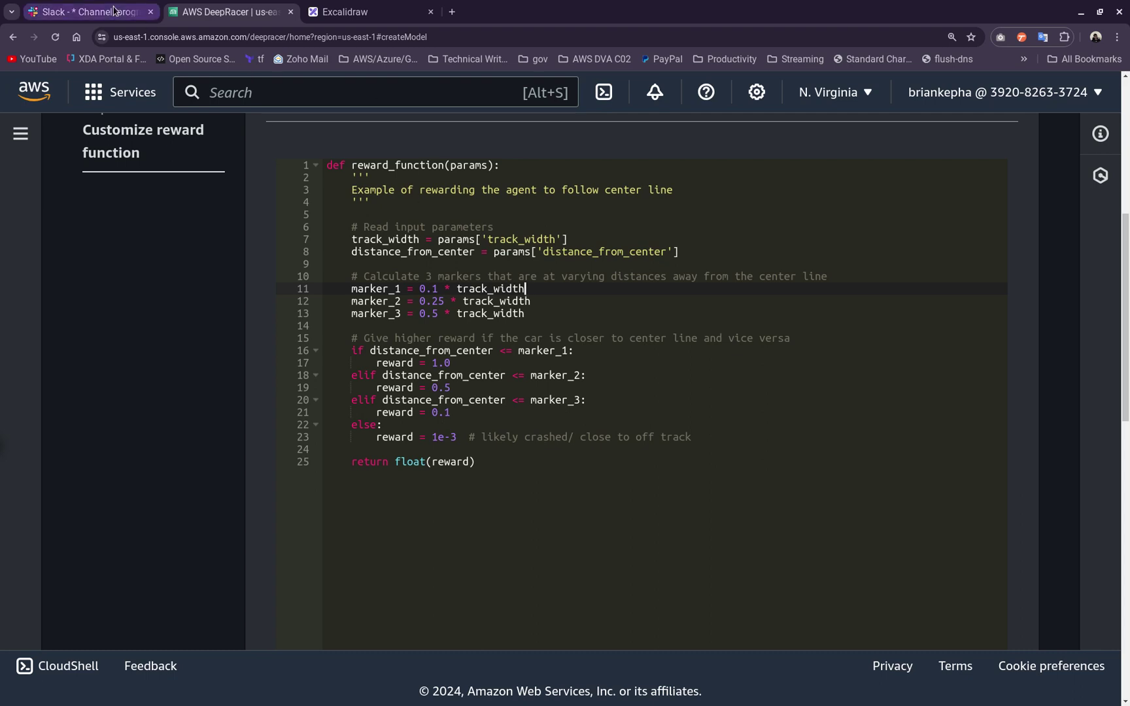
{"action": "left_click", "coordinate": [344, 11]}
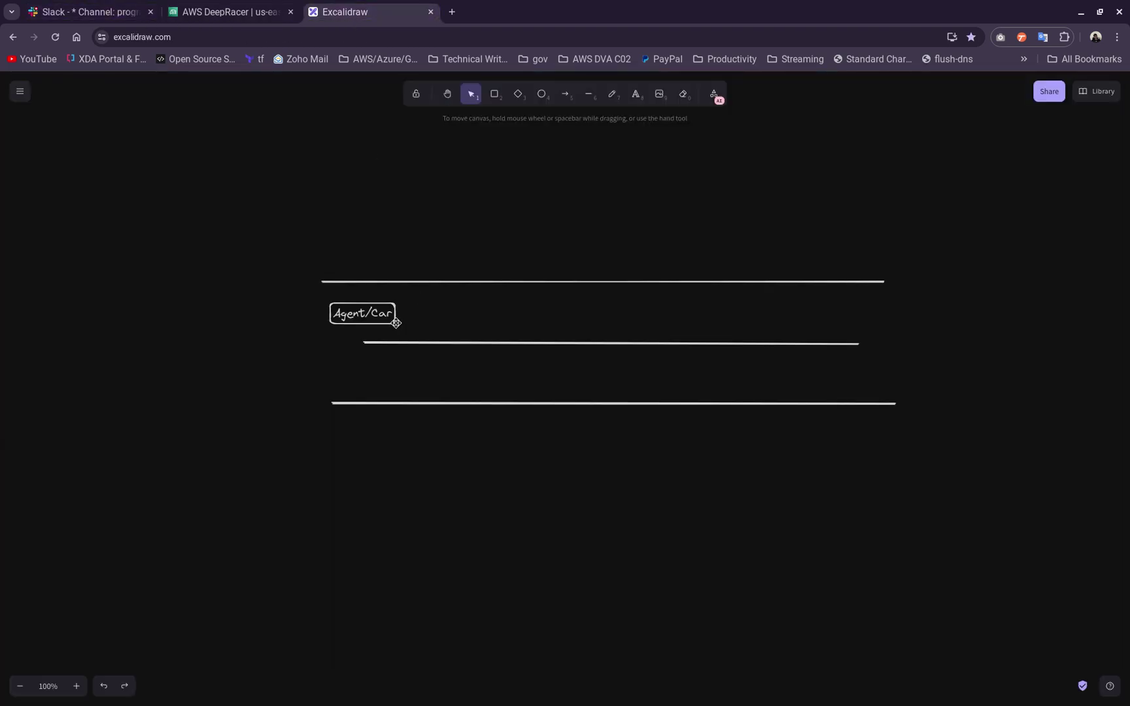
Move the Agent/Car box close to the upper track edge and from there onto the center line
{"action": "mouse_move", "coordinate": [361, 317]}
{"action": "left_mouse_down"}
{"action": "mouse_move", "coordinate": [392, 315]}
{"action": "mouse_move", "coordinate": [376, 314]}
{"action": "left_mouse_up"}
{"action": "left_click_drag", "start_coordinate": [407, 306], "coordinate": [417, 300]}
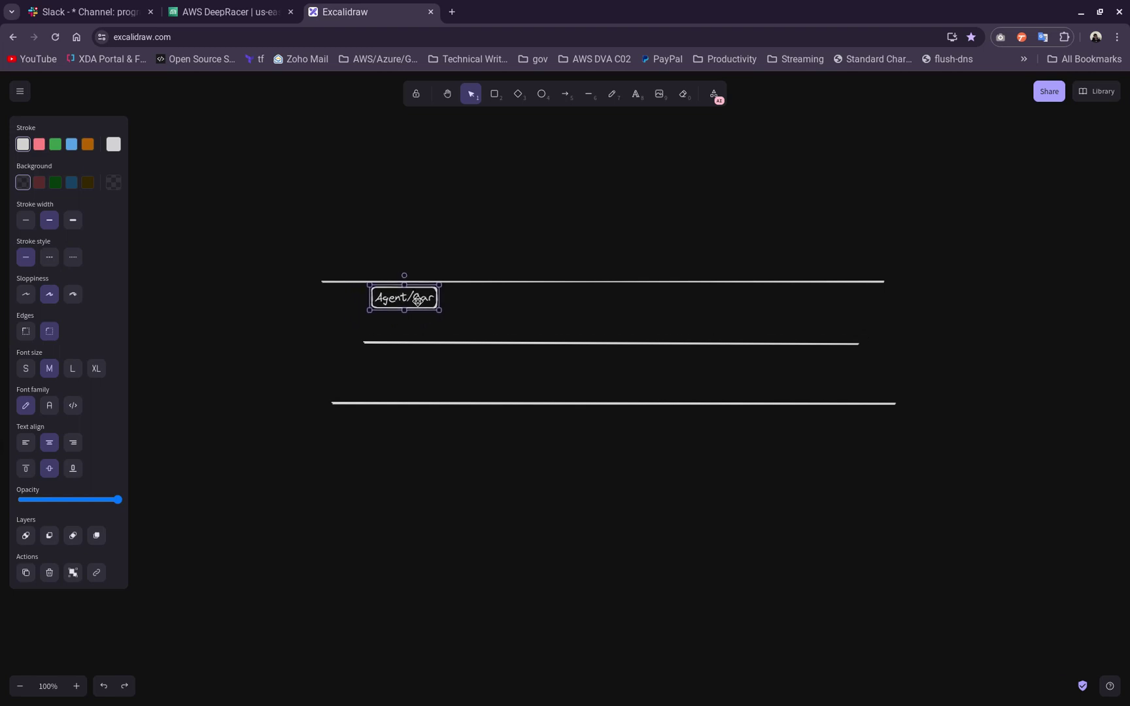
{"action": "left_click_drag", "start_coordinate": [418, 300], "coordinate": [494, 342]}
Switch to AWS DeepRacer and set the training job's maximum time to 30 minutes in the stop conditions
{"action": "left_click", "coordinate": [246, 13]}
{"action": "scroll", "coordinate": [504, 494], "scroll_direction": "down", "scroll_amount": 3}
{"action": "scroll", "coordinate": [747, 477], "scroll_direction": "down", "scroll_amount": 7}
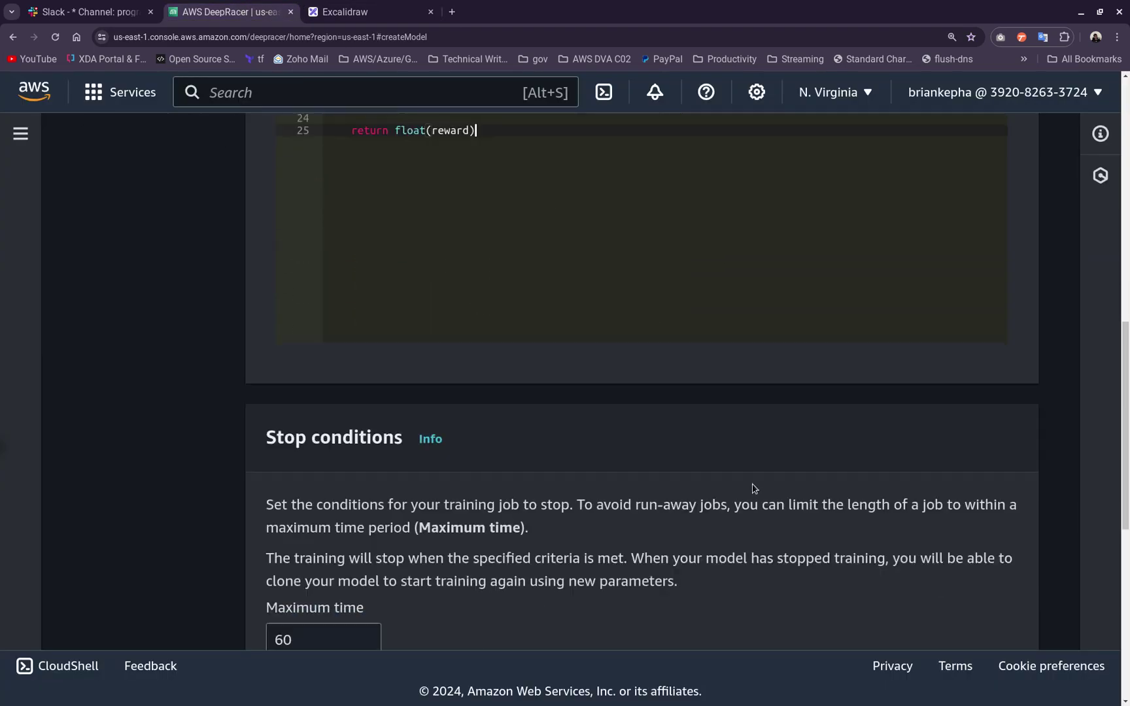
{"action": "scroll", "coordinate": [605, 458], "scroll_direction": "up", "scroll_amount": 4}
{"action": "scroll", "coordinate": [605, 458], "scroll_direction": "down", "scroll_amount": 3}
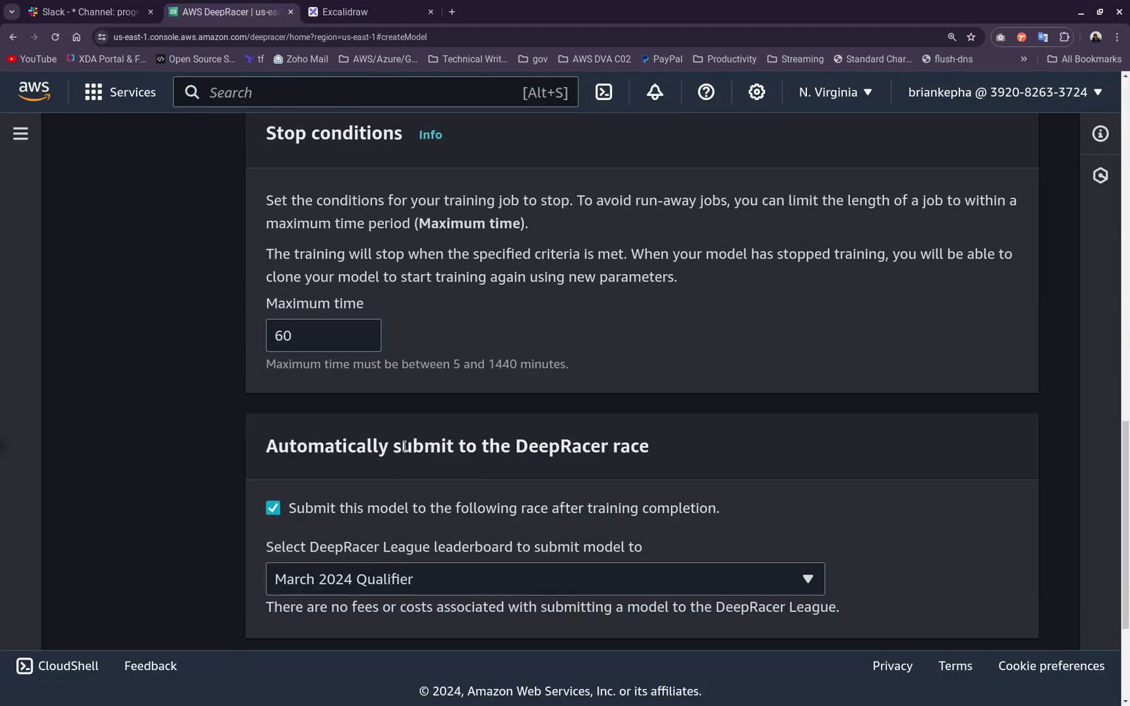
{"action": "left_click_drag", "start_coordinate": [799, 254], "coordinate": [776, 255]}
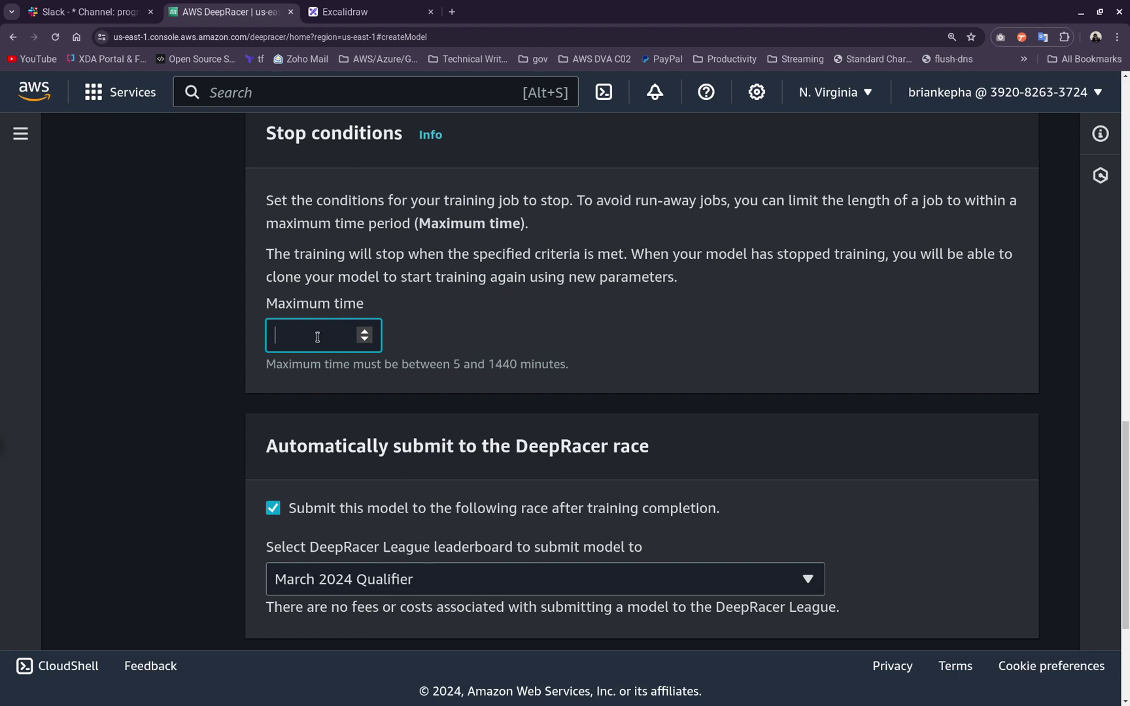
Turn off automatic submission of the model to the DeepRacer race after training completion
{"action": "scroll", "coordinate": [335, 402], "scroll_direction": "down", "scroll_amount": 3}
{"action": "scroll", "coordinate": [388, 429], "scroll_direction": "up", "scroll_amount": 3}
{"action": "scroll", "coordinate": [406, 442], "scroll_direction": "down", "scroll_amount": 2}
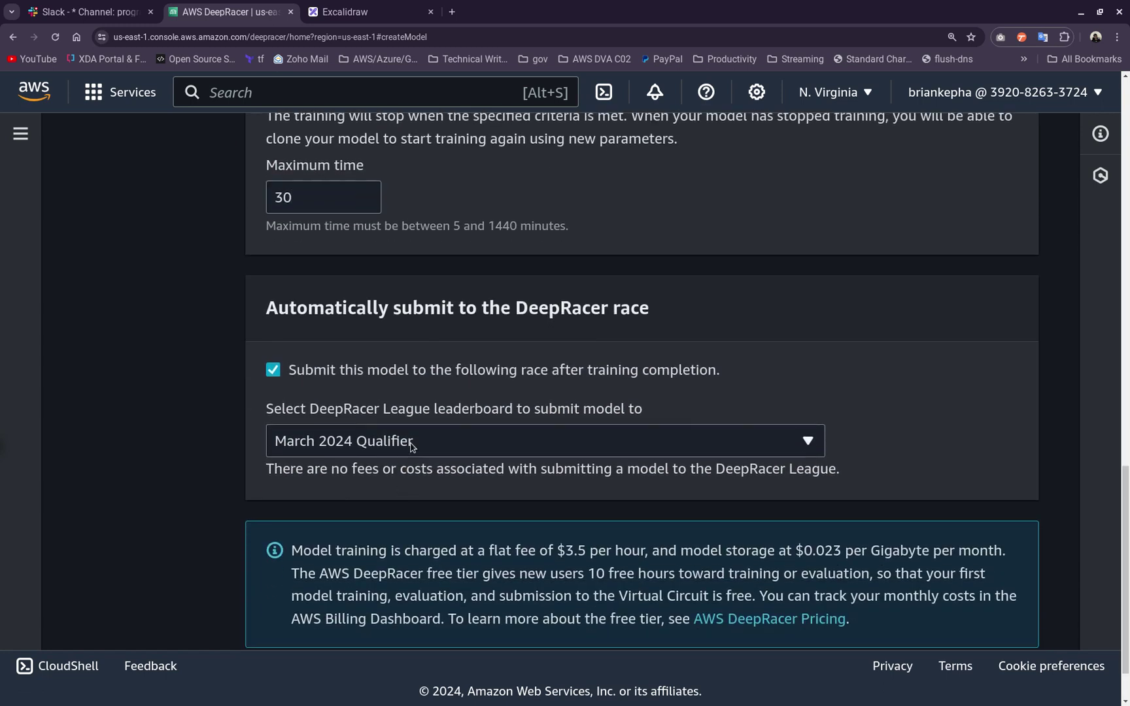
{"action": "left_click", "coordinate": [412, 447]}
{"action": "left_click", "coordinate": [412, 447]}
{"action": "left_click", "coordinate": [412, 447]}
{"action": "left_click", "coordinate": [412, 447]}
{"action": "left_click", "coordinate": [273, 370]}
Create the model with the configured settings and view its training page
{"action": "scroll", "coordinate": [505, 405], "scroll_direction": "down", "scroll_amount": 1}
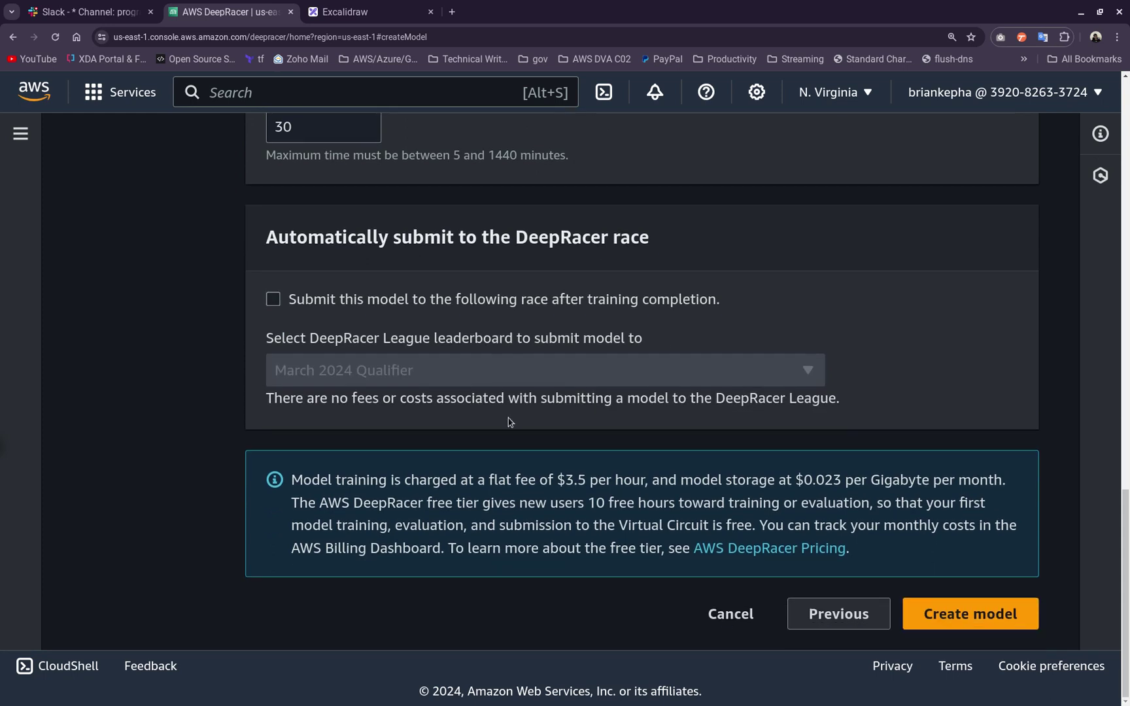
{"action": "left_click", "coordinate": [952, 615]}
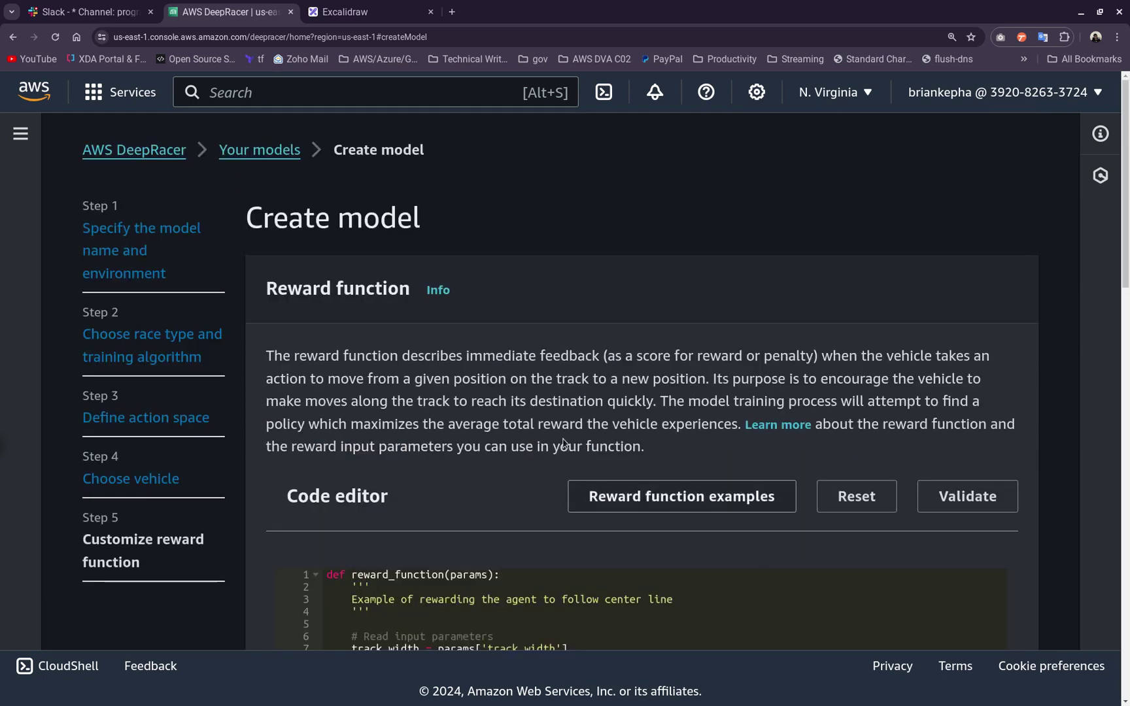
{"action": "scroll", "coordinate": [558, 452], "scroll_direction": "down", "scroll_amount": 15}
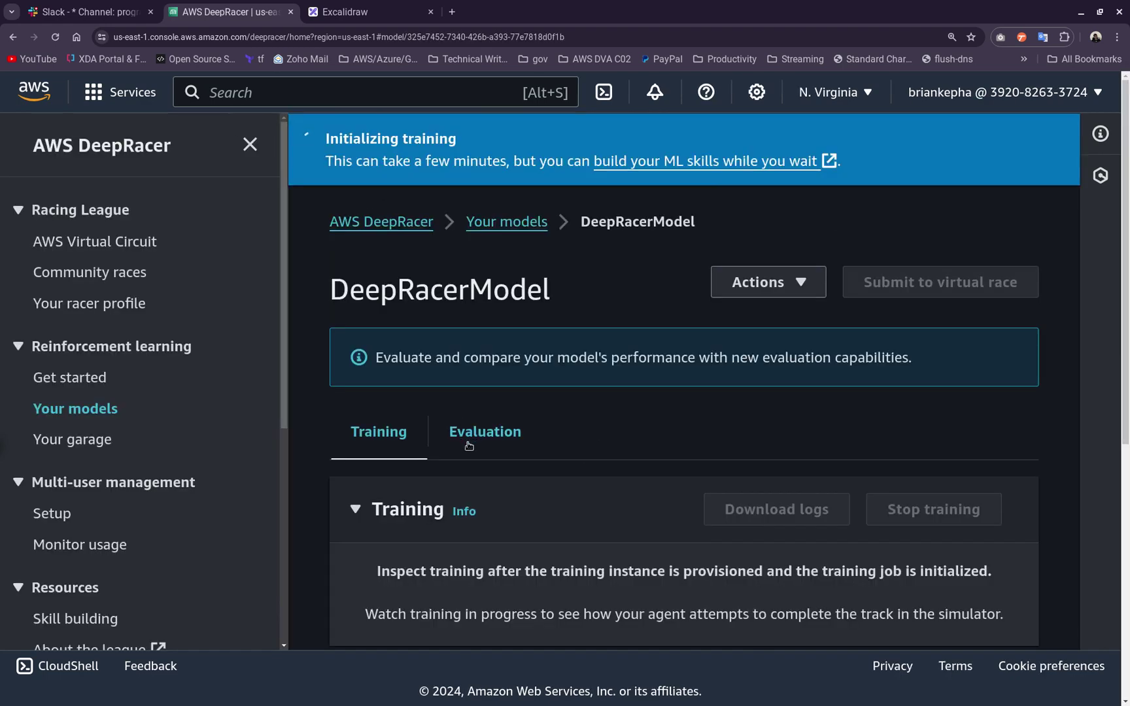
{"action": "scroll", "coordinate": [542, 447], "scroll_direction": "down", "scroll_amount": 1}
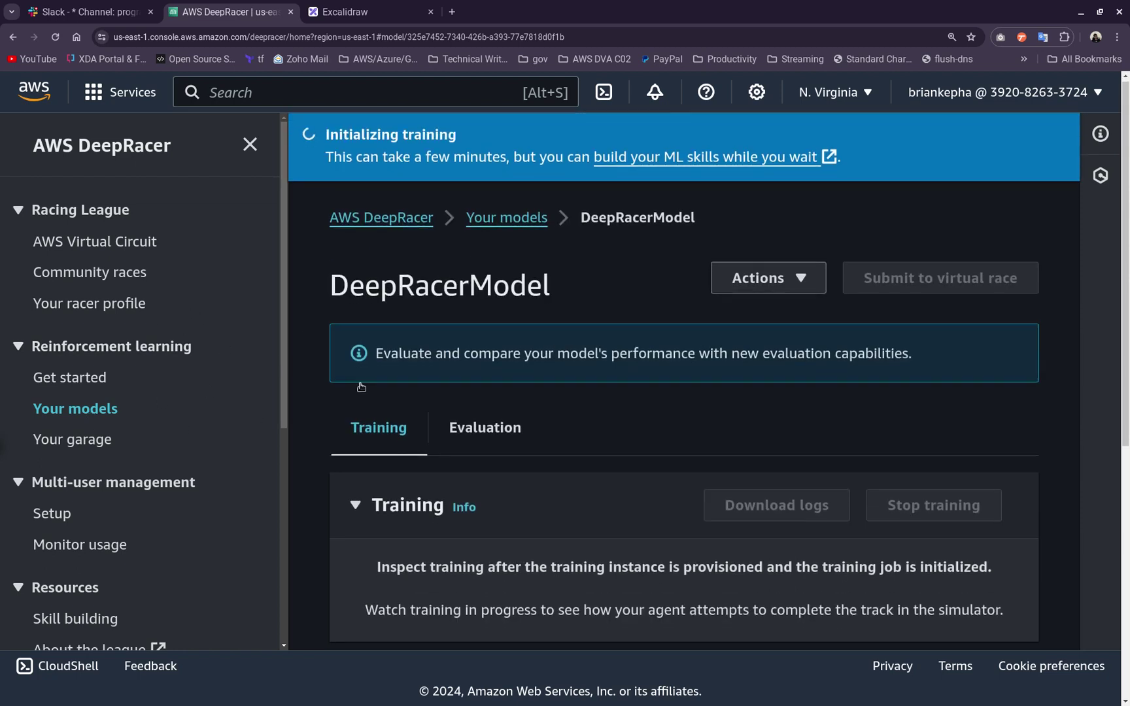
Go to the list of your models, select testDemoModel and open its details
{"action": "left_click", "coordinate": [92, 413]}
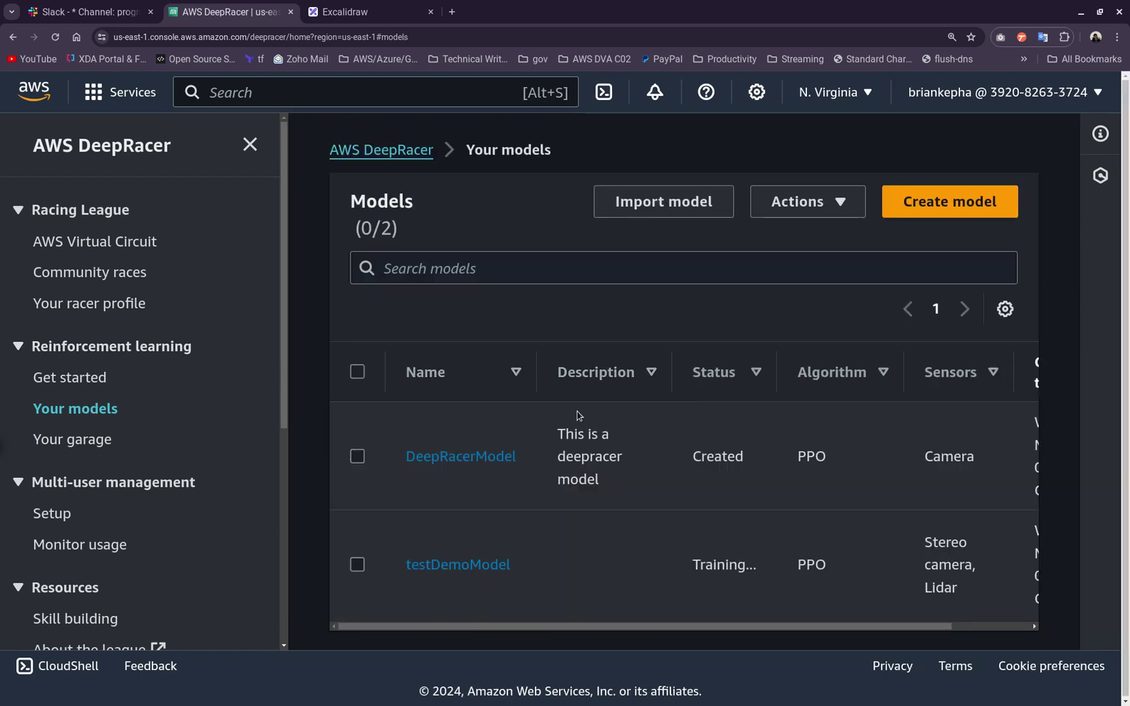
{"action": "left_click", "coordinate": [356, 563]}
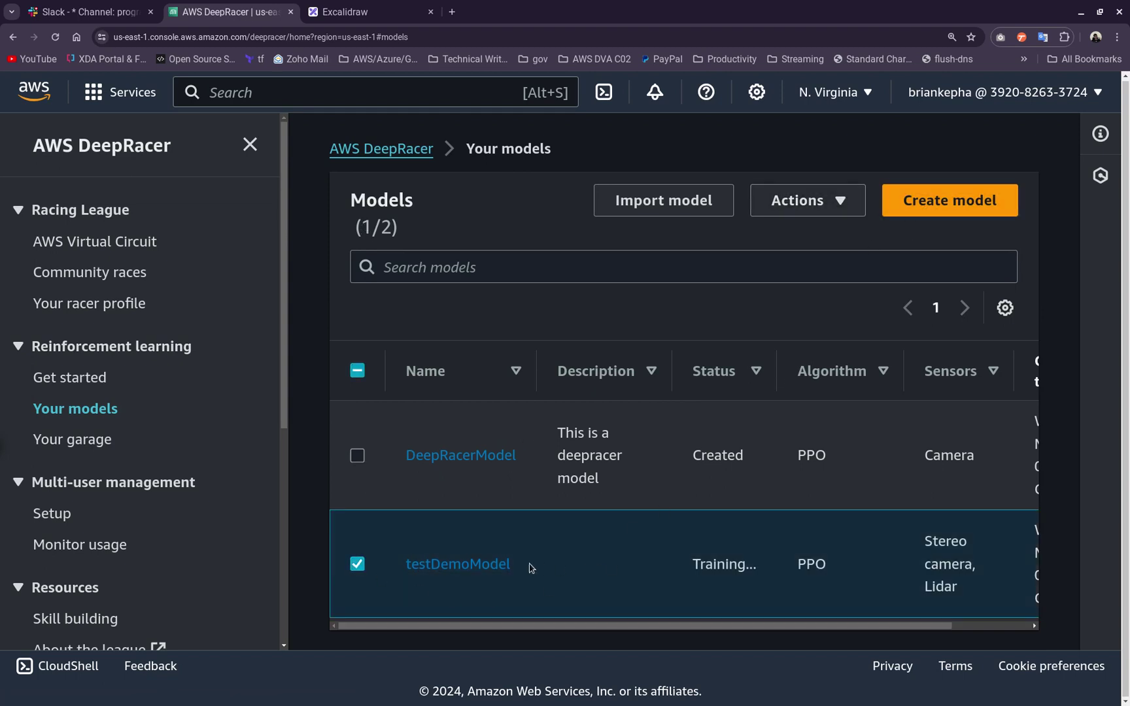
{"action": "left_click", "coordinate": [492, 565]}
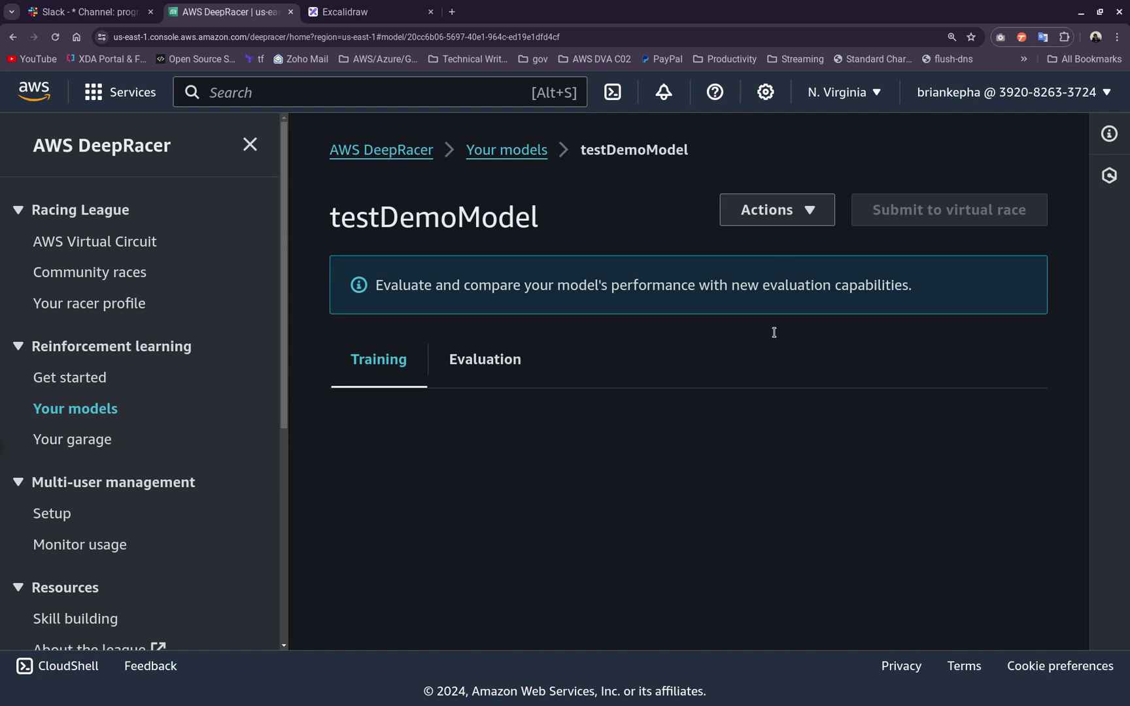
Close the side navigation and examine testDemoModel's reward graph and simulation video stream
{"action": "scroll", "coordinate": [687, 341], "scroll_direction": "down", "scroll_amount": 8}
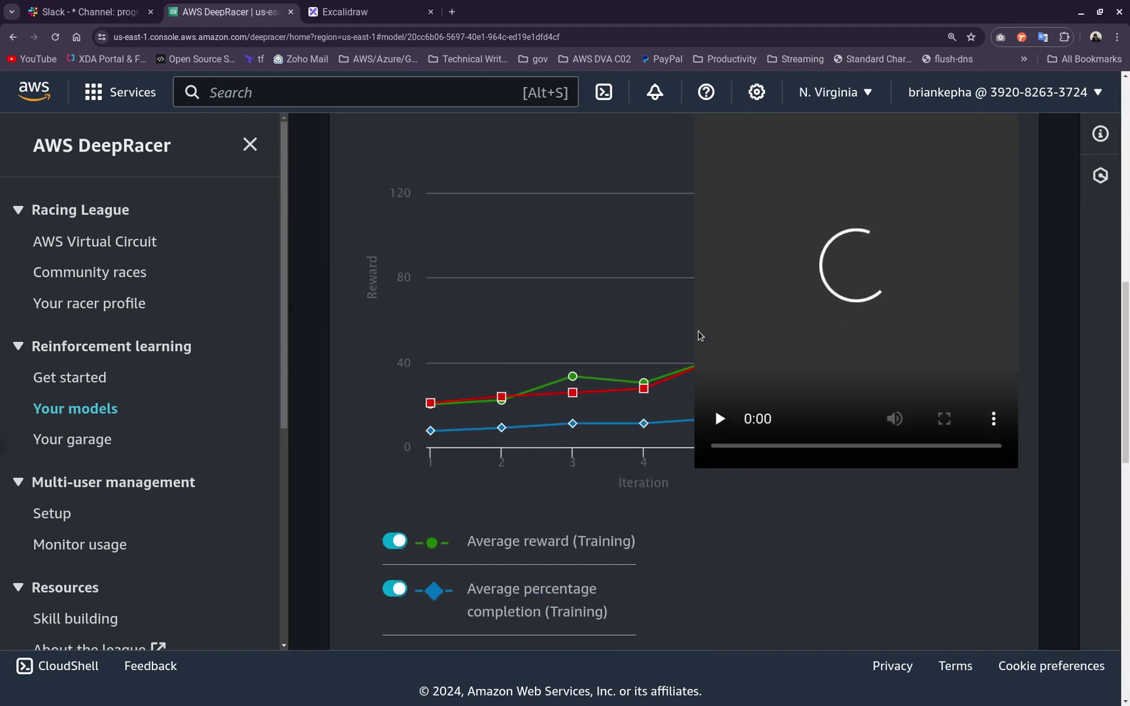
{"action": "scroll", "coordinate": [728, 393], "scroll_direction": "up", "scroll_amount": 3}
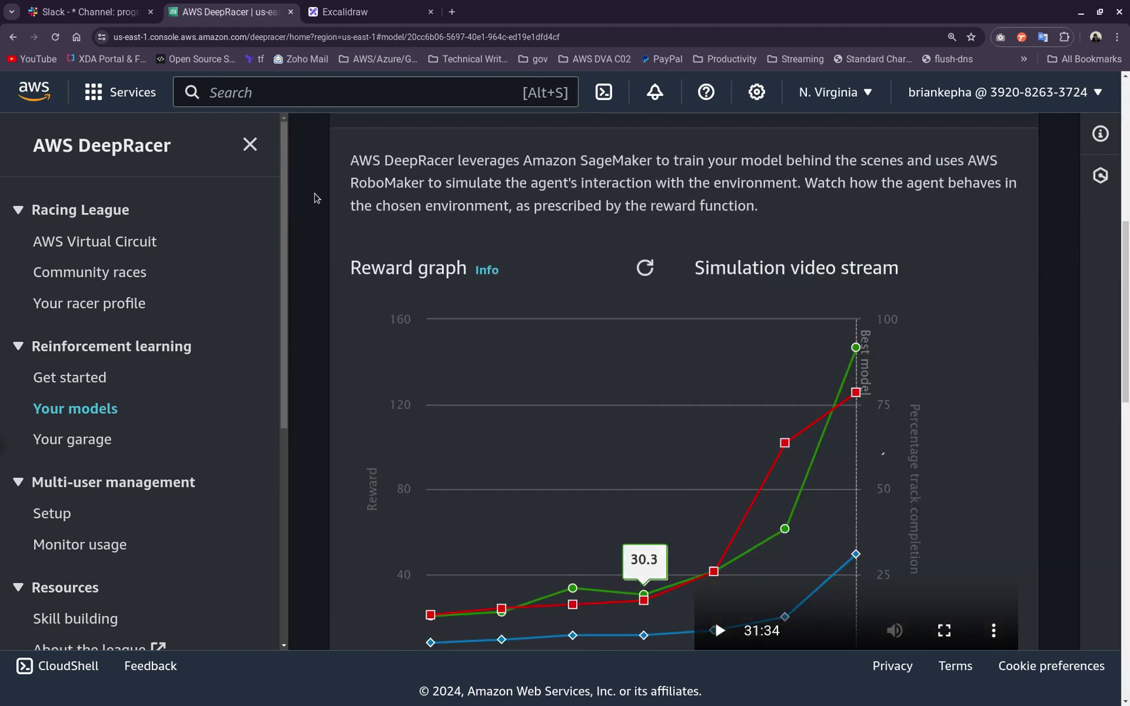
{"action": "left_click", "coordinate": [250, 144]}
{"action": "scroll", "coordinate": [498, 366], "scroll_direction": "down", "scroll_amount": 2}
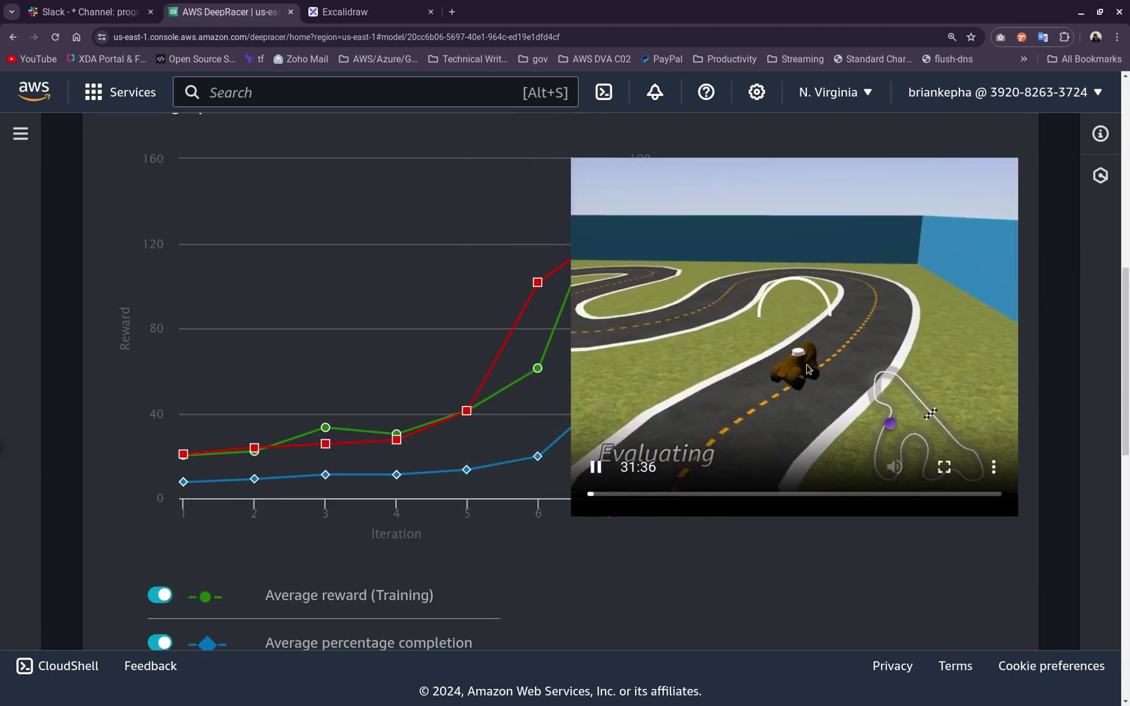
{"action": "mouse_move", "coordinate": [456, 474]}
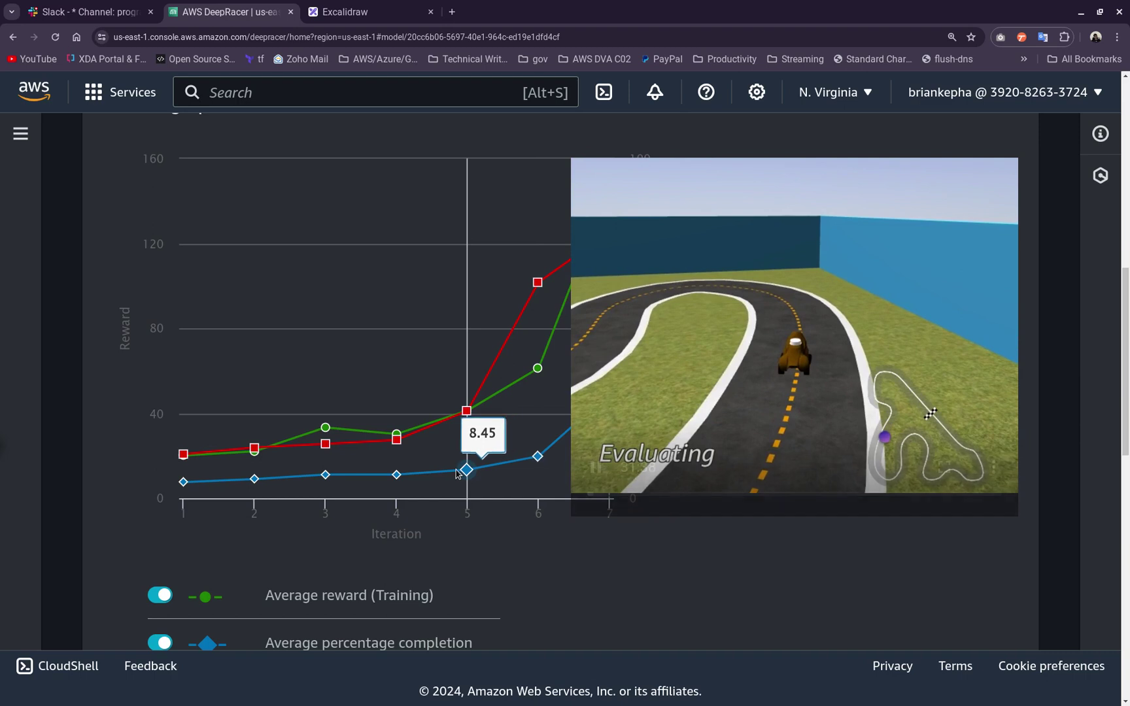
Compare testDemoModel's average reward and percentage completion curves with their legend and the simulation video stream
{"action": "scroll", "coordinate": [341, 543], "scroll_direction": "down", "scroll_amount": 2}
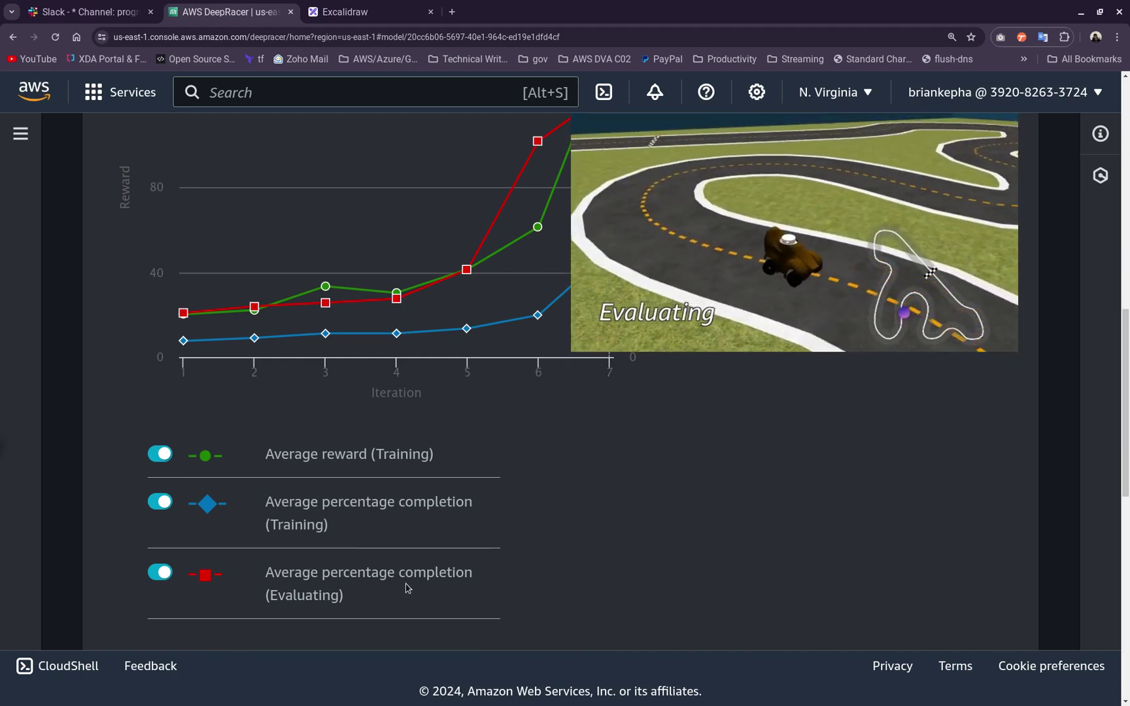
{"action": "scroll", "coordinate": [416, 585], "scroll_direction": "up", "scroll_amount": 1}
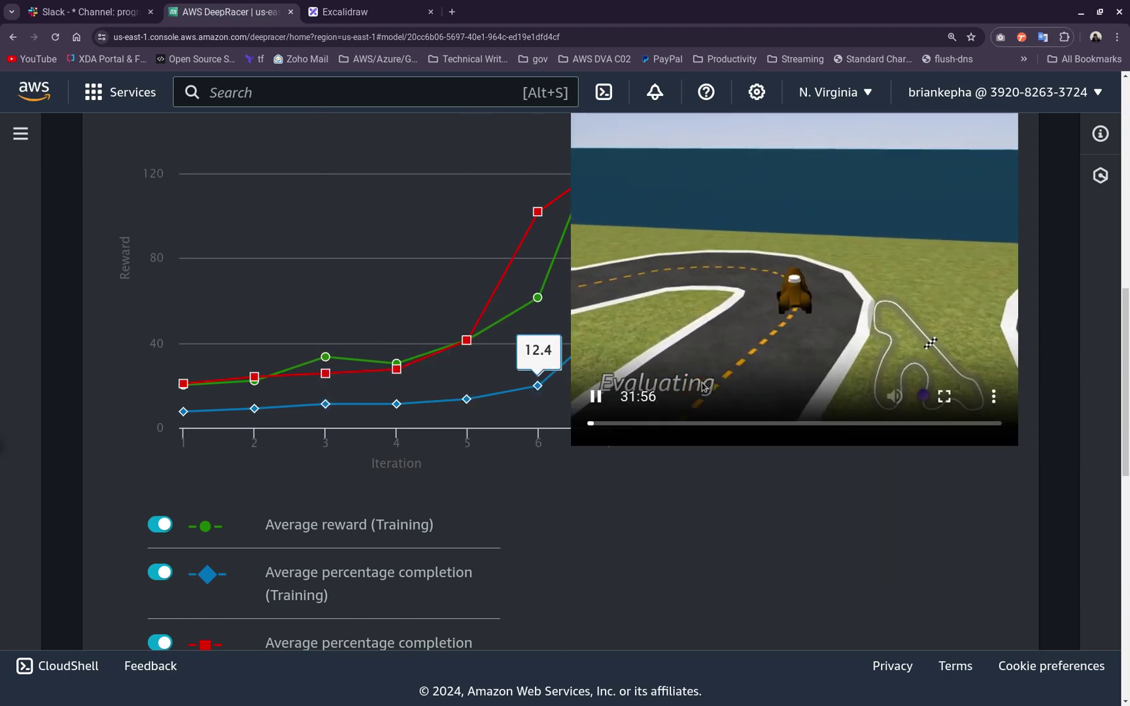
{"action": "scroll", "coordinate": [714, 397], "scroll_direction": "up", "scroll_amount": 2}
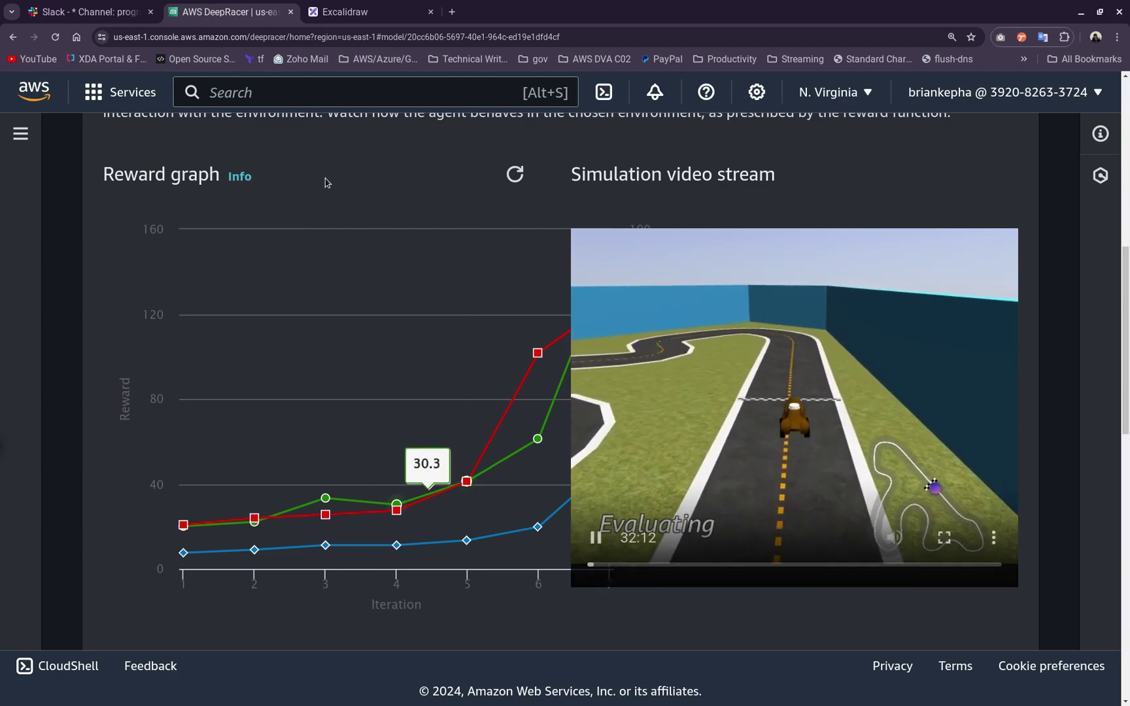
{"action": "scroll", "coordinate": [538, 314], "scroll_direction": "down", "scroll_amount": 3}
{"action": "scroll", "coordinate": [202, 235], "scroll_direction": "up", "scroll_amount": 10}
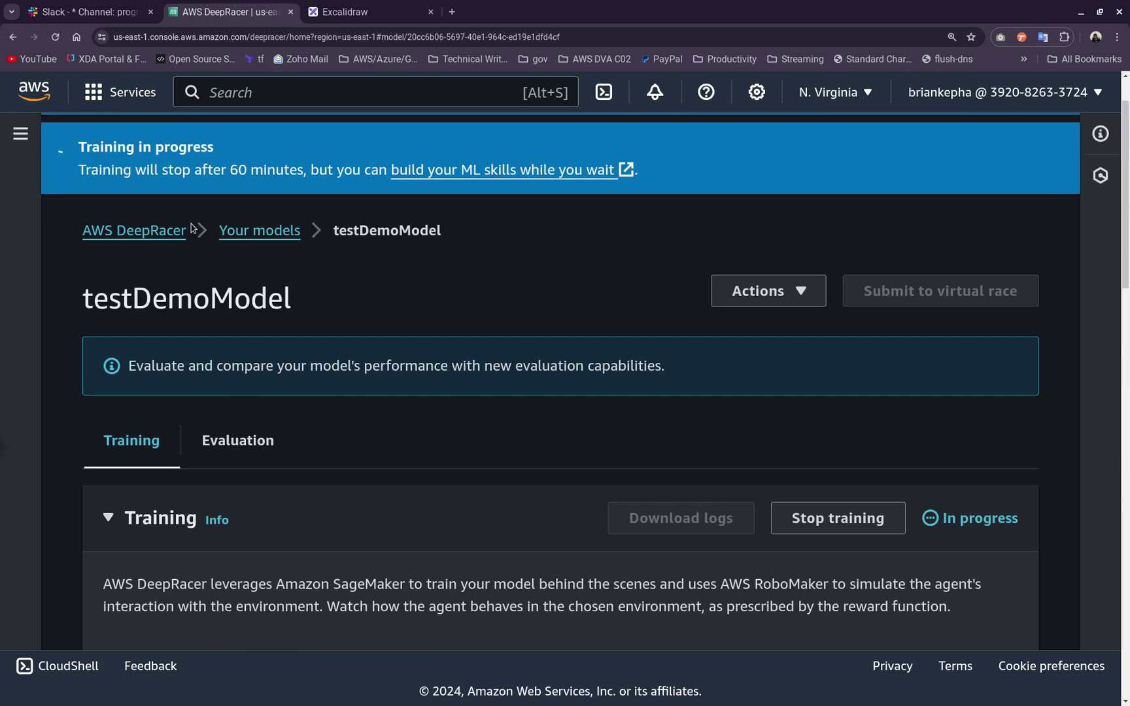
Return to the list of your models and open DeepRacerModel's details
{"action": "left_click", "coordinate": [145, 237]}
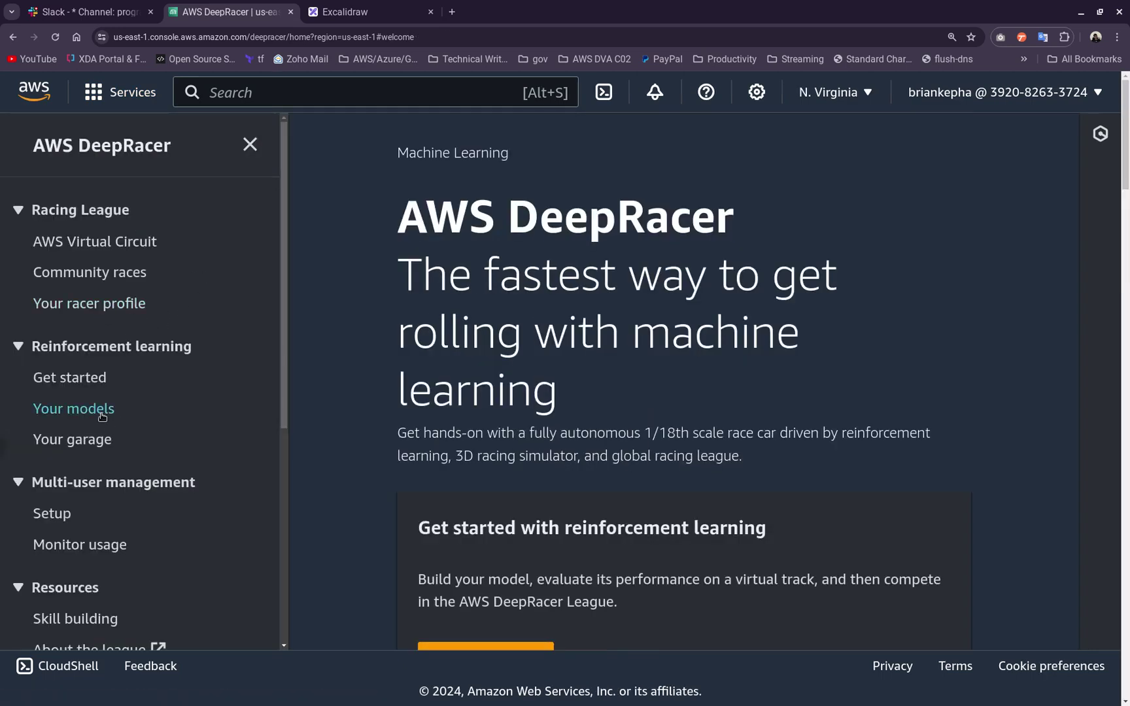
{"action": "left_click", "coordinate": [102, 412]}
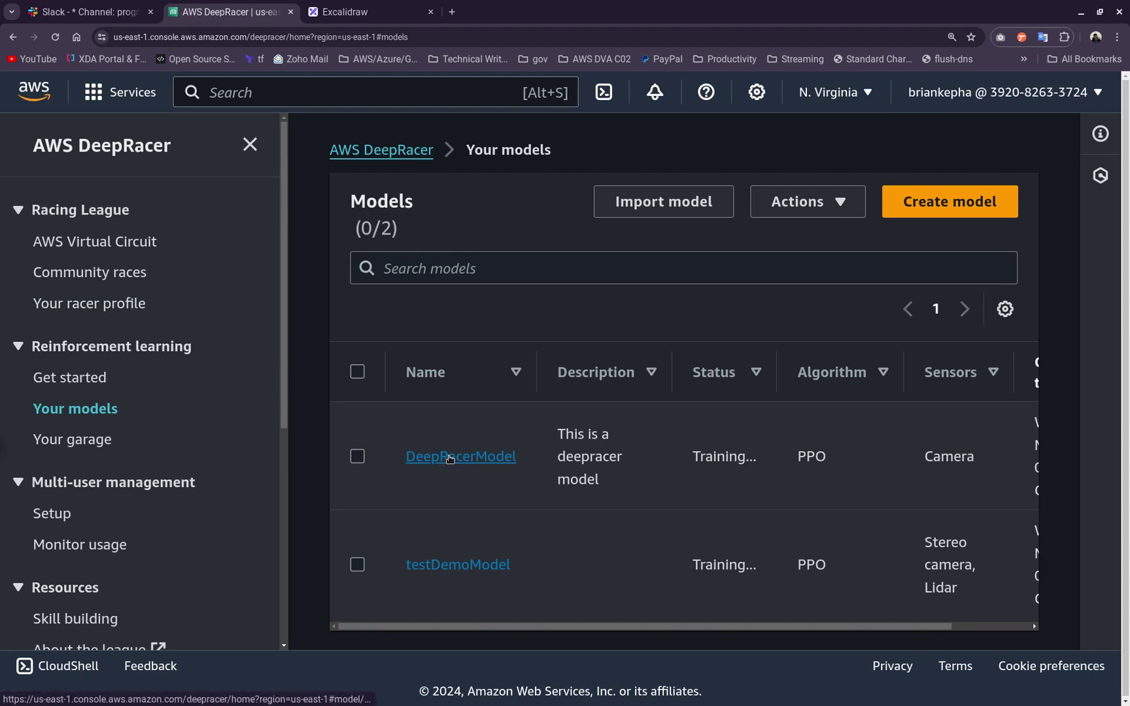
{"action": "left_click", "coordinate": [442, 463]}
Examine DeepRacerModel's training status, action space and hyperparameters, hiding the side navigation to show the full configuration
{"action": "scroll", "coordinate": [862, 409], "scroll_direction": "down", "scroll_amount": 6}
{"action": "scroll", "coordinate": [757, 444], "scroll_direction": "up", "scroll_amount": 5}
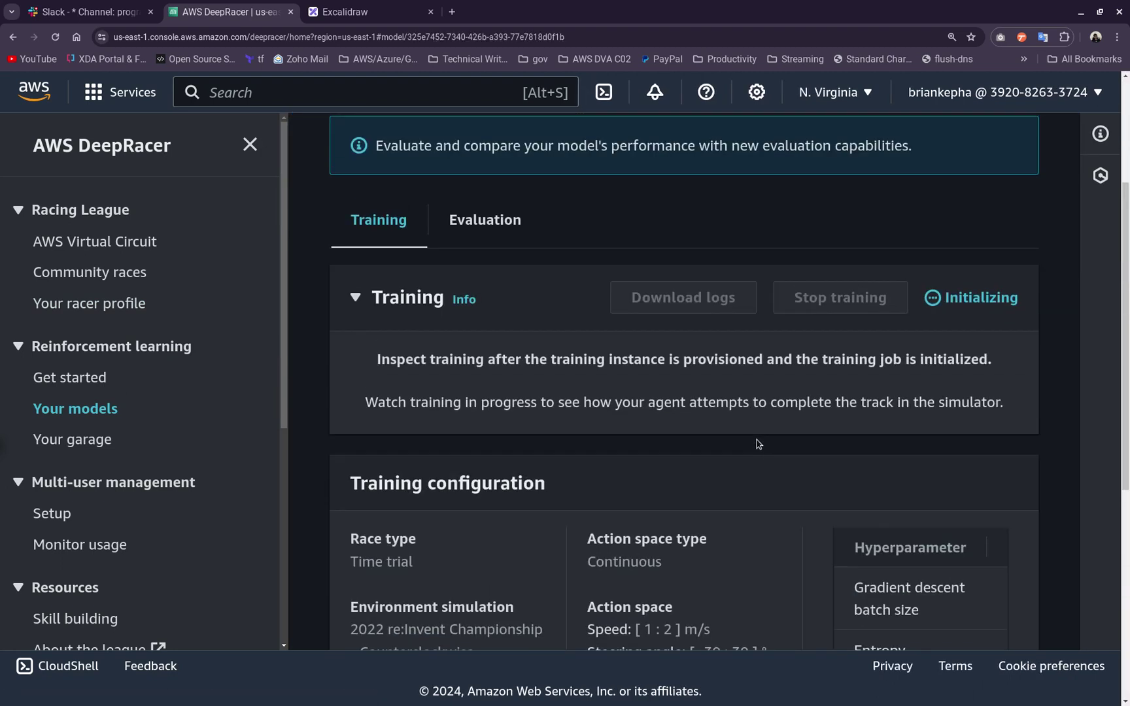
{"action": "scroll", "coordinate": [651, 476], "scroll_direction": "down", "scroll_amount": 4}
{"action": "scroll", "coordinate": [713, 421], "scroll_direction": "up", "scroll_amount": 4}
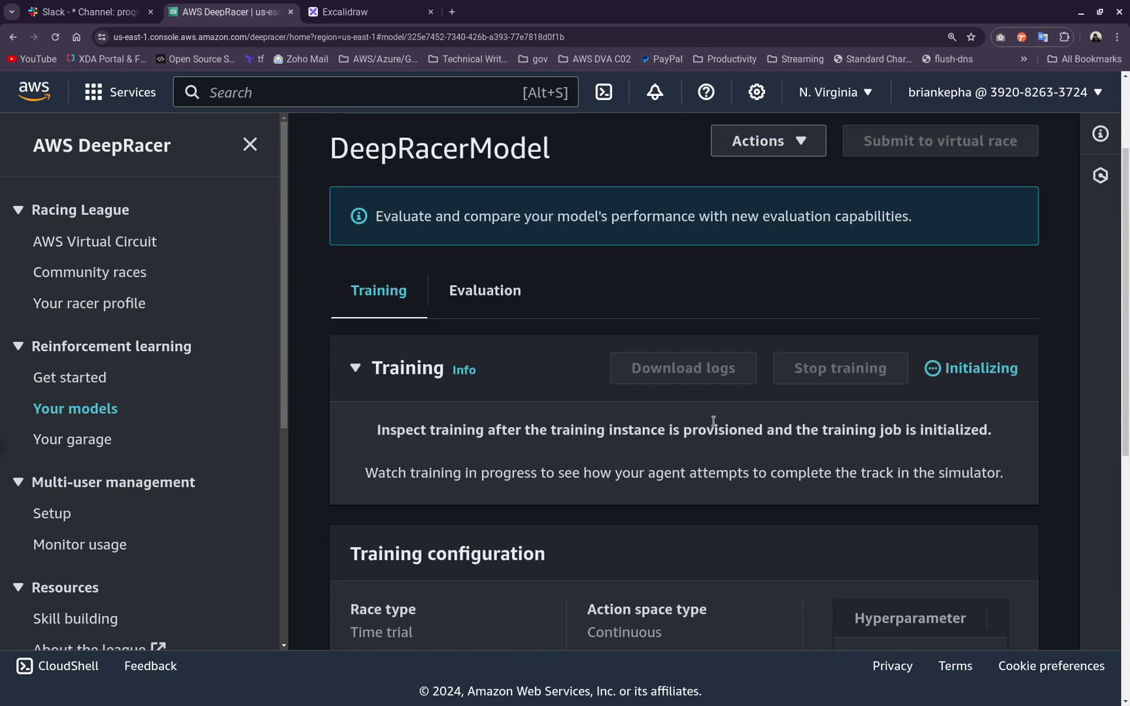
{"action": "scroll", "coordinate": [772, 406], "scroll_direction": "down", "scroll_amount": 7}
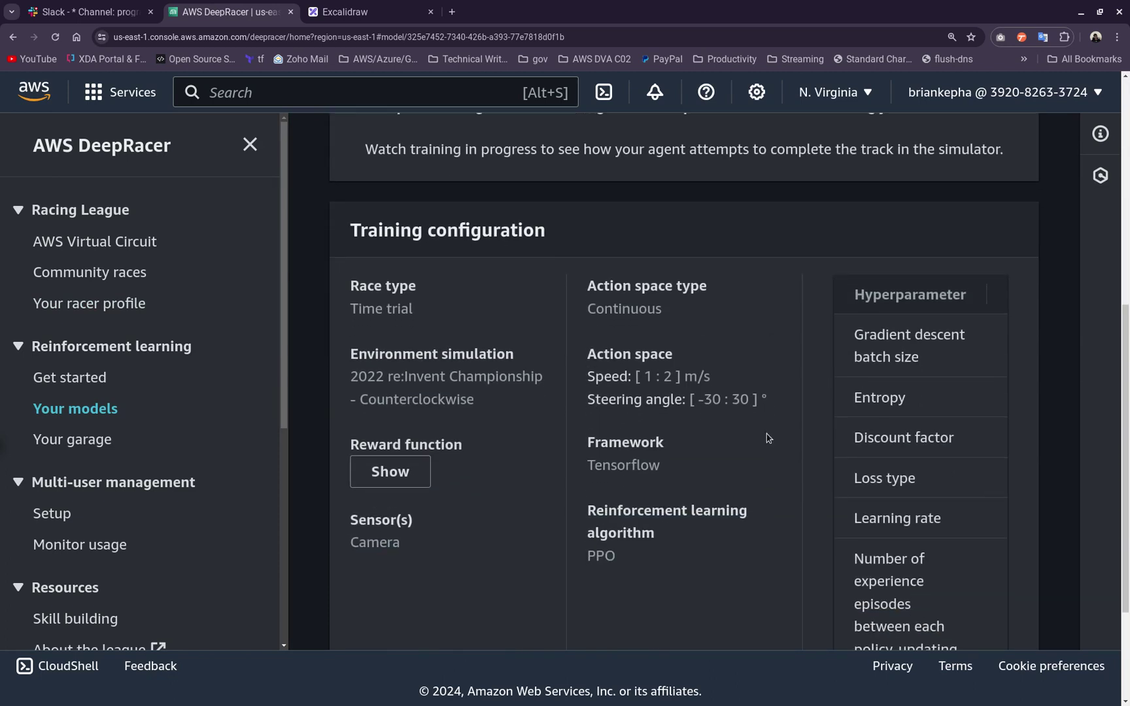
{"action": "scroll", "coordinate": [774, 436], "scroll_direction": "up", "scroll_amount": 4}
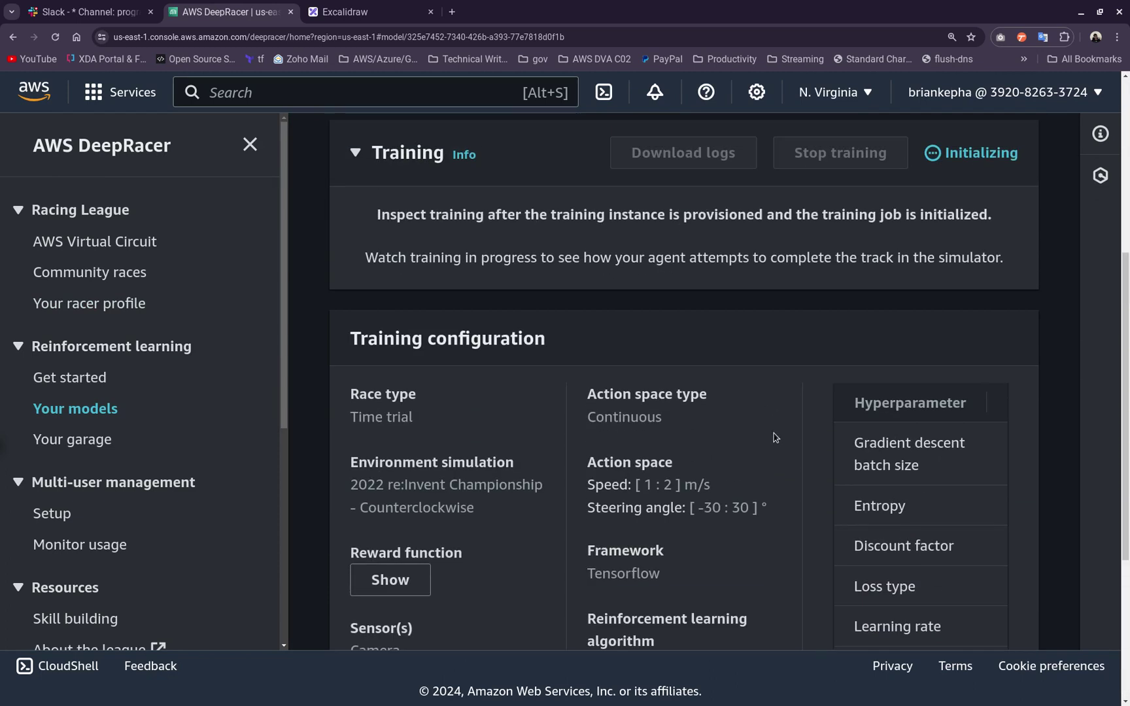
{"action": "left_click", "coordinate": [249, 148]}
{"action": "scroll", "coordinate": [805, 378], "scroll_direction": "down", "scroll_amount": 3}
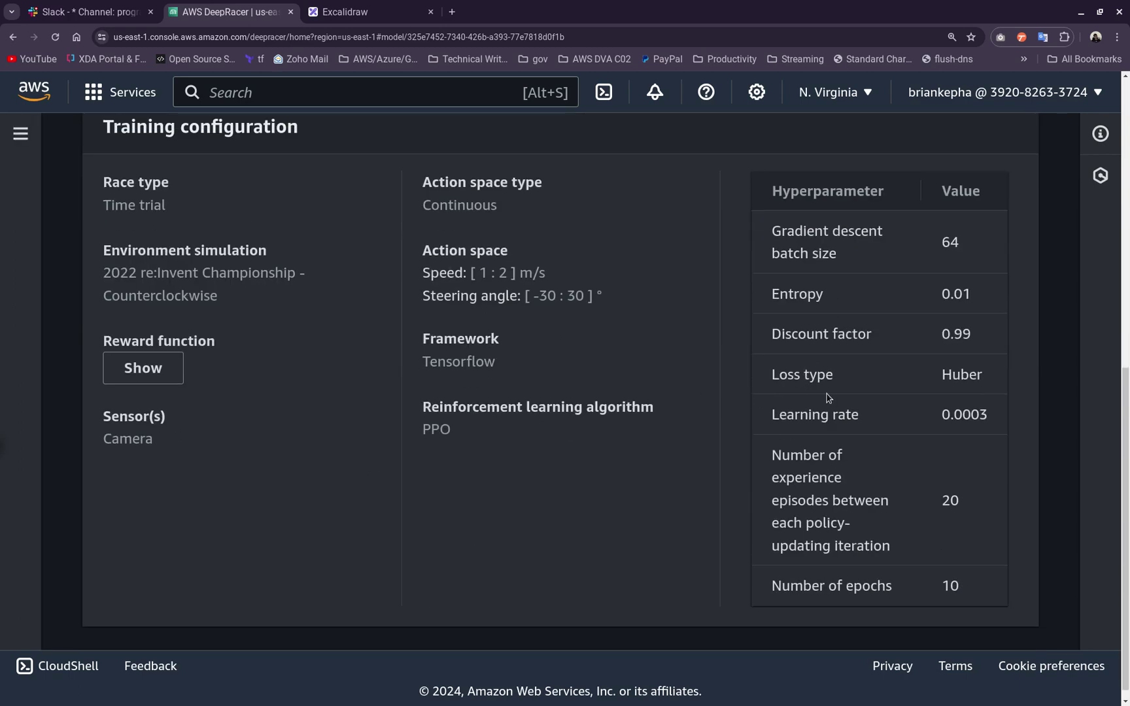
{"action": "scroll", "coordinate": [827, 397], "scroll_direction": "up", "scroll_amount": 7}
{"action": "scroll", "coordinate": [421, 270], "scroll_direction": "up", "scroll_amount": 1}
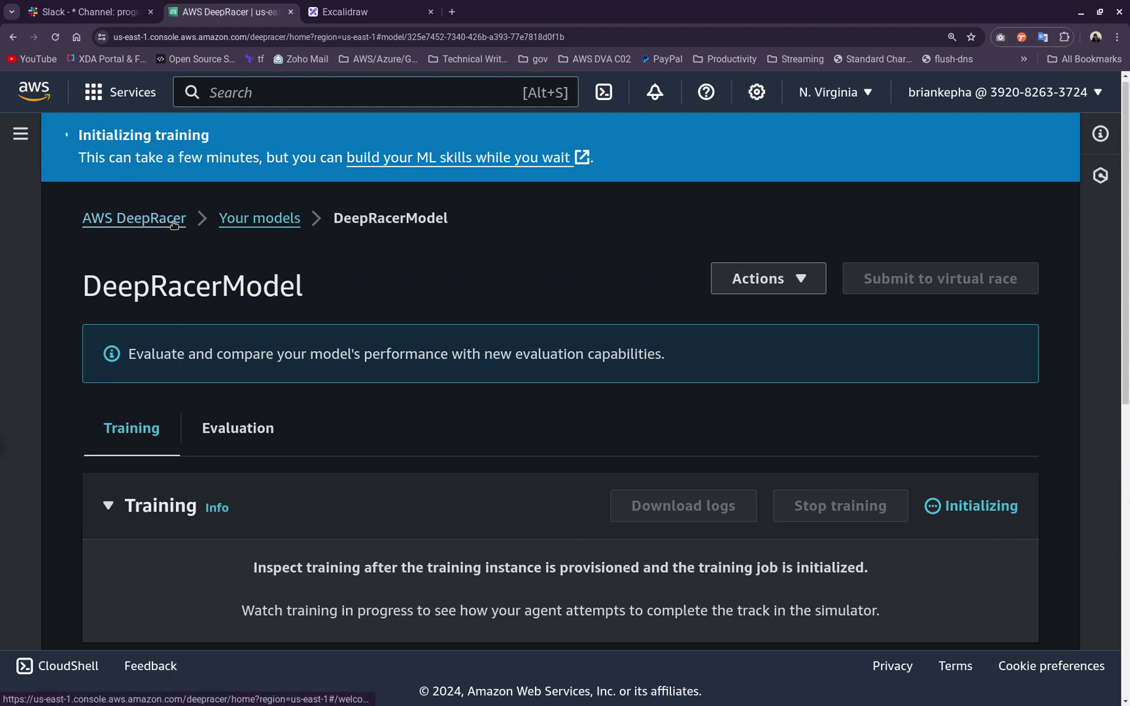
Go back to the list of your models through the DeepRacer home page and open testDemoModel
{"action": "left_click", "coordinate": [158, 229]}
{"action": "scroll", "coordinate": [406, 319], "scroll_direction": "down", "scroll_amount": 1}
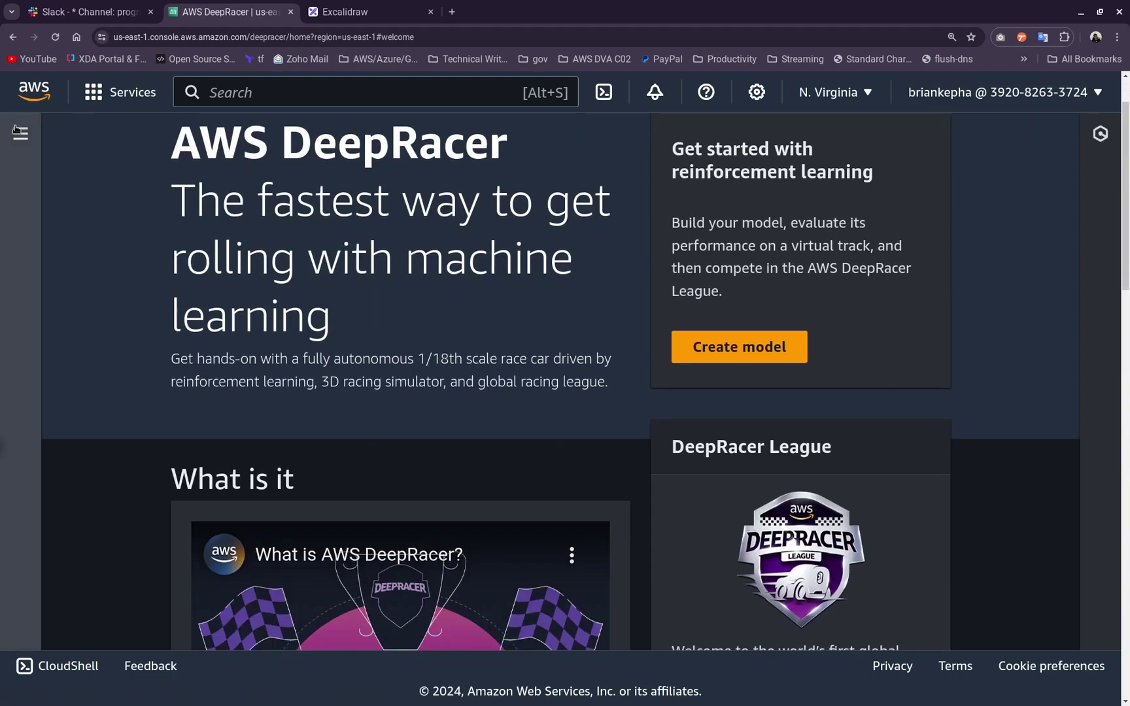
{"action": "left_click", "coordinate": [21, 134]}
{"action": "left_click", "coordinate": [114, 410]}
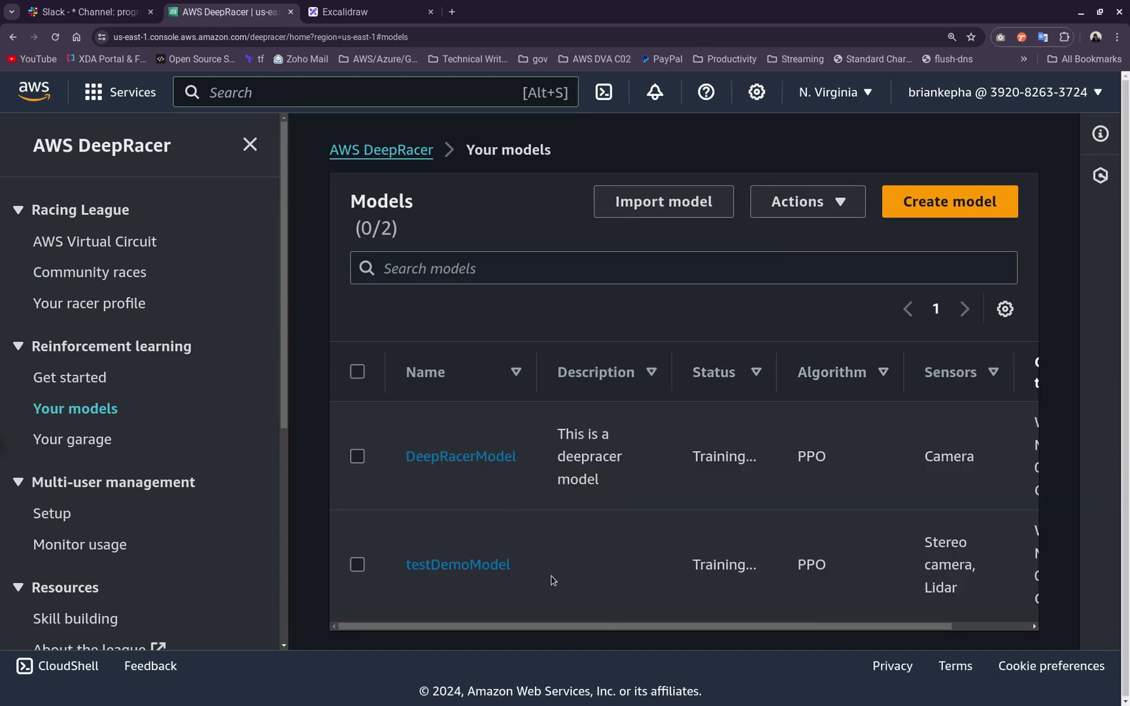
{"action": "left_click", "coordinate": [472, 571]}
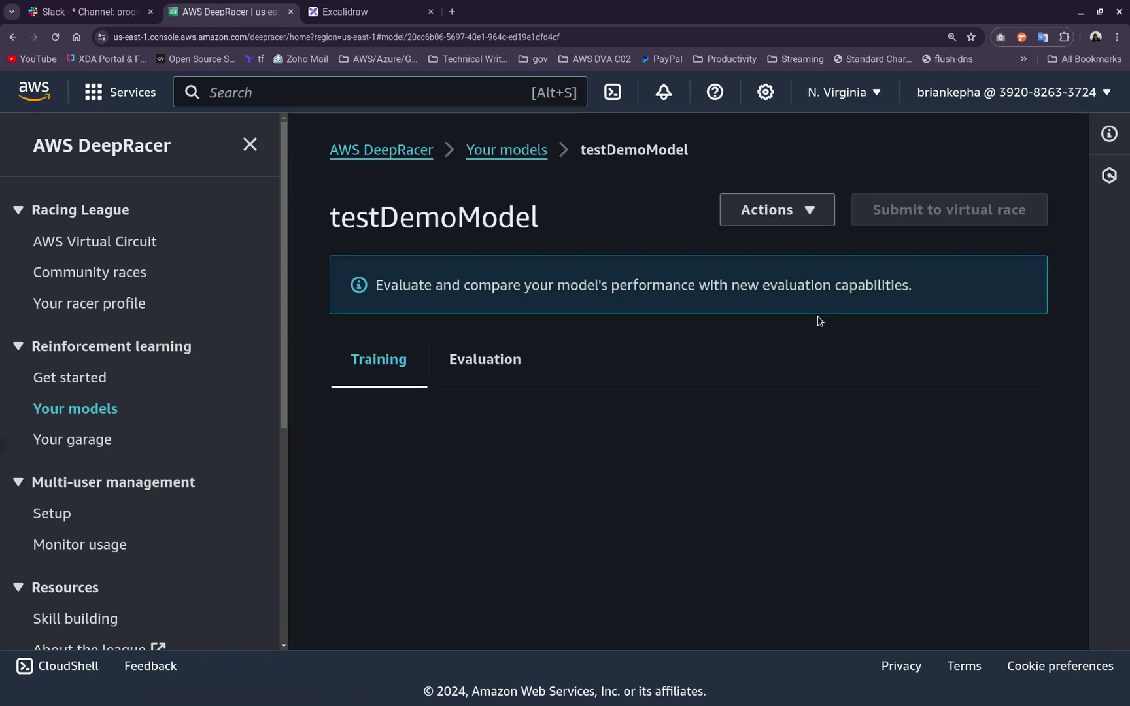
Check the actions available for testDemoModel and look over its training graph and simulation video stream
{"action": "scroll", "coordinate": [715, 376], "scroll_direction": "down", "scroll_amount": 1}
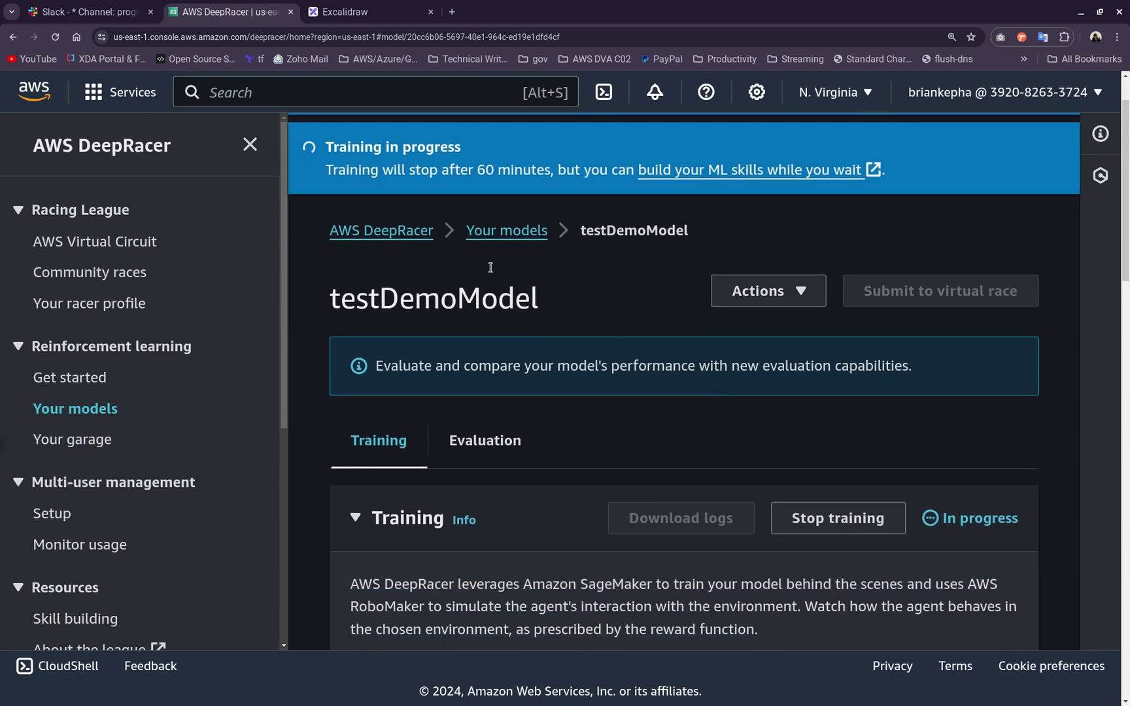
{"action": "scroll", "coordinate": [563, 339], "scroll_direction": "down", "scroll_amount": 2}
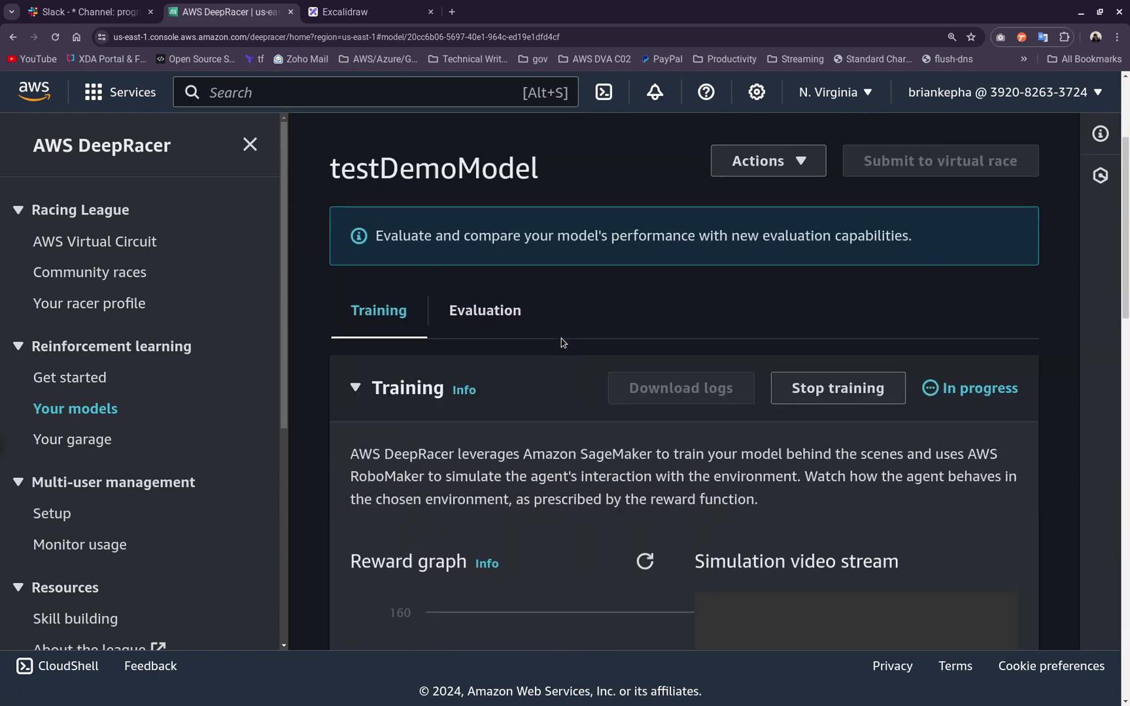
{"action": "left_click", "coordinate": [740, 152]}
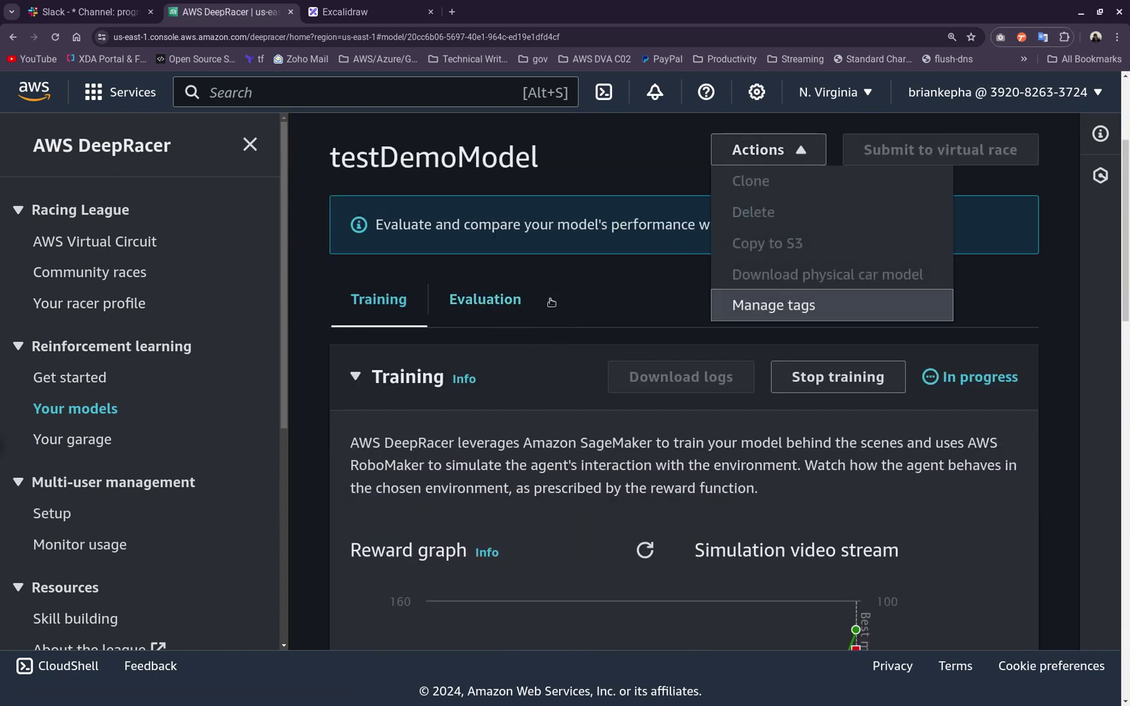
{"action": "left_click", "coordinate": [622, 298]}
{"action": "scroll", "coordinate": [654, 340], "scroll_direction": "down", "scroll_amount": 6}
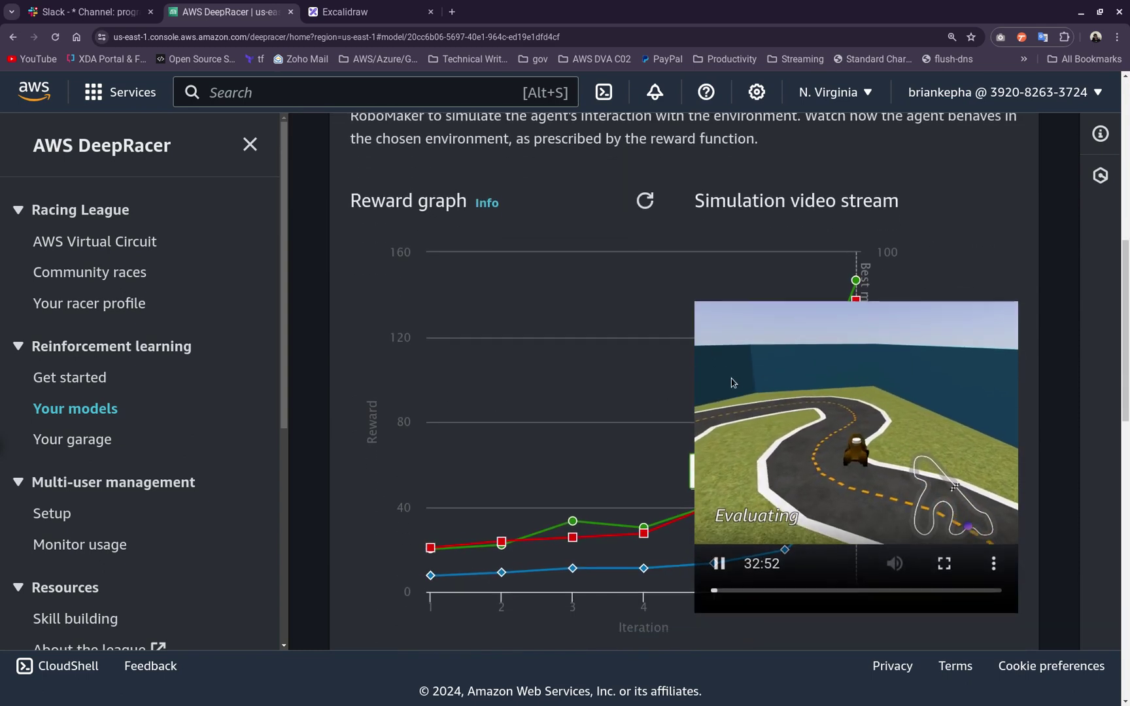
{"action": "scroll", "coordinate": [758, 391], "scroll_direction": "up", "scroll_amount": 3}
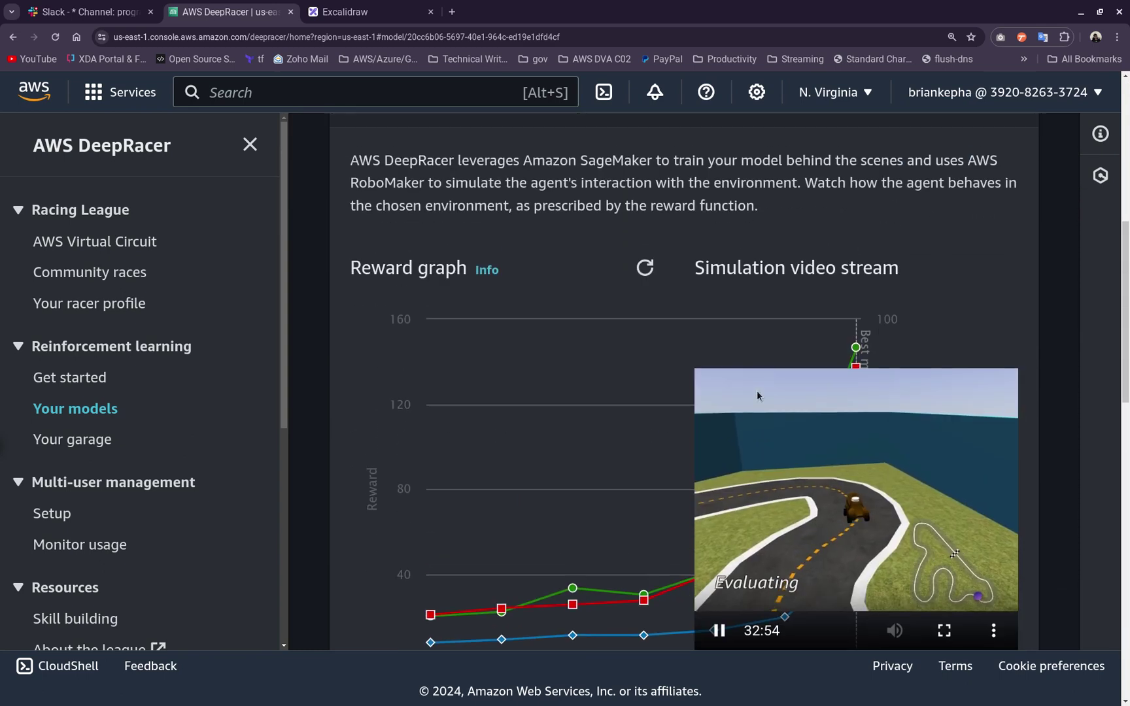
{"action": "scroll", "coordinate": [652, 361], "scroll_direction": "up", "scroll_amount": 2}
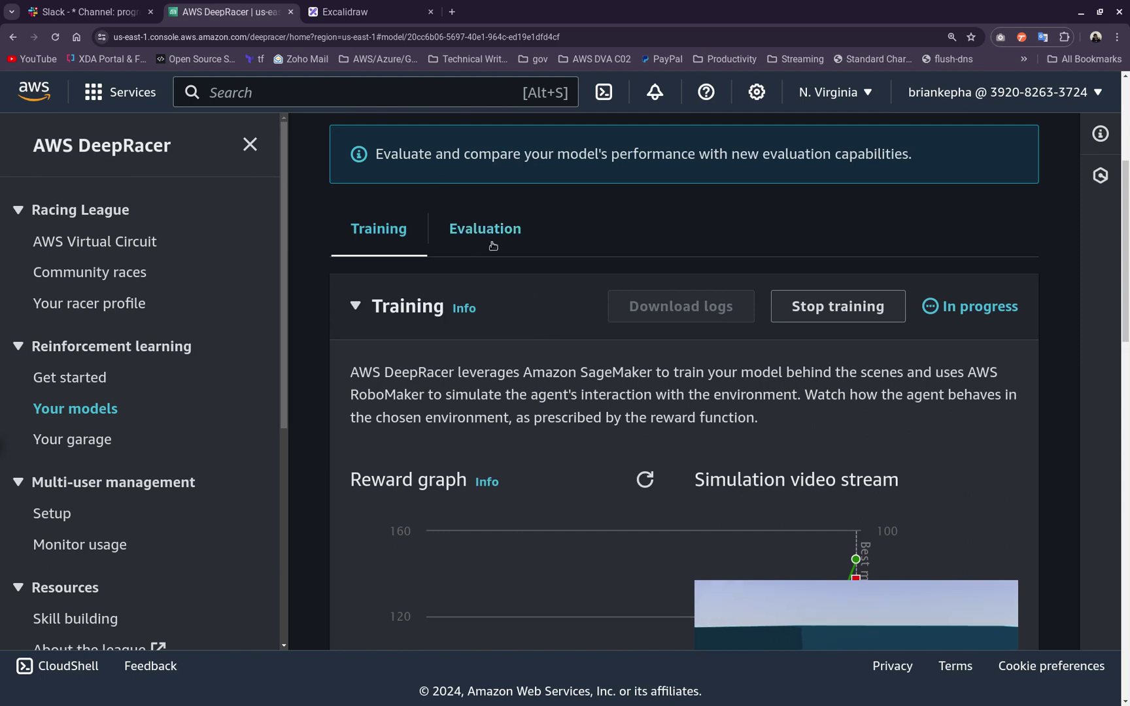
View testDemoModel's evaluation section and dismiss the notice about automatic submission to the race
{"action": "left_click", "coordinate": [487, 239]}
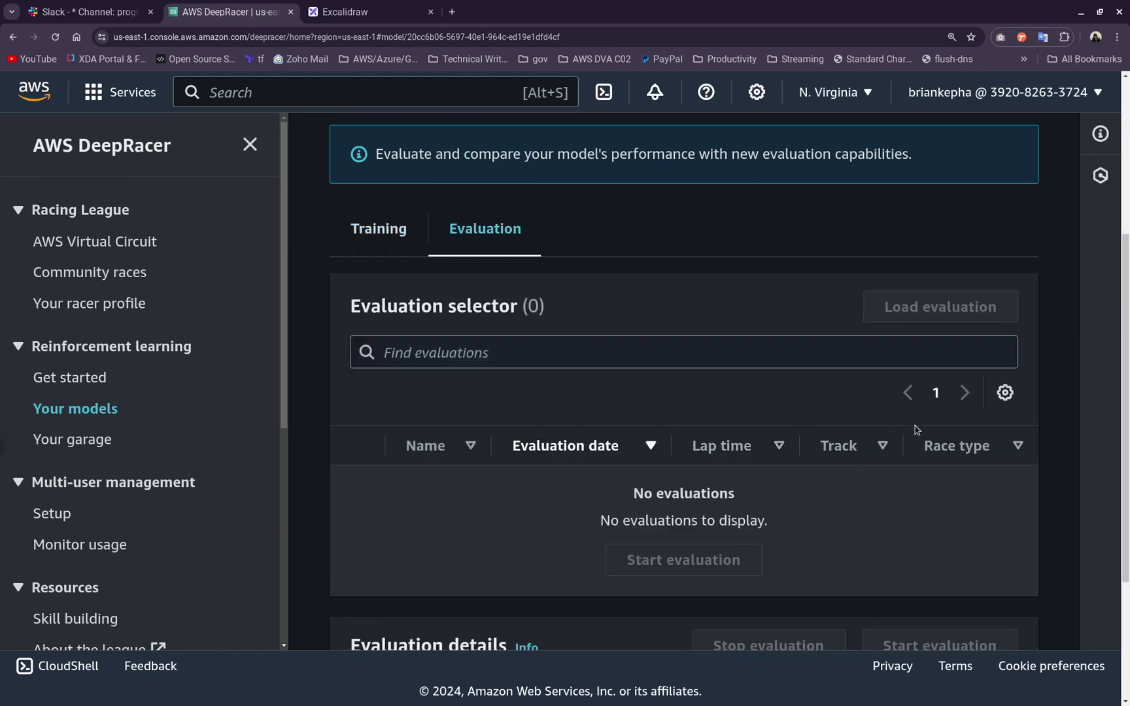
{"action": "scroll", "coordinate": [630, 467], "scroll_direction": "down", "scroll_amount": 3}
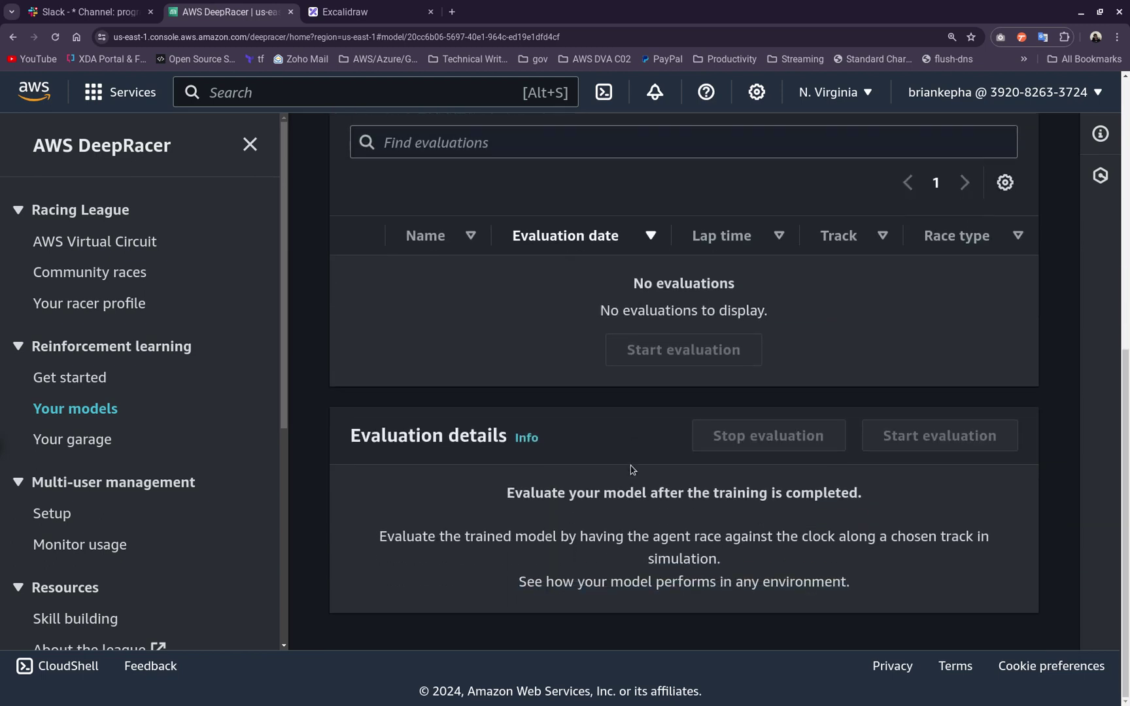
{"action": "scroll", "coordinate": [735, 481], "scroll_direction": "up", "scroll_amount": 3}
{"action": "scroll", "coordinate": [735, 482], "scroll_direction": "up", "scroll_amount": 4}
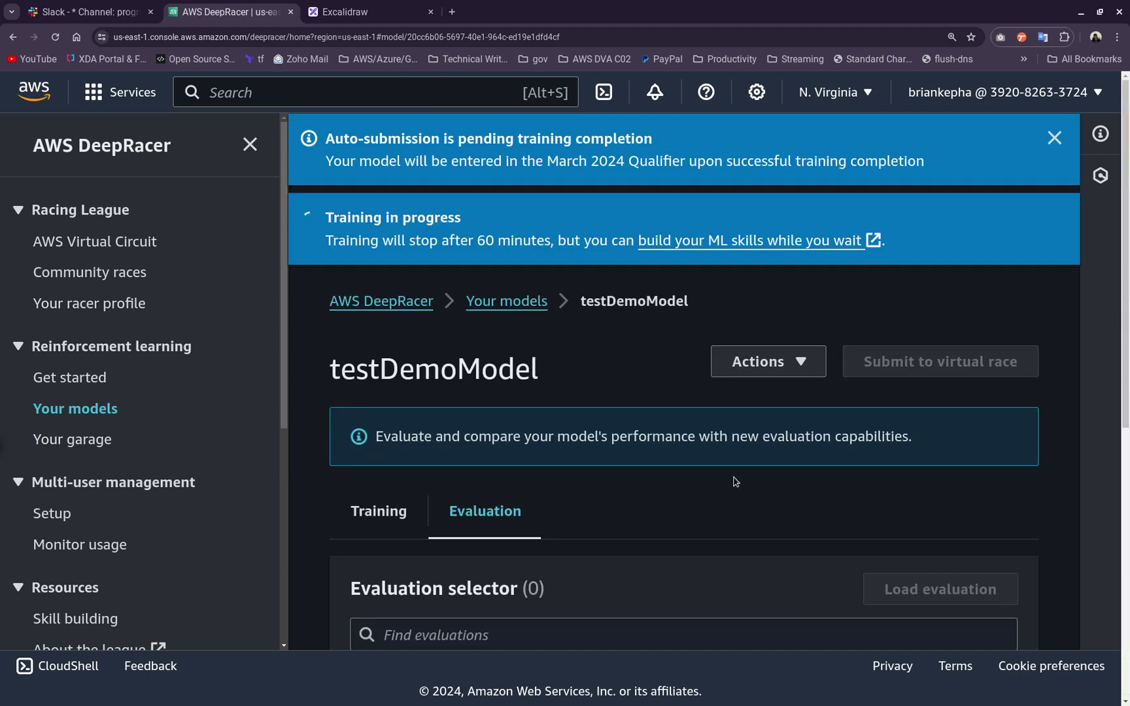
{"action": "left_click", "coordinate": [1053, 138]}
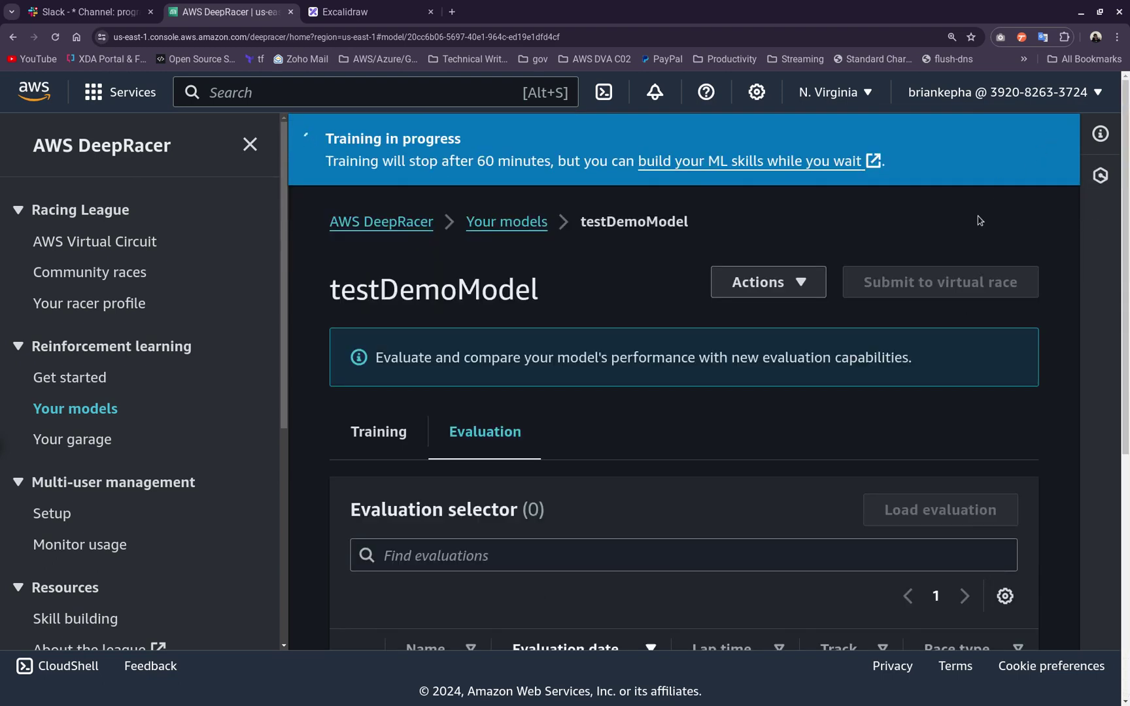
{"action": "scroll", "coordinate": [478, 364], "scroll_direction": "down", "scroll_amount": 3}
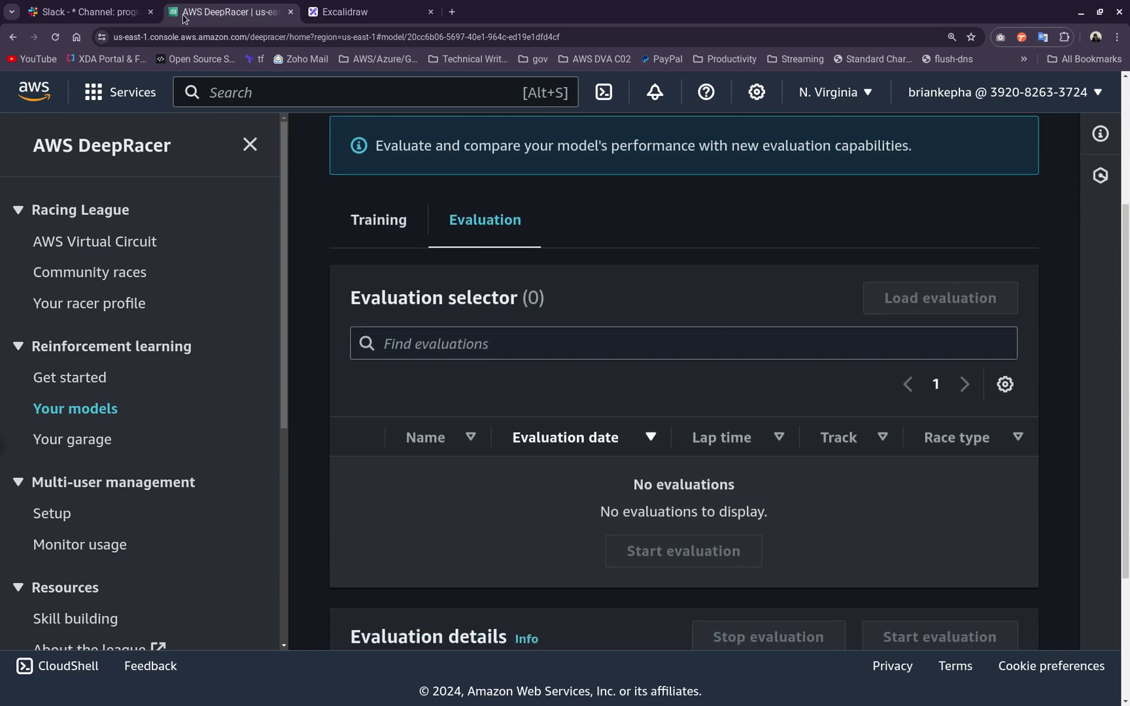
Switch to Excalidraw and select the 20% label in the 80/20 data split sketch to point it out
{"action": "left_click", "coordinate": [345, 12]}
{"action": "scroll", "coordinate": [592, 334], "scroll_direction": "up", "scroll_amount": 10}
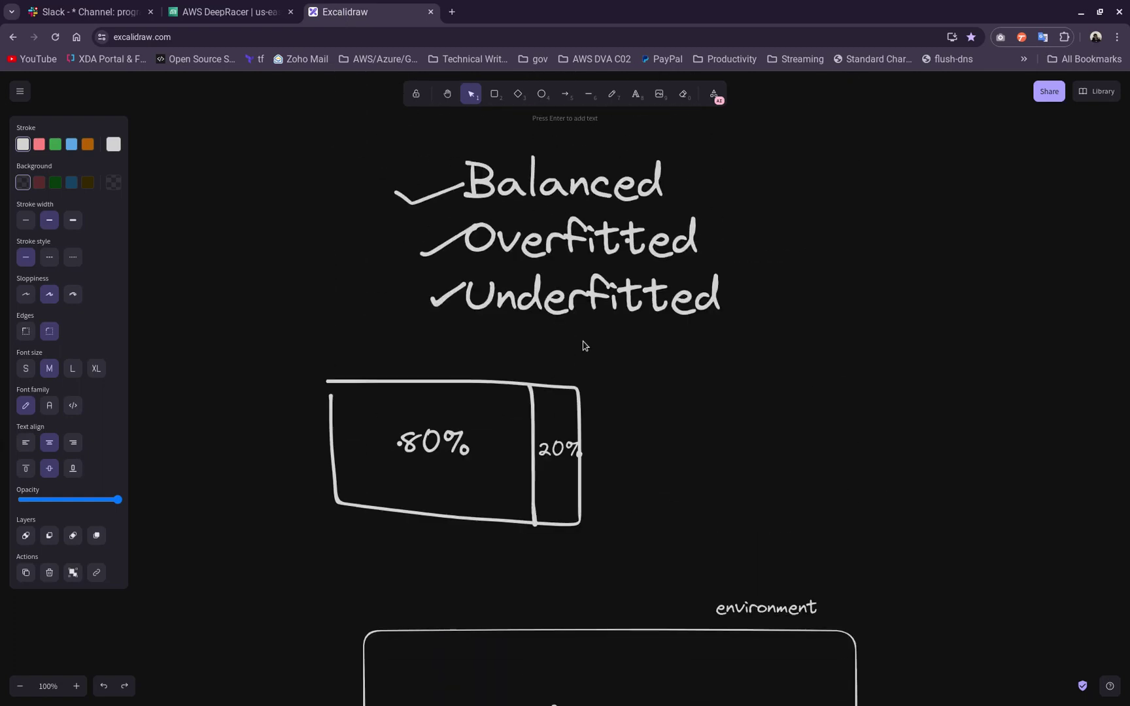
{"action": "left_click", "coordinate": [568, 450]}
{"action": "left_click", "coordinate": [842, 373]}
{"action": "left_click", "coordinate": [558, 450]}
{"action": "left_click", "coordinate": [736, 457]}
{"action": "left_click", "coordinate": [563, 448]}
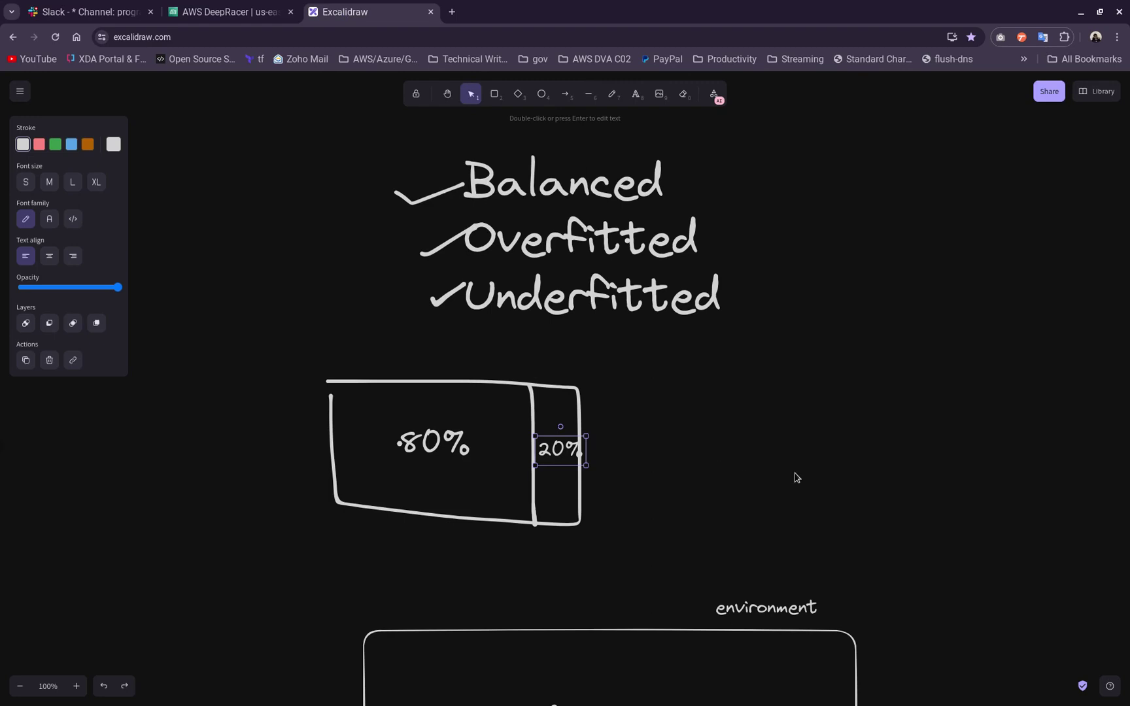
Switch back to AWS DeepRacer and examine testDemoModel's evaluation selector and evaluation details
{"action": "left_click", "coordinate": [229, 12]}
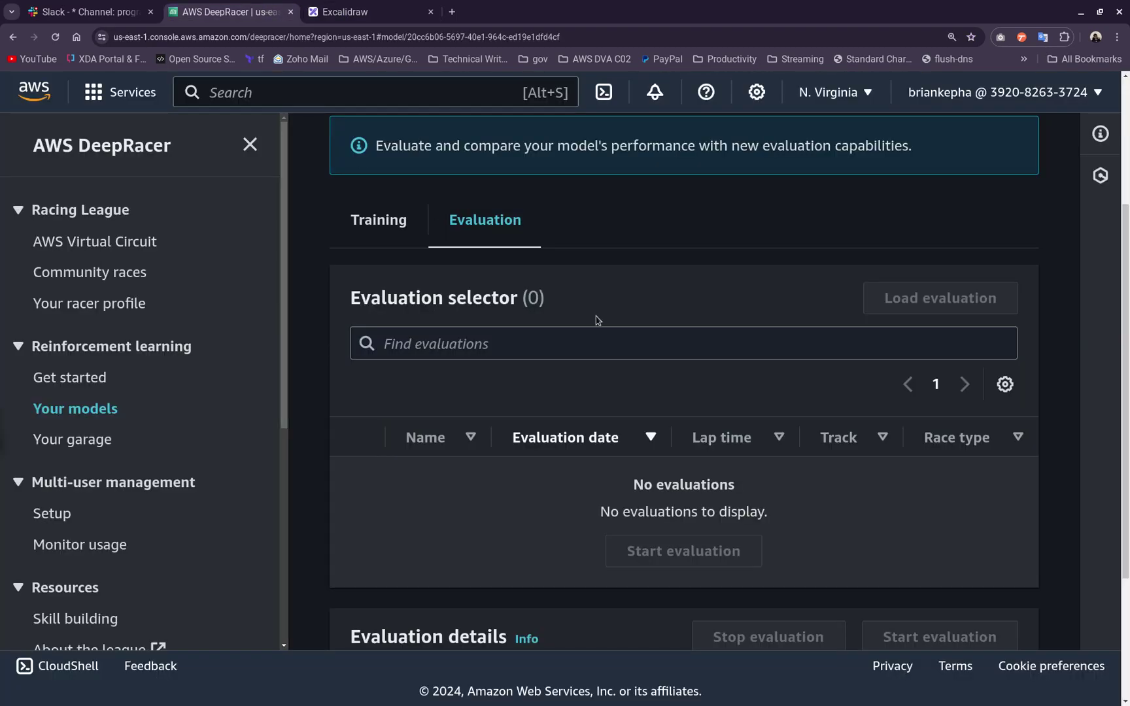
{"action": "scroll", "coordinate": [638, 353], "scroll_direction": "down", "scroll_amount": 1}
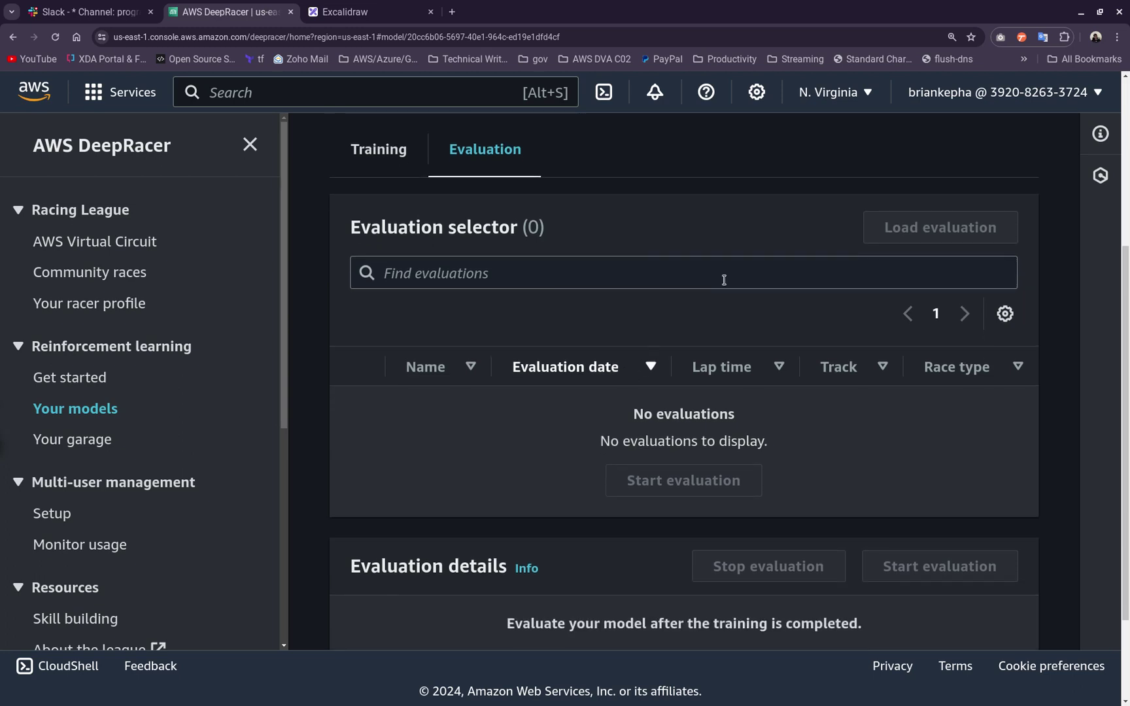
{"action": "left_click", "coordinate": [469, 156]}
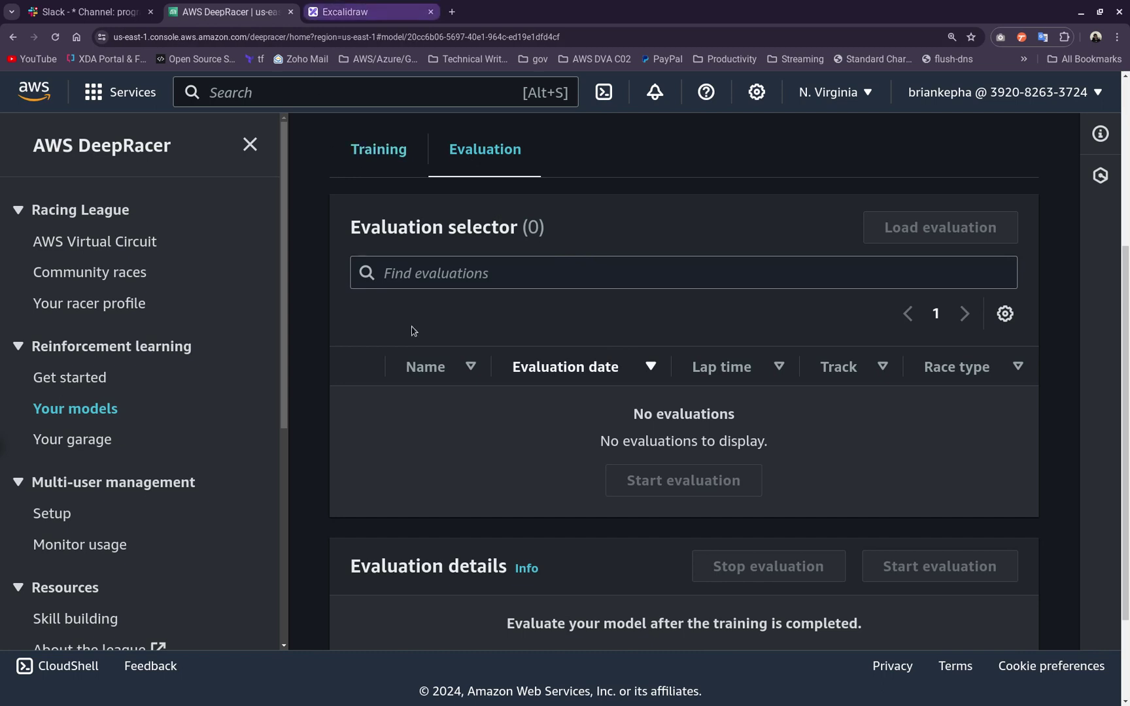
{"action": "scroll", "coordinate": [575, 457], "scroll_direction": "down", "scroll_amount": 2}
{"action": "scroll", "coordinate": [576, 457], "scroll_direction": "up", "scroll_amount": 3}
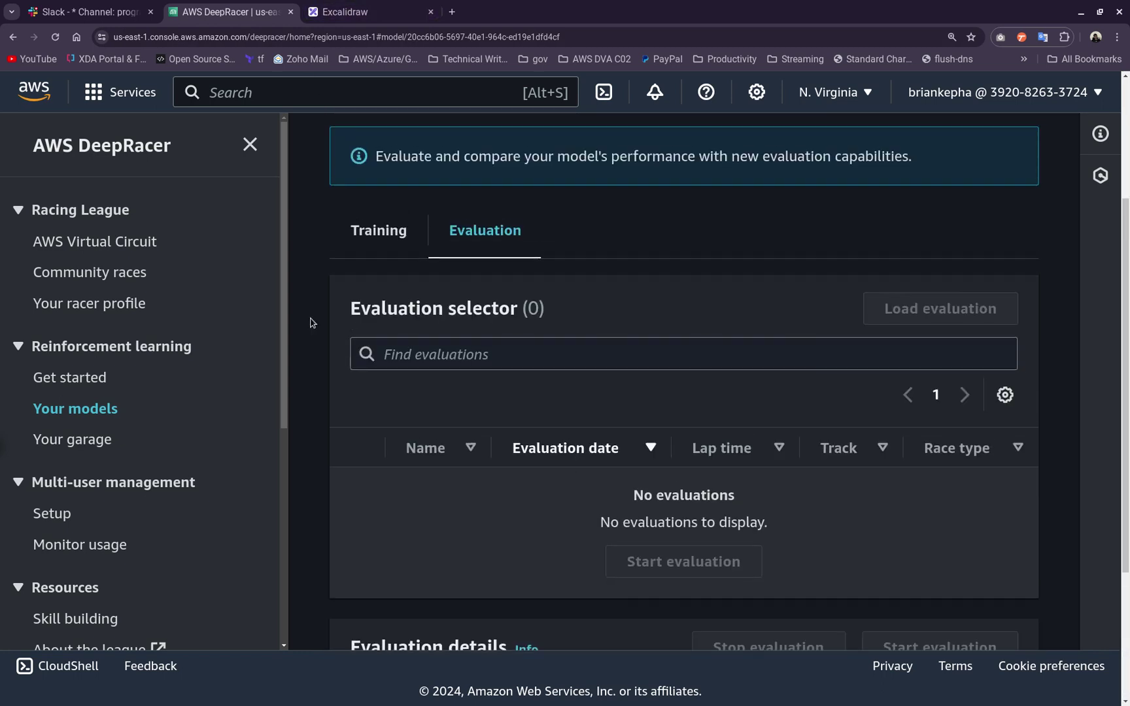
Open the community races page and look through its race types and race creation options
{"action": "left_click", "coordinate": [107, 279]}
{"action": "scroll", "coordinate": [654, 504], "scroll_direction": "down", "scroll_amount": 3}
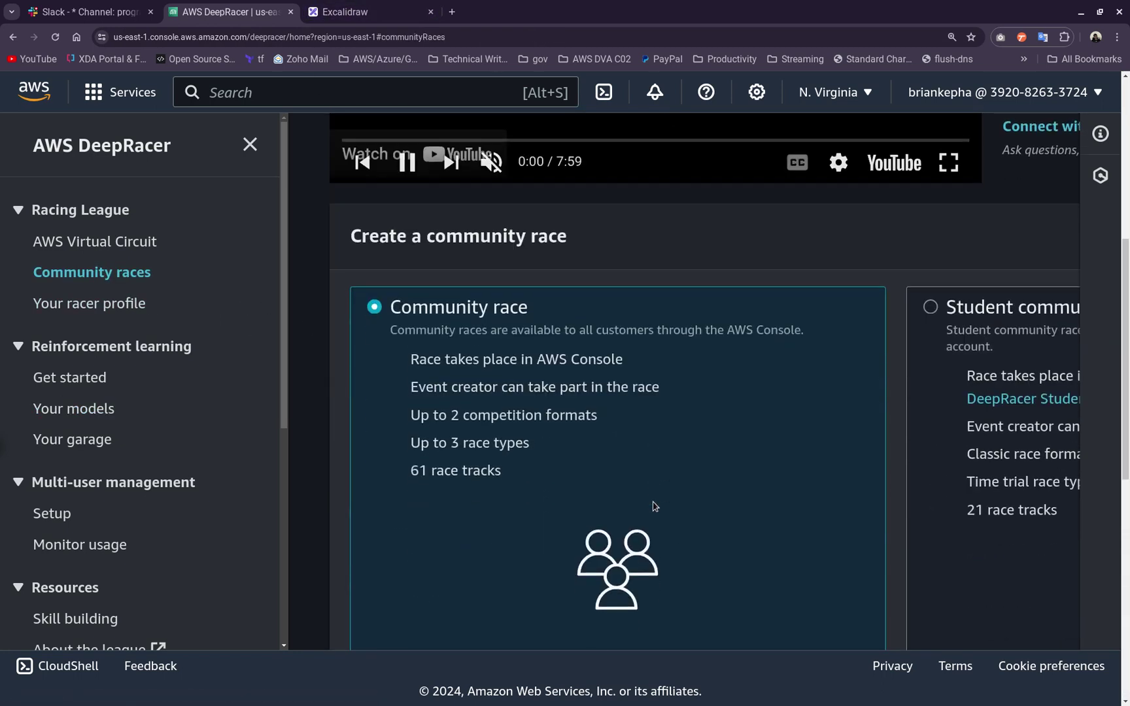
{"action": "scroll", "coordinate": [653, 505], "scroll_direction": "down", "scroll_amount": 8}
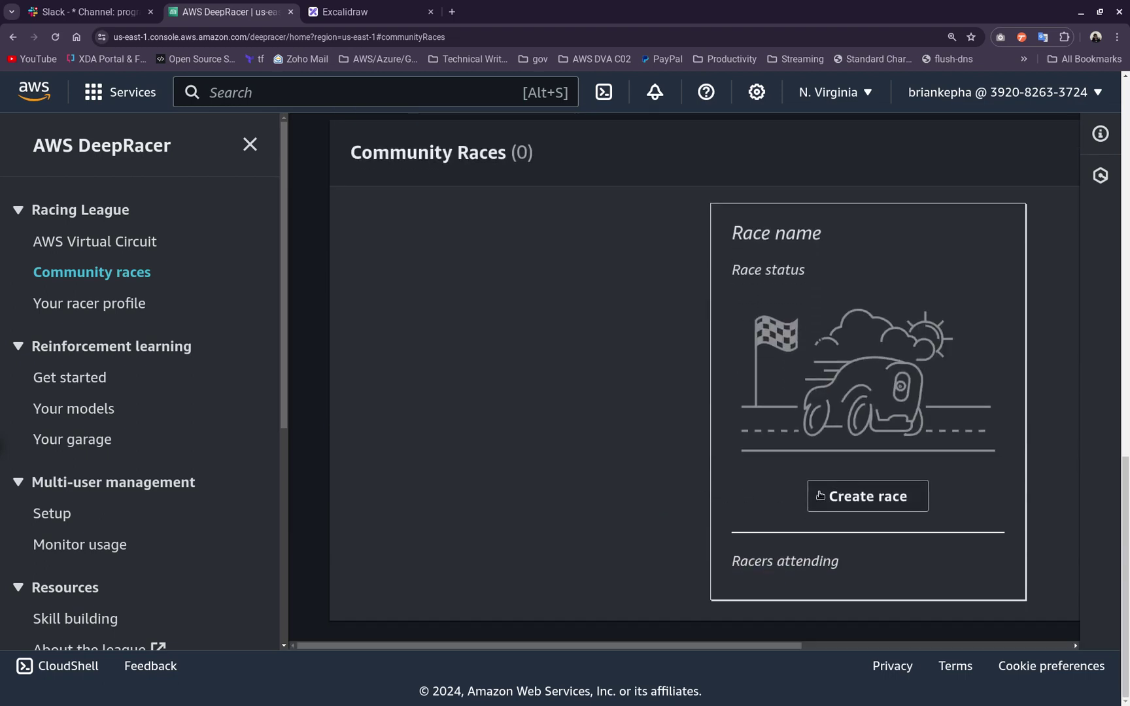
{"action": "scroll", "coordinate": [820, 496], "scroll_direction": "up", "scroll_amount": 5}
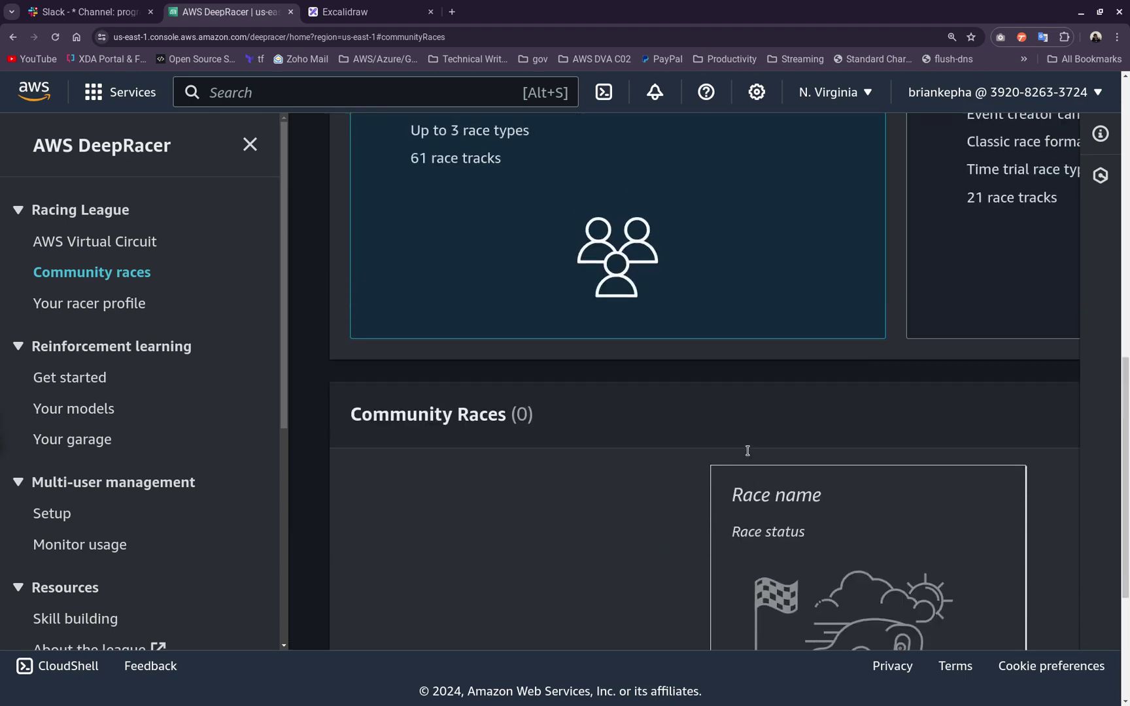
Glance at the program-benefits channel in Slack and the data split sketch in Excalidraw, and return to AWS DeepRacer's community races page
{"action": "scroll", "coordinate": [721, 416], "scroll_direction": "up", "scroll_amount": 2}
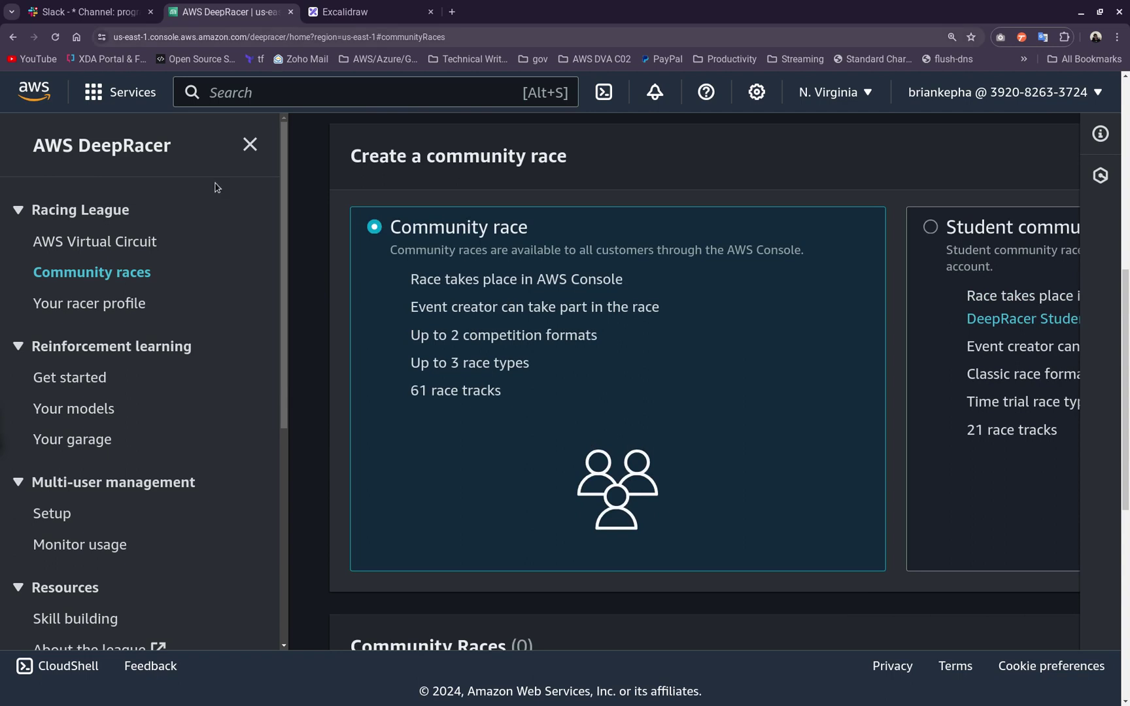
{"action": "left_click", "coordinate": [60, 13]}
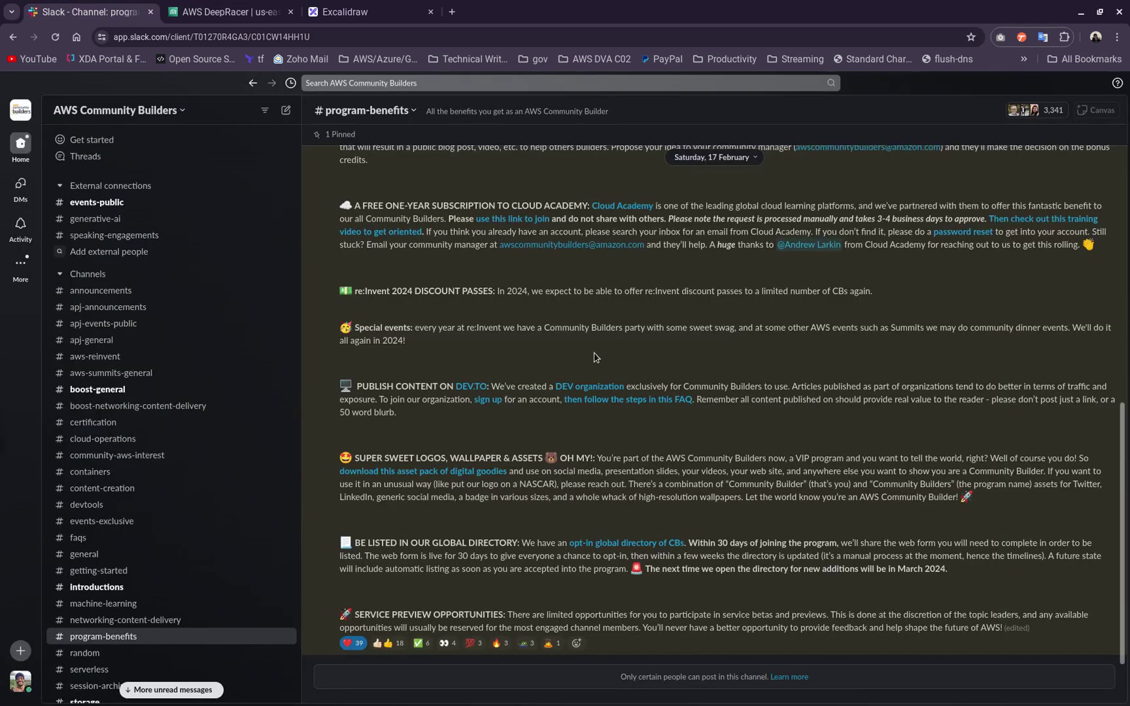
{"action": "left_click", "coordinate": [246, 10]}
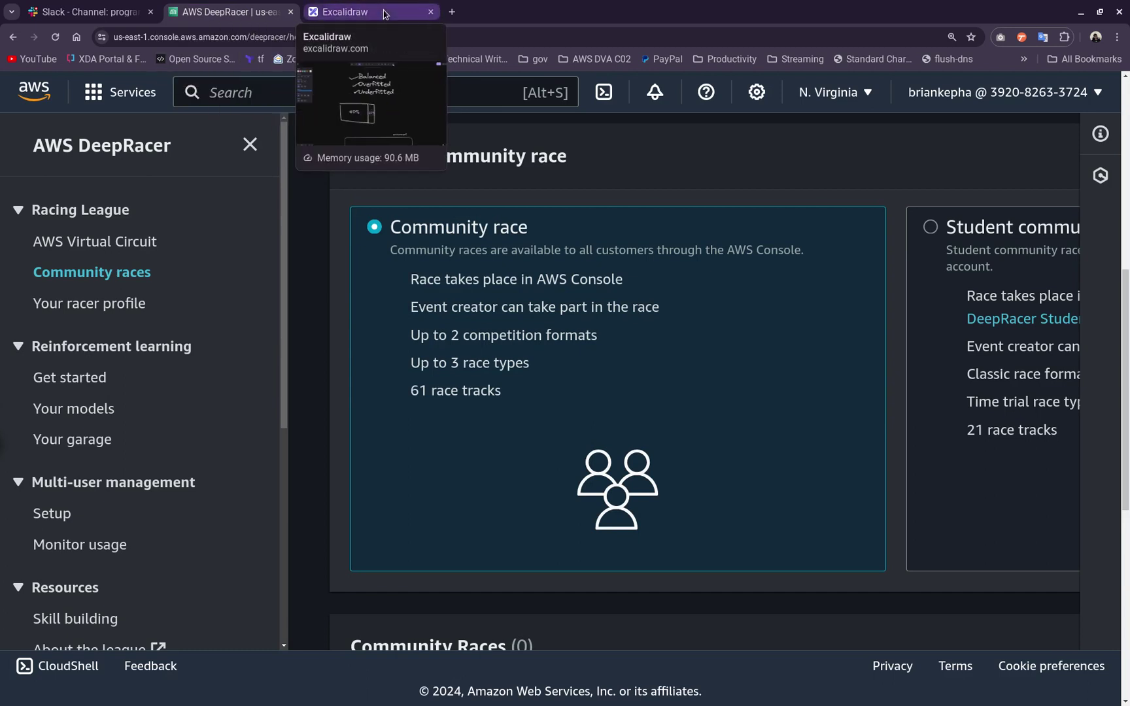
{"action": "left_click", "coordinate": [326, 13]}
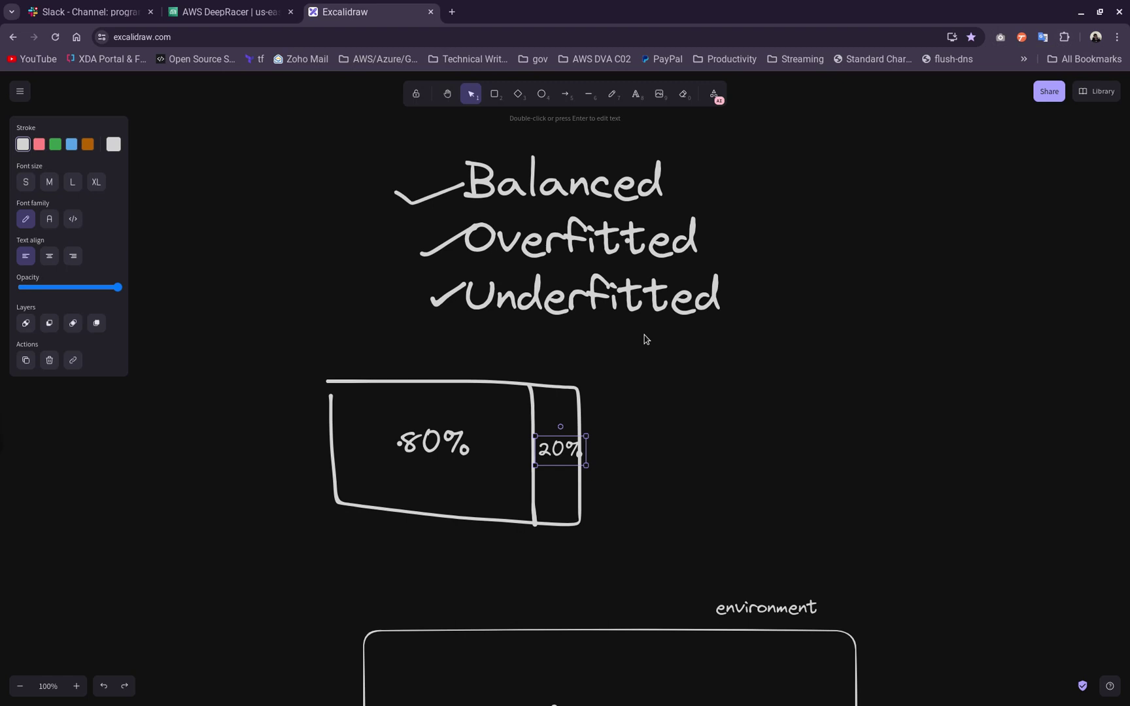
{"action": "left_click", "coordinate": [229, 12]}
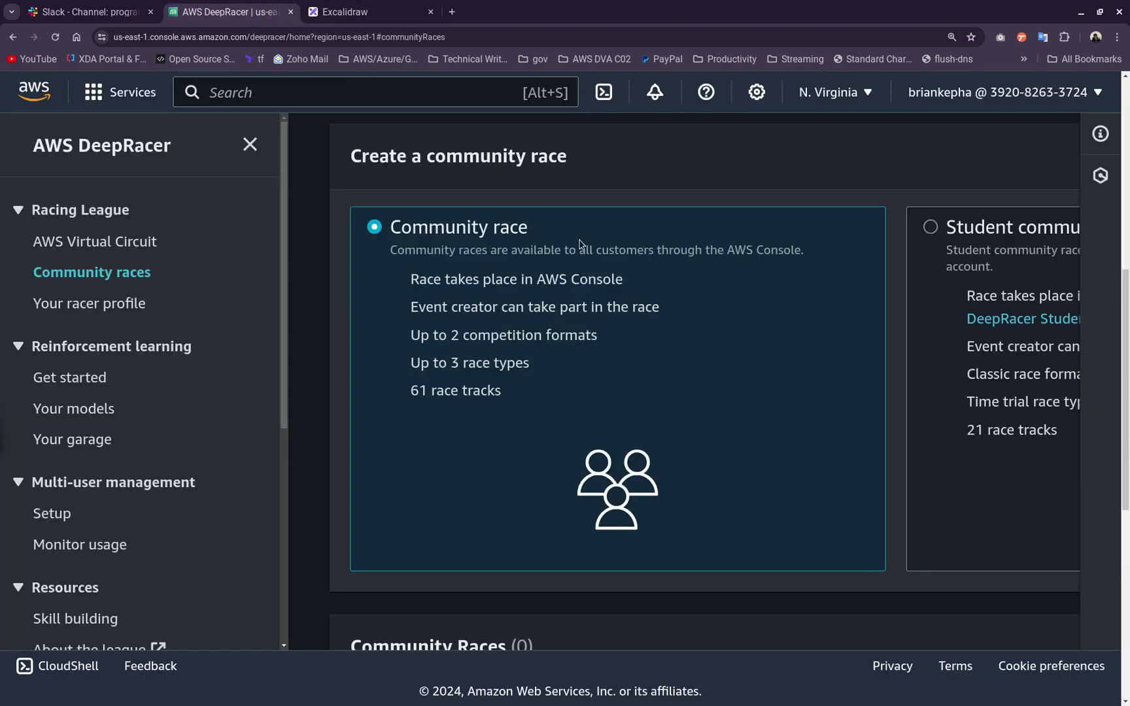
Review the Community Races list and the options for creating a community race
{"action": "scroll", "coordinate": [742, 381], "scroll_direction": "down", "scroll_amount": 5}
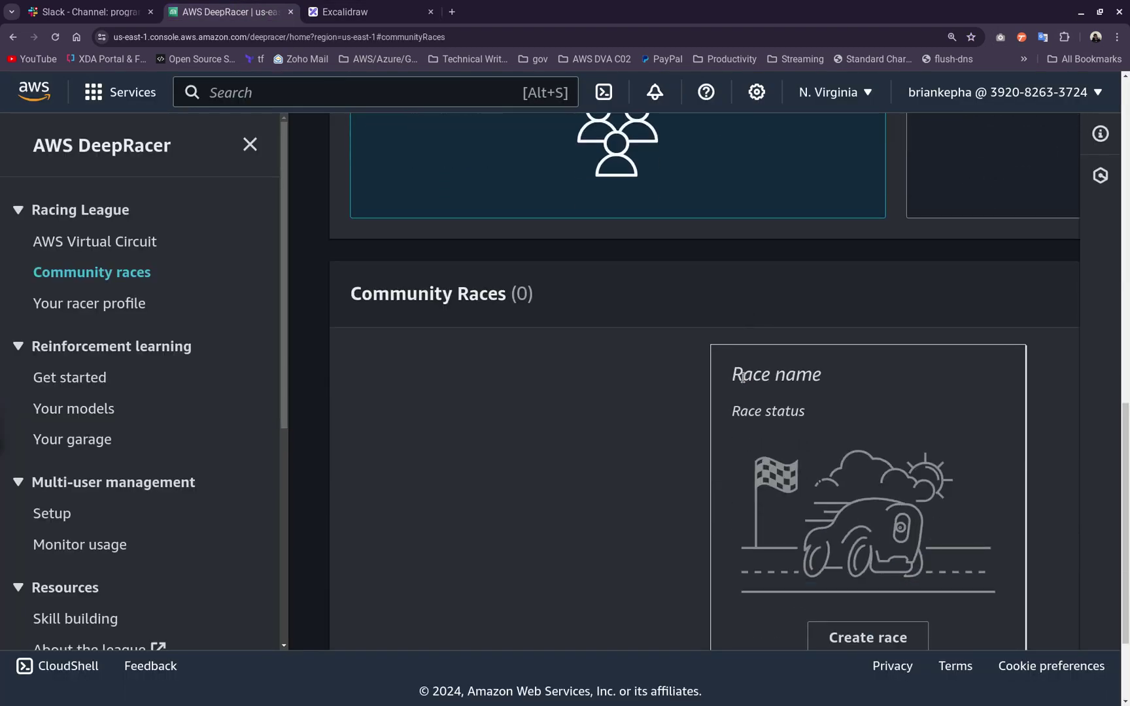
{"action": "scroll", "coordinate": [733, 448], "scroll_direction": "down", "scroll_amount": 2}
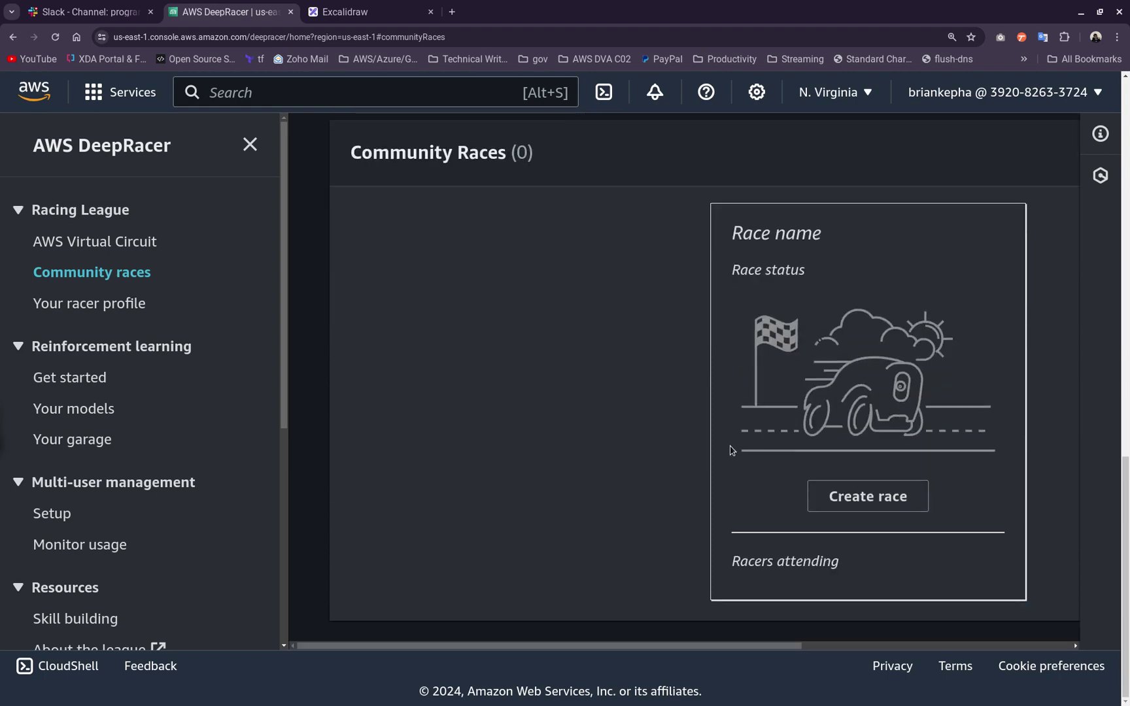
{"action": "scroll", "coordinate": [731, 450], "scroll_direction": "up", "scroll_amount": 10}
{"action": "scroll", "coordinate": [526, 452], "scroll_direction": "down", "scroll_amount": 6}
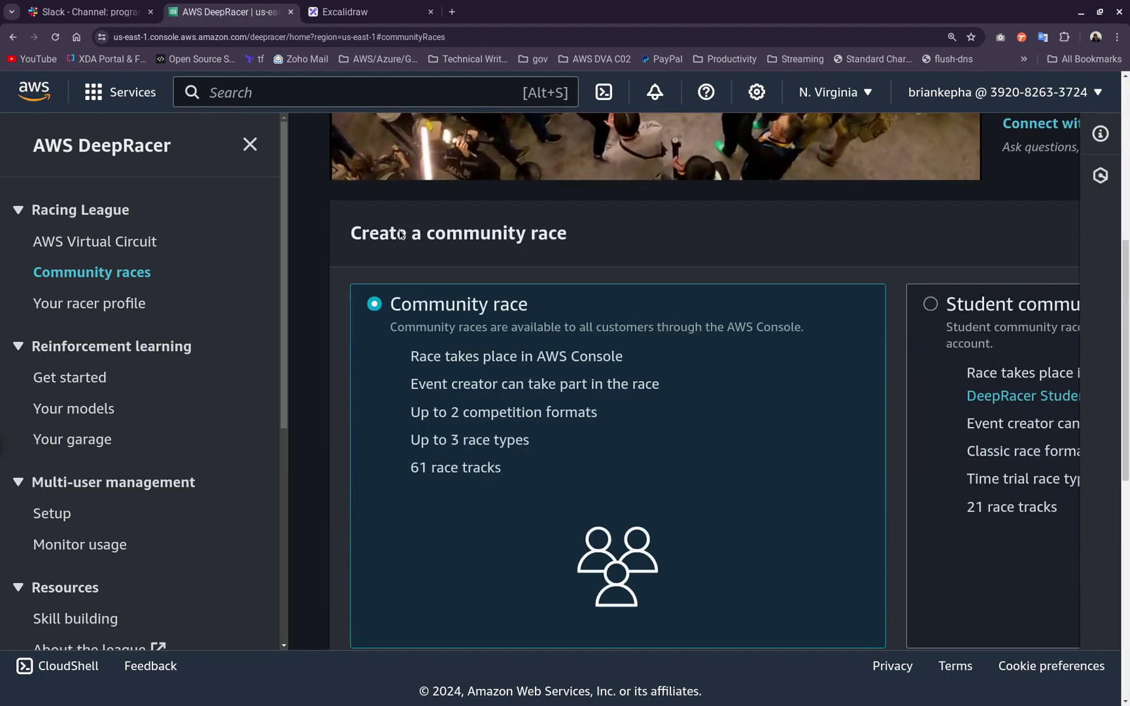
{"action": "scroll", "coordinate": [394, 291], "scroll_direction": "up", "scroll_amount": 3}
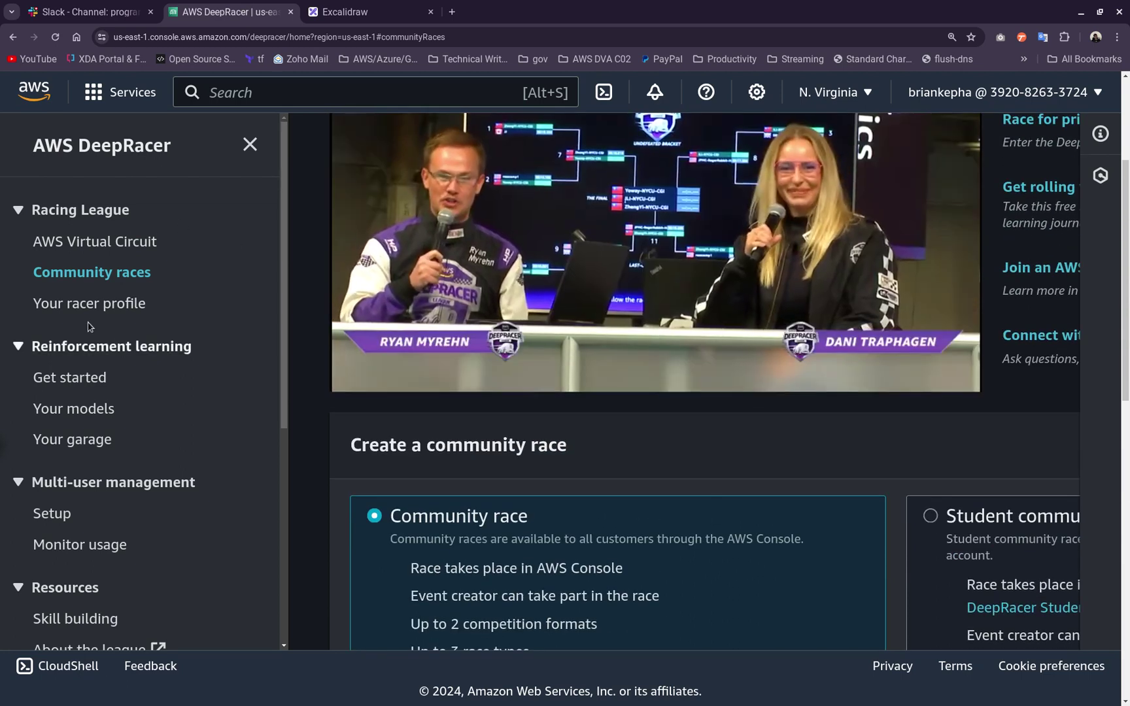
Open DeepRacerModel from your models and examine its evaluation selector and evaluation details
{"action": "left_click", "coordinate": [272, 426]}
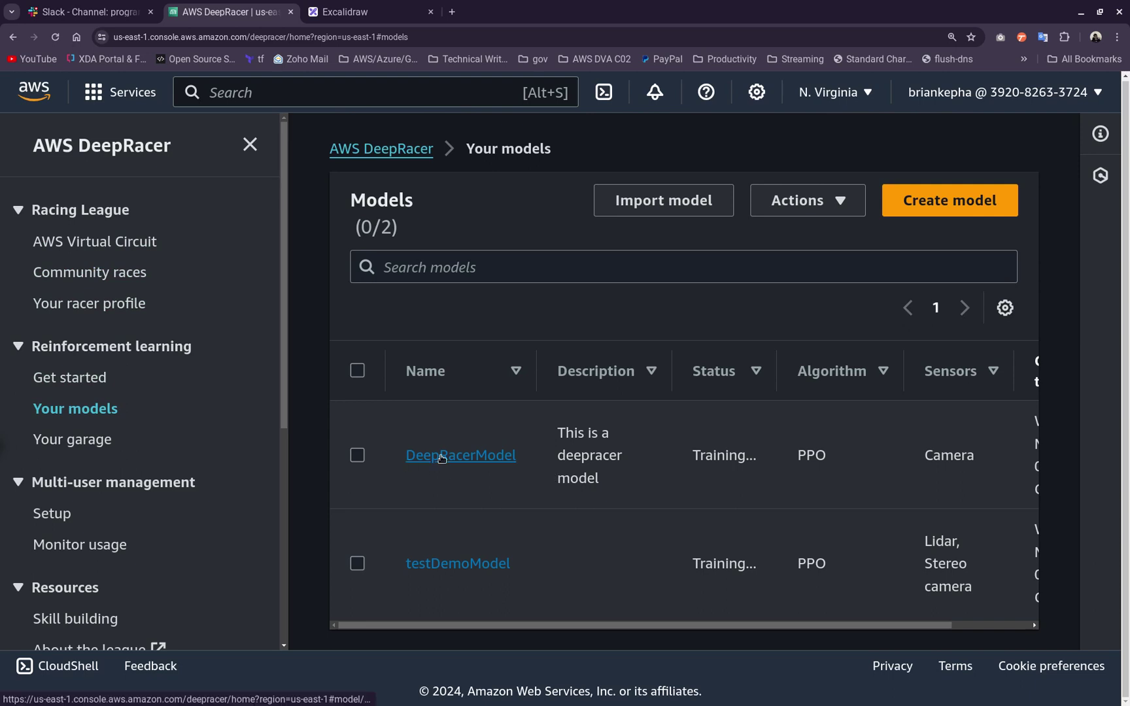
{"action": "left_click", "coordinate": [416, 459]}
{"action": "scroll", "coordinate": [587, 422], "scroll_direction": "down", "scroll_amount": 5}
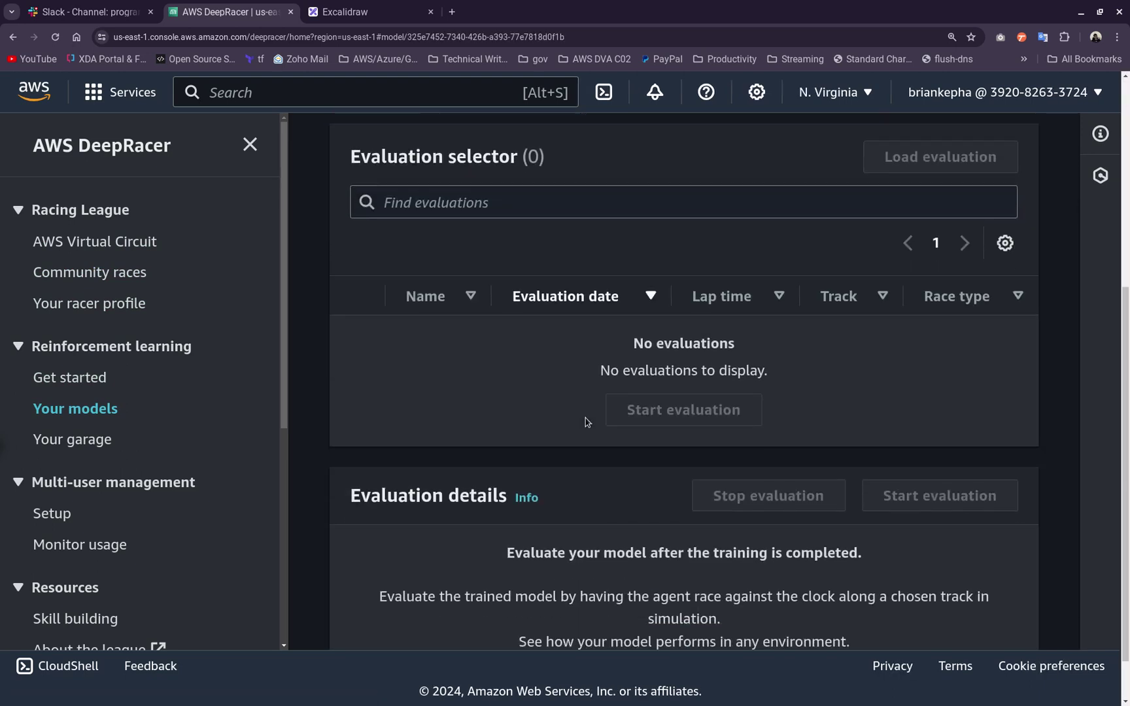
{"action": "scroll", "coordinate": [587, 422], "scroll_direction": "down", "scroll_amount": 1}
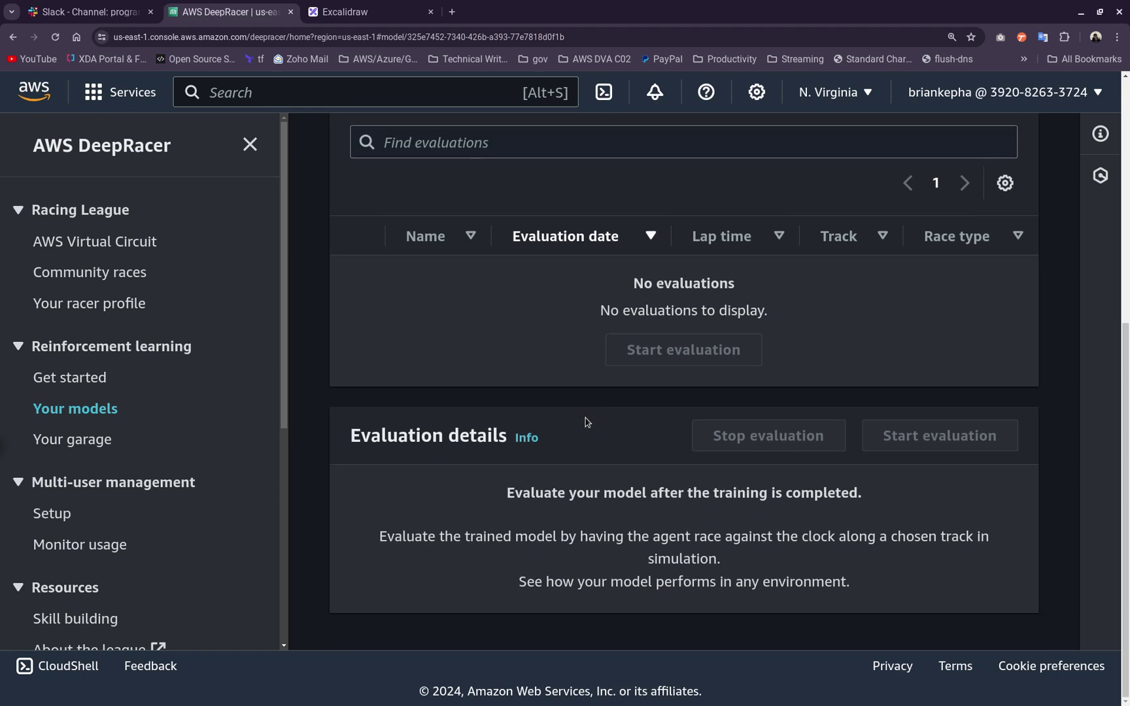